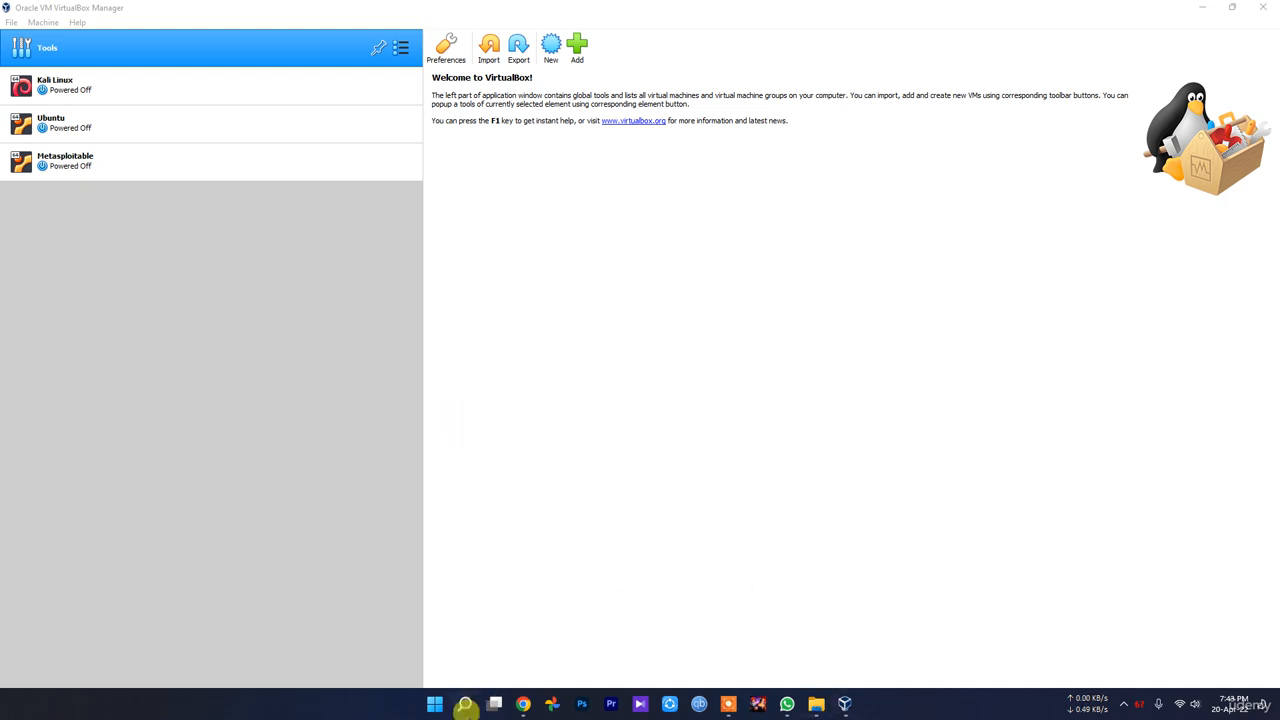
Switch to Chrome and examine the virtual machine choices on Microsoft Edge Developer's Virtual Machines page from the search results.
{"action": "left_click", "coordinate": [524, 704]}
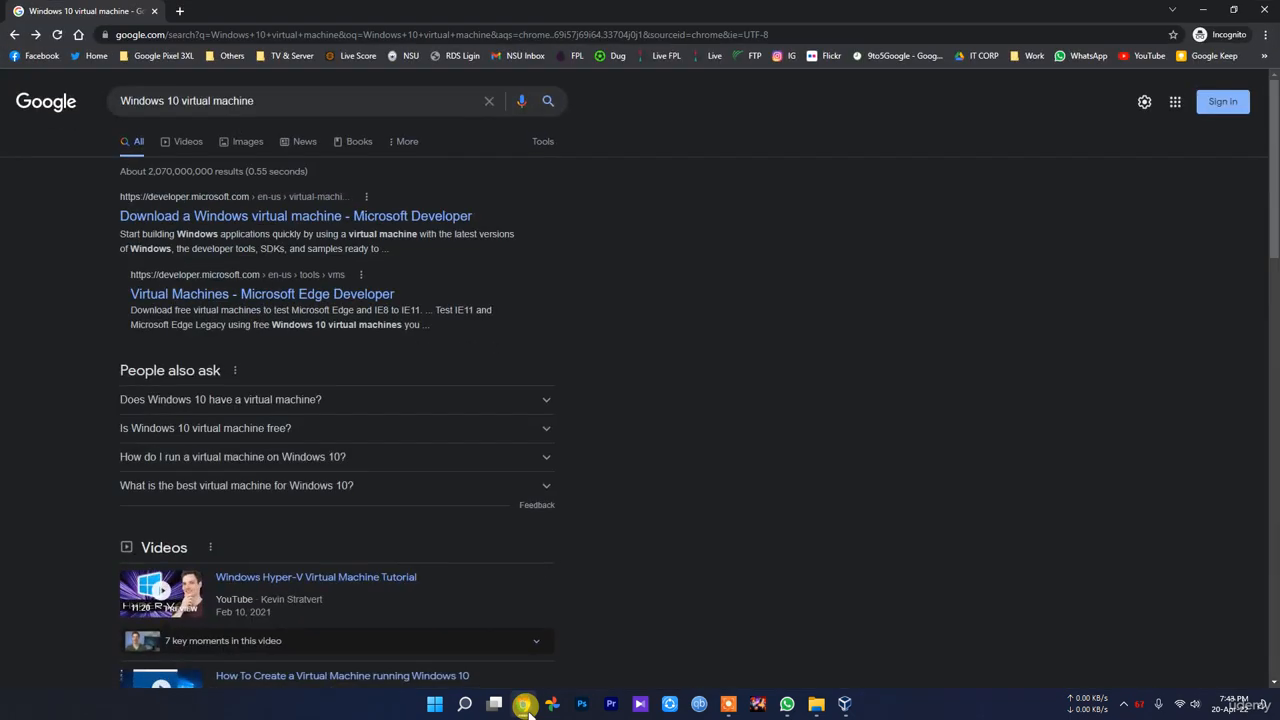
{"action": "left_click", "coordinate": [845, 704]}
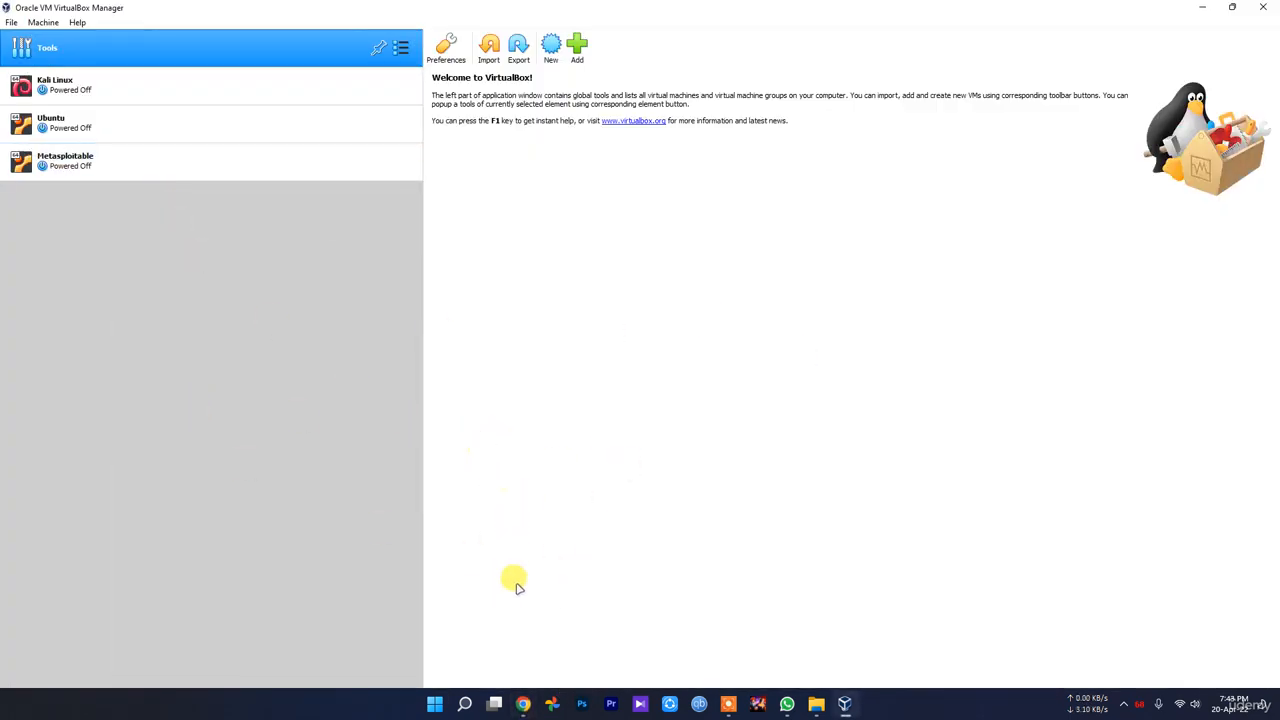
{"action": "left_click", "coordinate": [524, 704]}
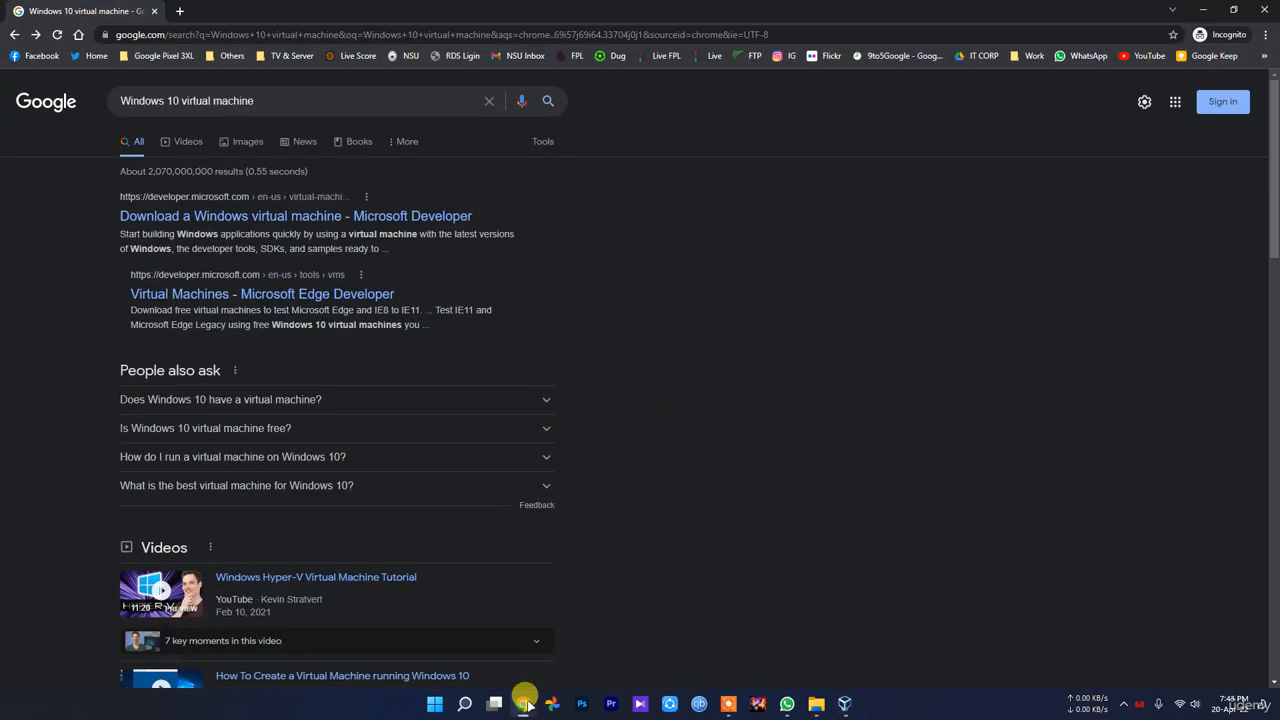
{"action": "left_click", "coordinate": [305, 296]}
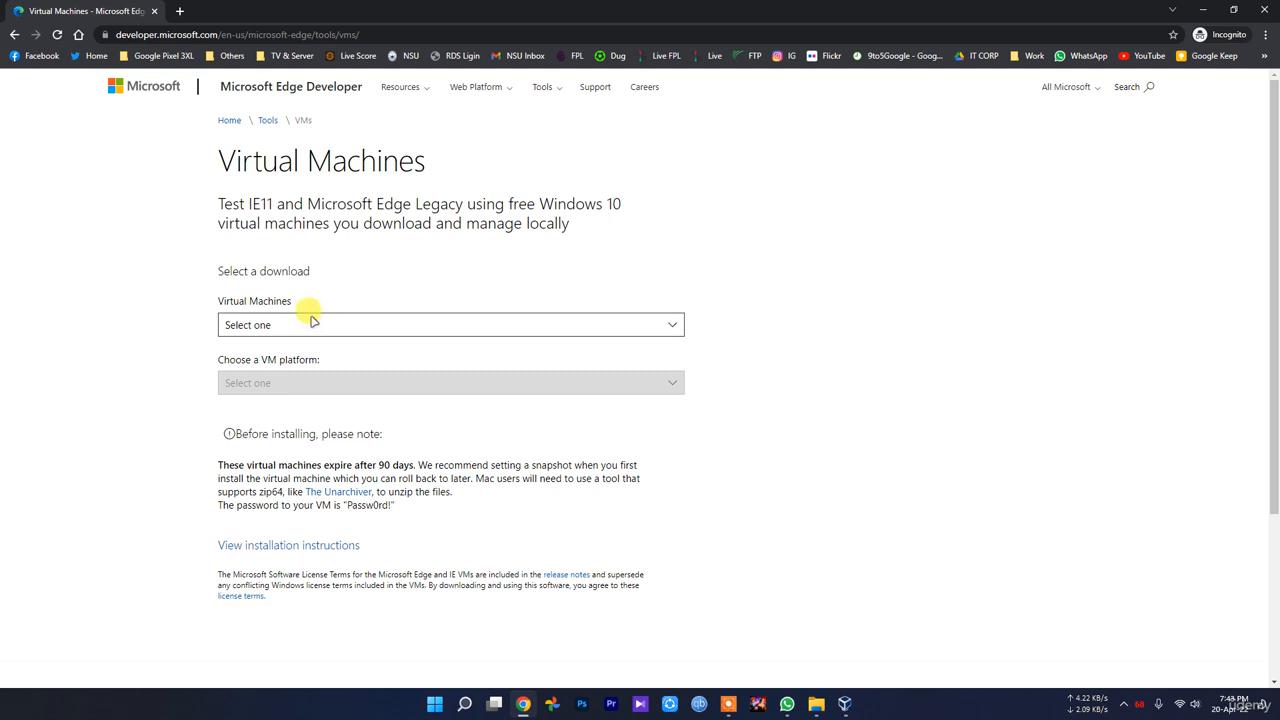
{"action": "left_click", "coordinate": [310, 322]}
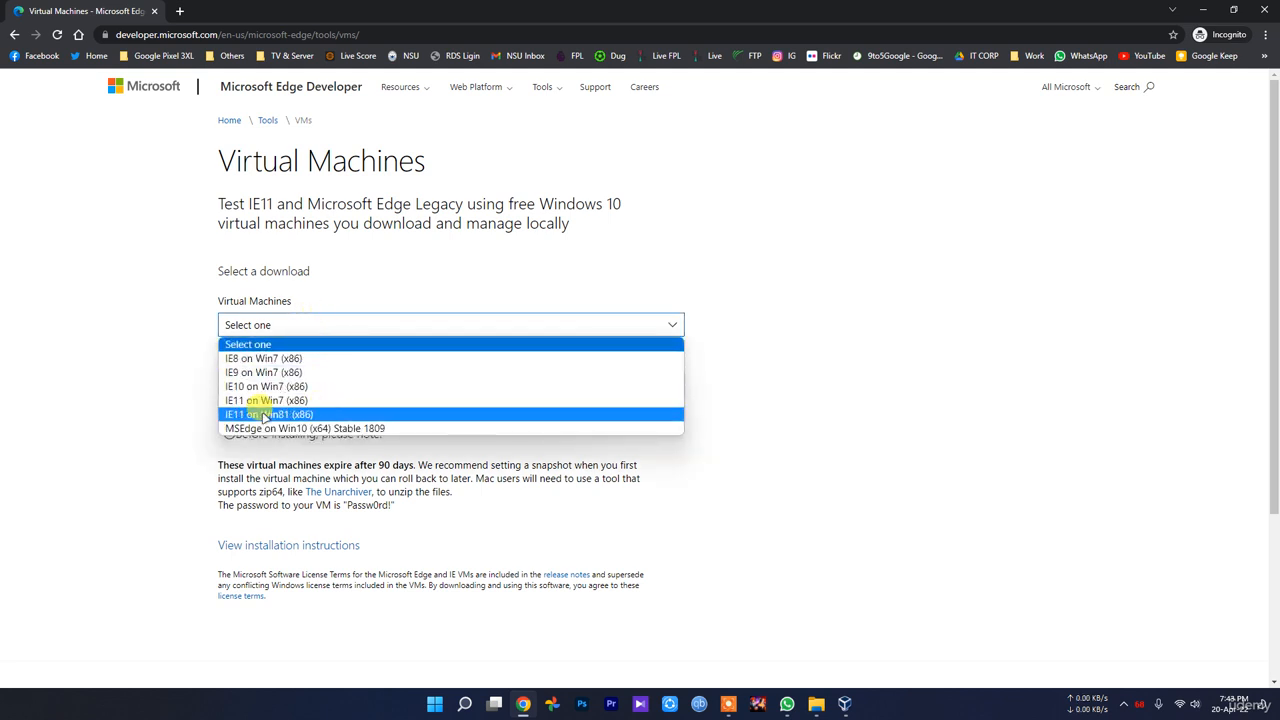
{"action": "left_click", "coordinate": [905, 480]}
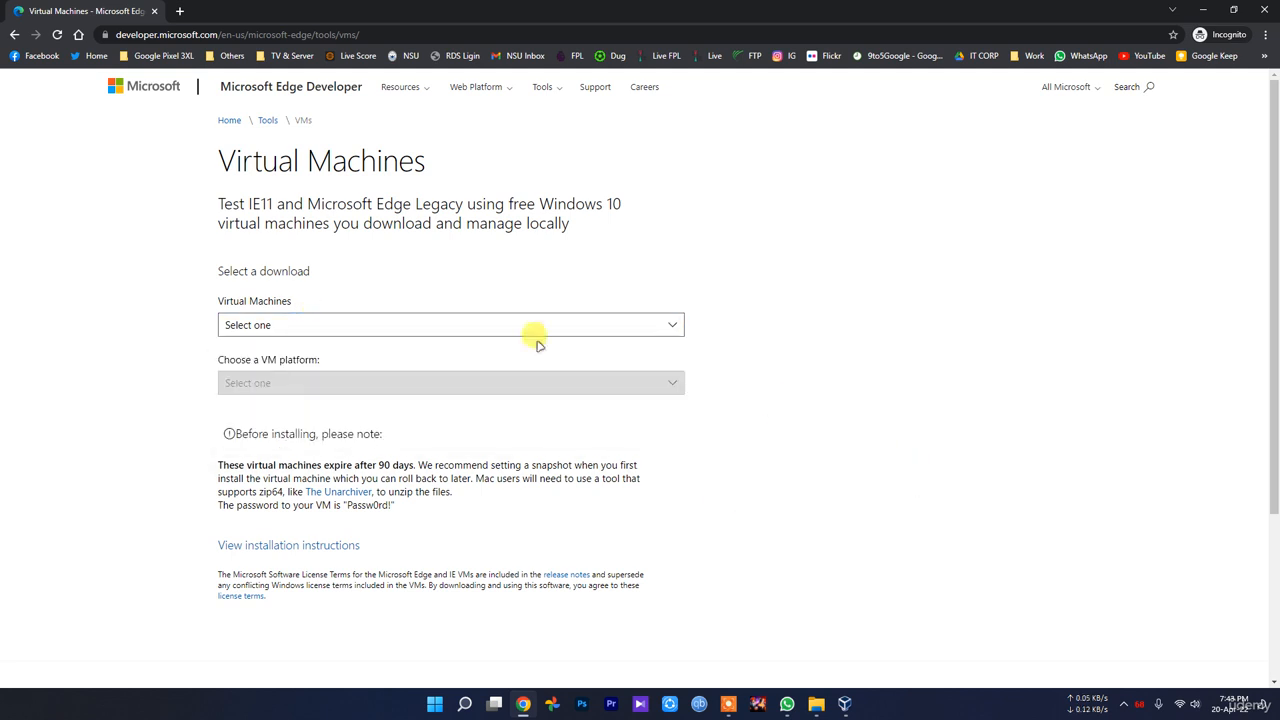
{"action": "key", "text": "alt+Left"}
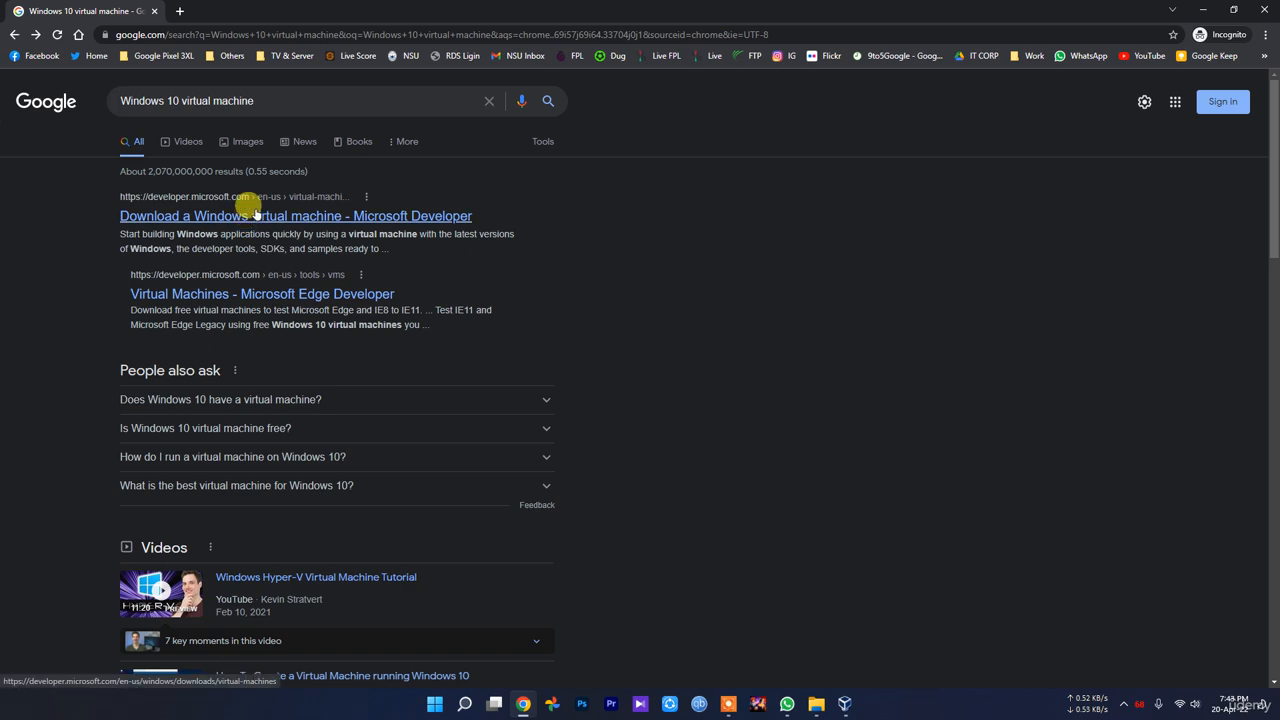
Open Microsoft Developer's Windows virtual machine download page in a new tab and examine the Windows 11 Enterprise download offered for VirtualBox.
{"action": "middle_click", "coordinate": [240, 214]}
{"action": "left_click", "coordinate": [246, 12]}
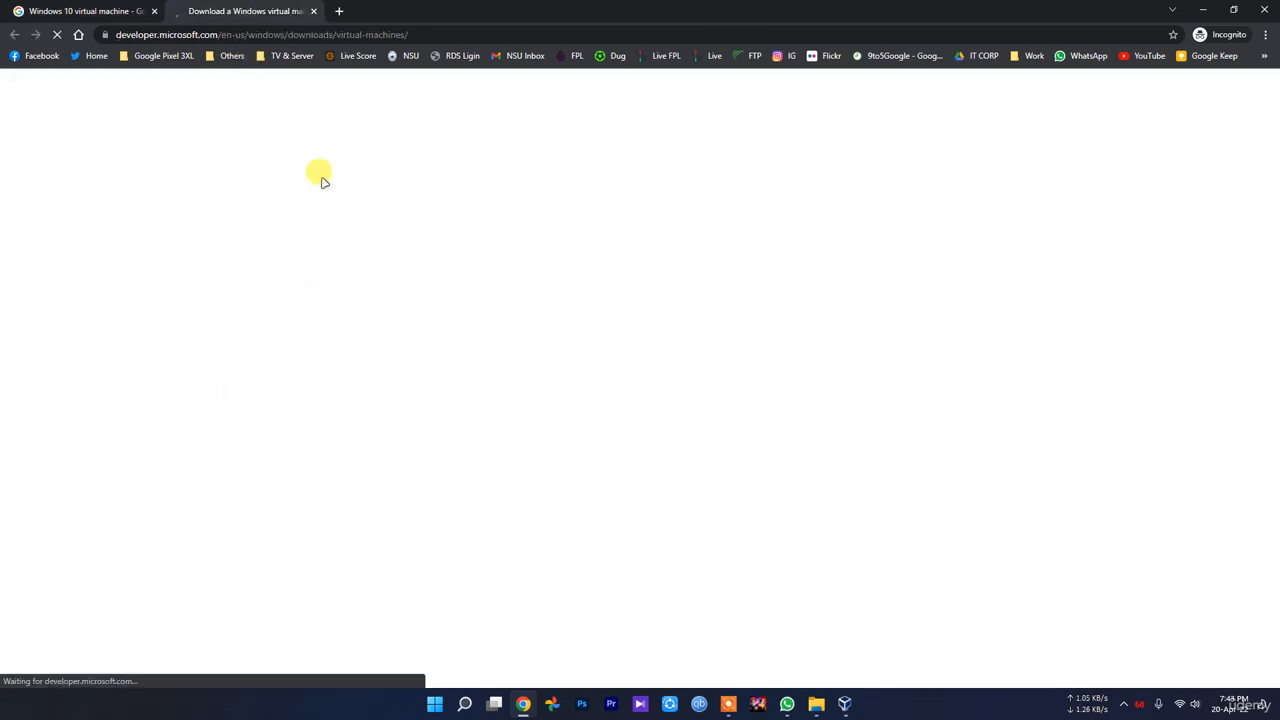
{"action": "left_click", "coordinate": [90, 12]}
{"action": "key", "text": "ctrl+Tab"}
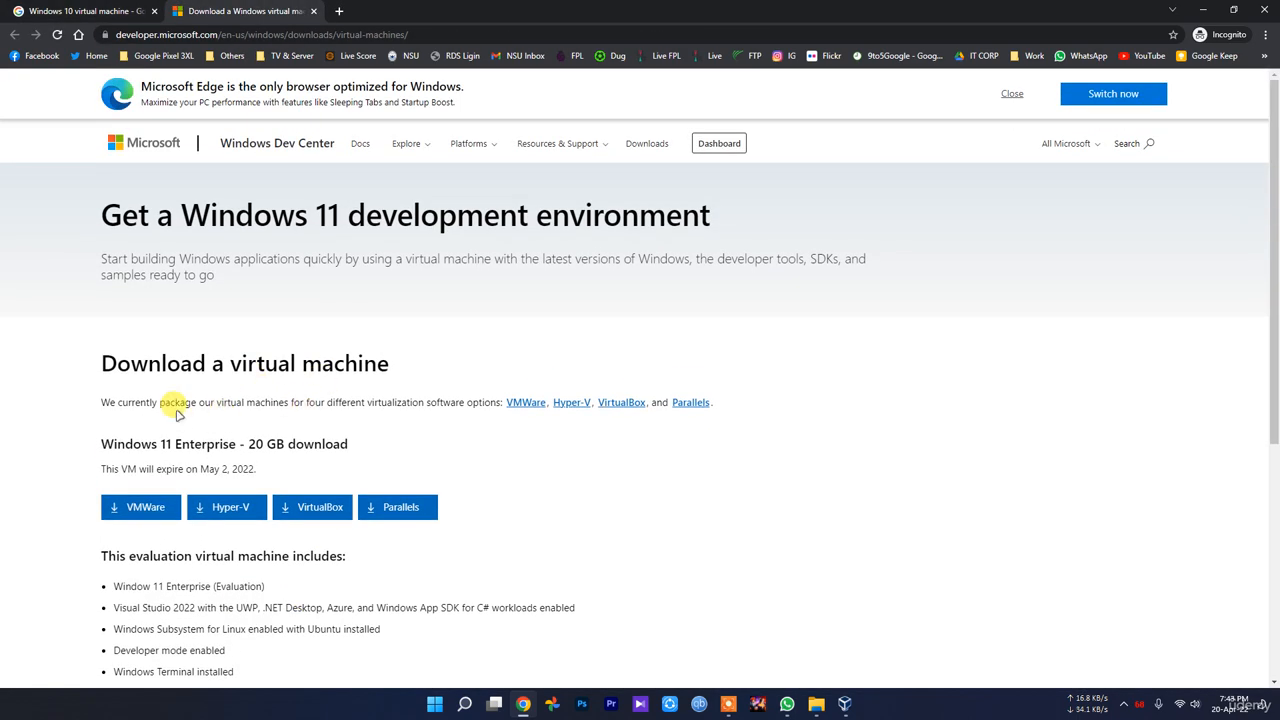
{"action": "left_click_drag", "start_coordinate": [98, 444], "coordinate": [229, 443]}
{"action": "left_click", "coordinate": [229, 443]}
{"action": "left_click_drag", "start_coordinate": [348, 444], "coordinate": [248, 444]}
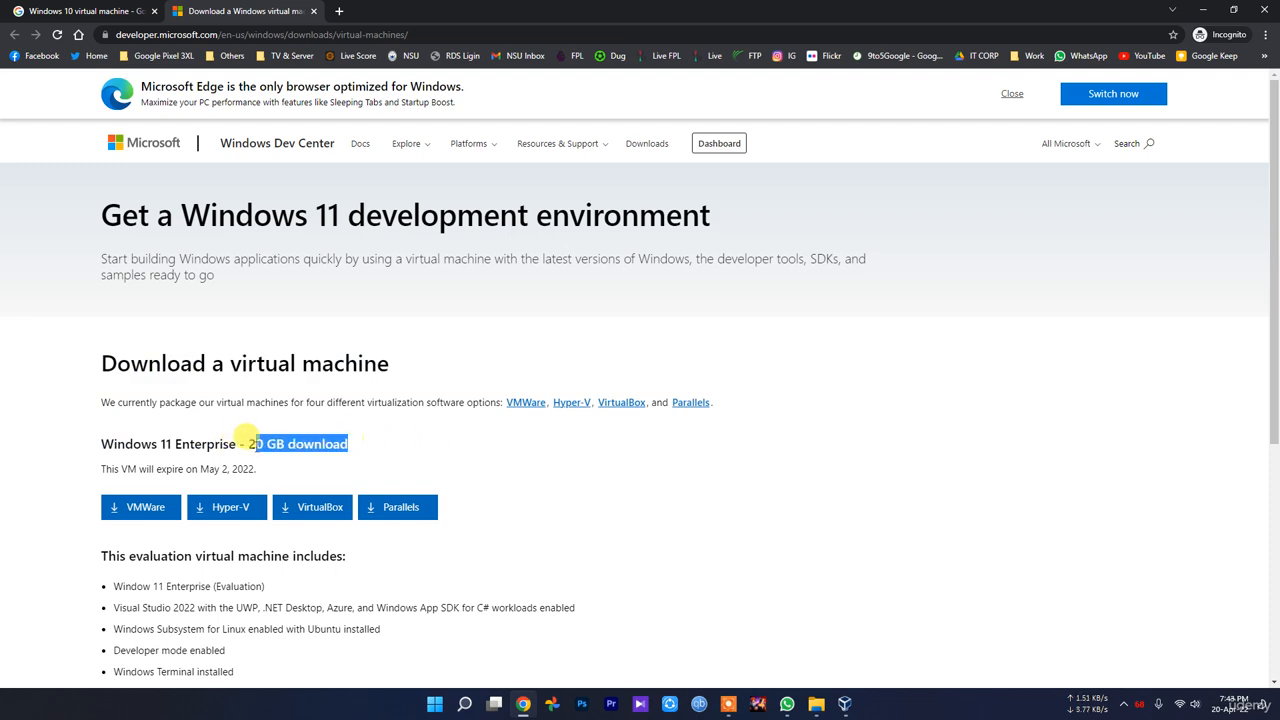
{"action": "left_click", "coordinate": [314, 510]}
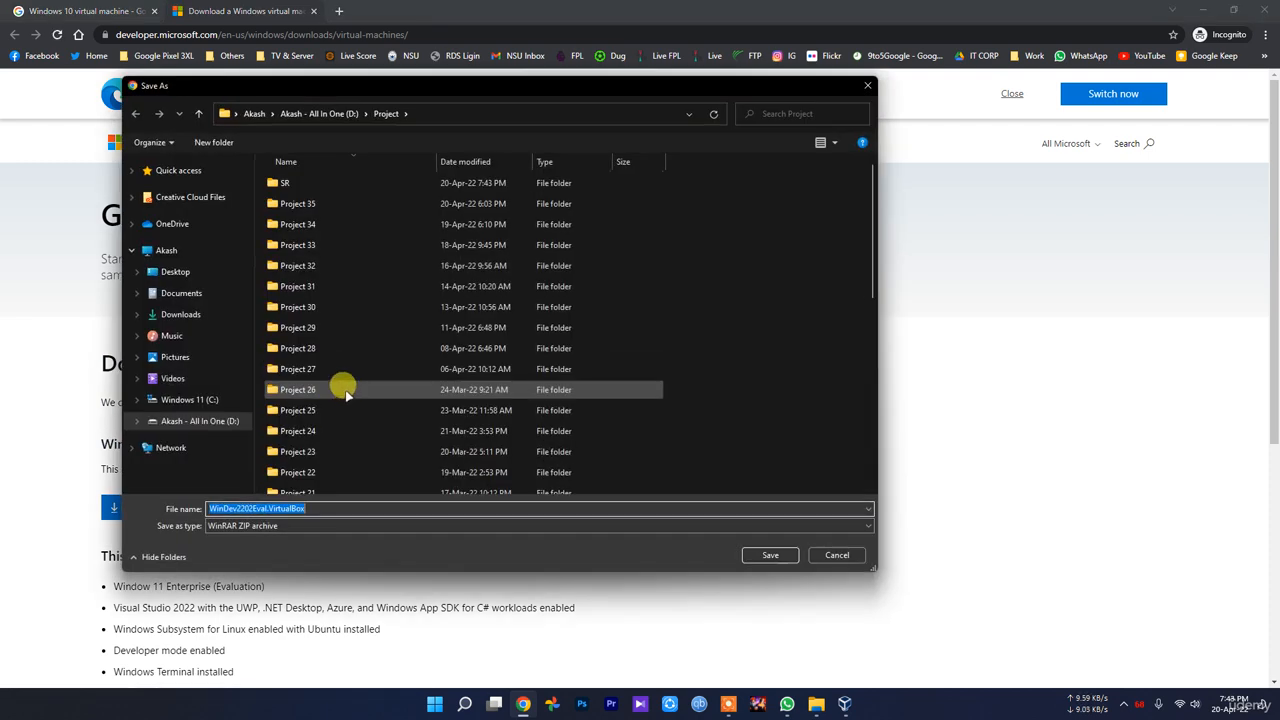
{"action": "left_click", "coordinate": [838, 555]}
{"action": "left_click", "coordinate": [378, 570]}
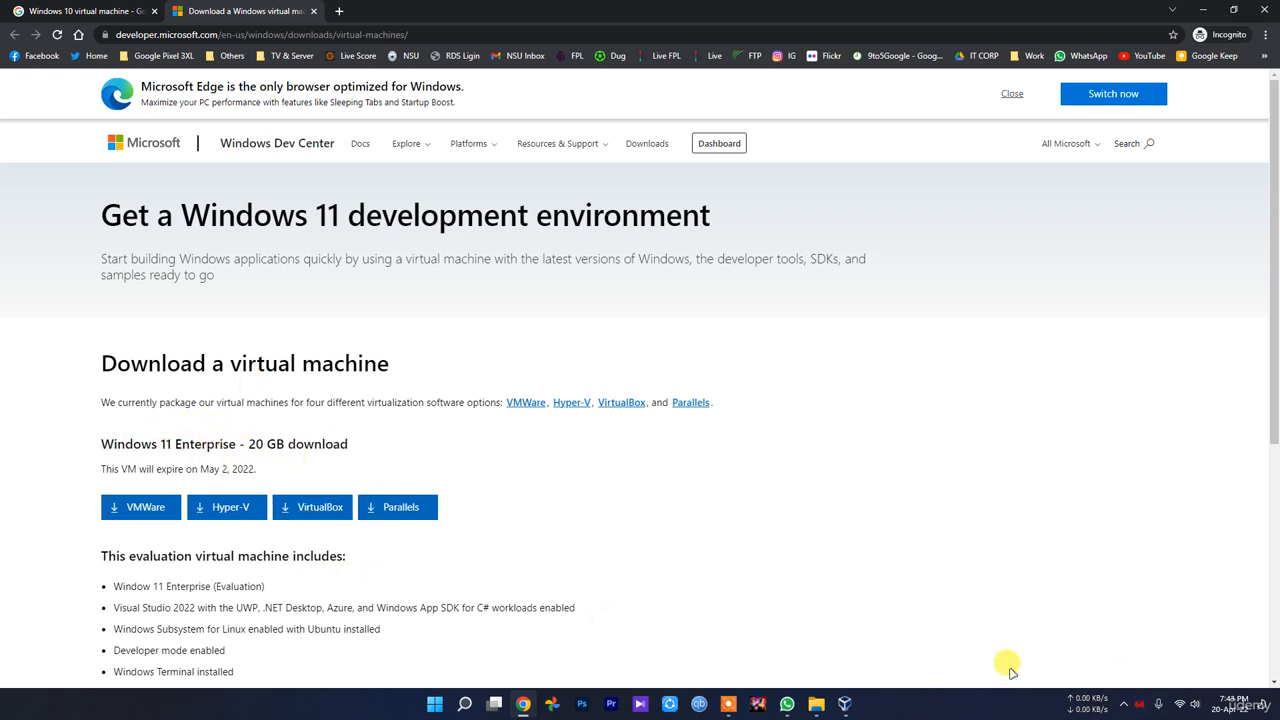
Open the Microsoft Edge Developer Virtual Machines page from the search results and close the Windows 11 download tab.
{"action": "left_click", "coordinate": [846, 704]}
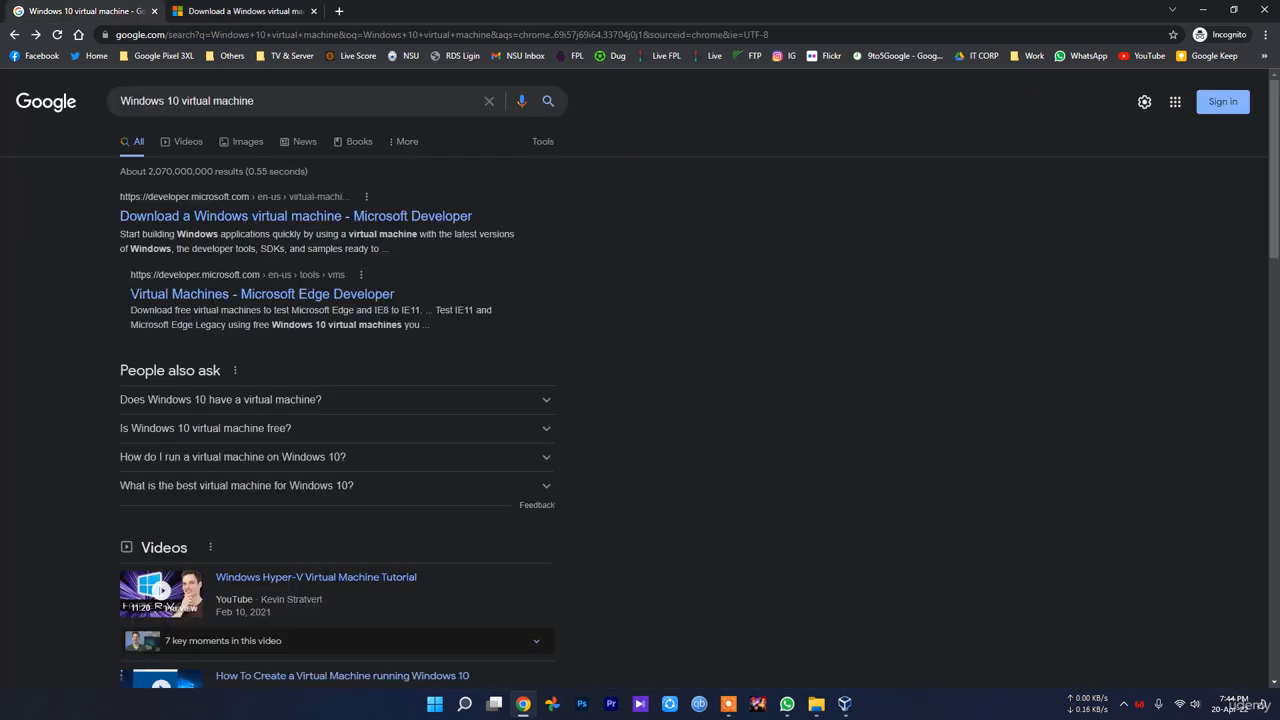
{"action": "left_click", "coordinate": [60, 10]}
{"action": "left_click", "coordinate": [277, 294]}
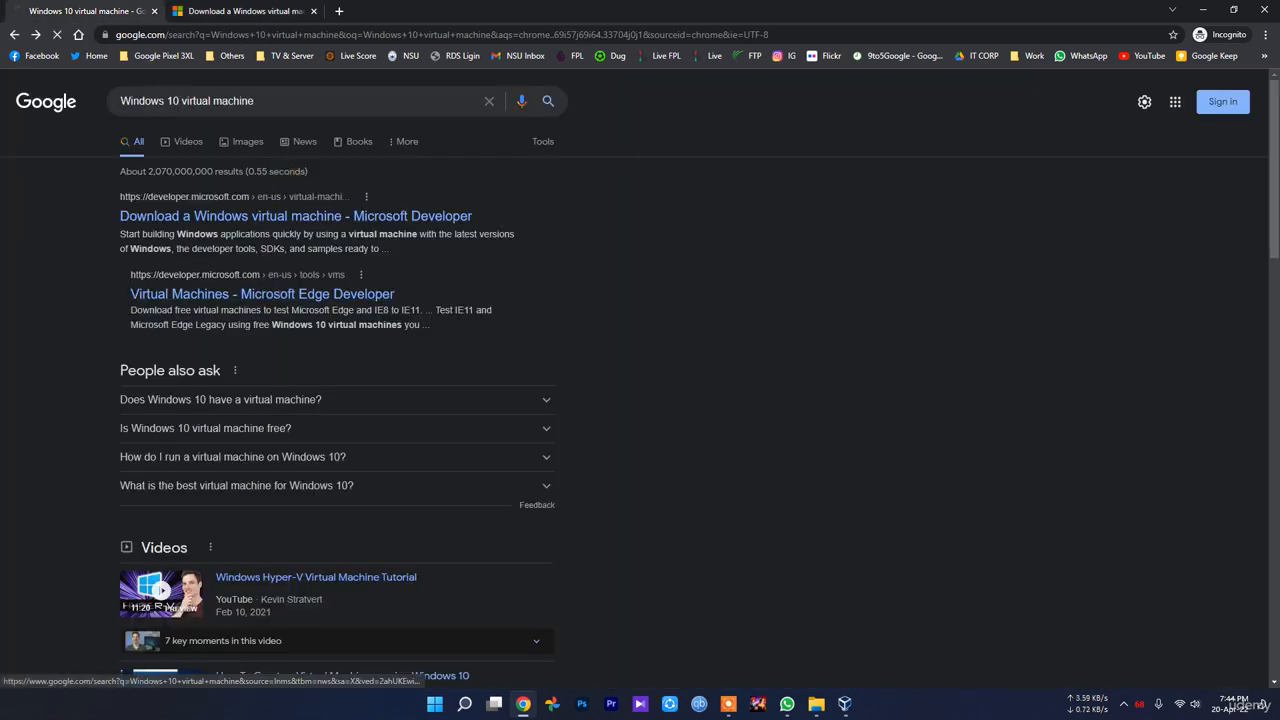
{"action": "left_click", "coordinate": [260, 10]}
{"action": "left_click", "coordinate": [313, 10]}
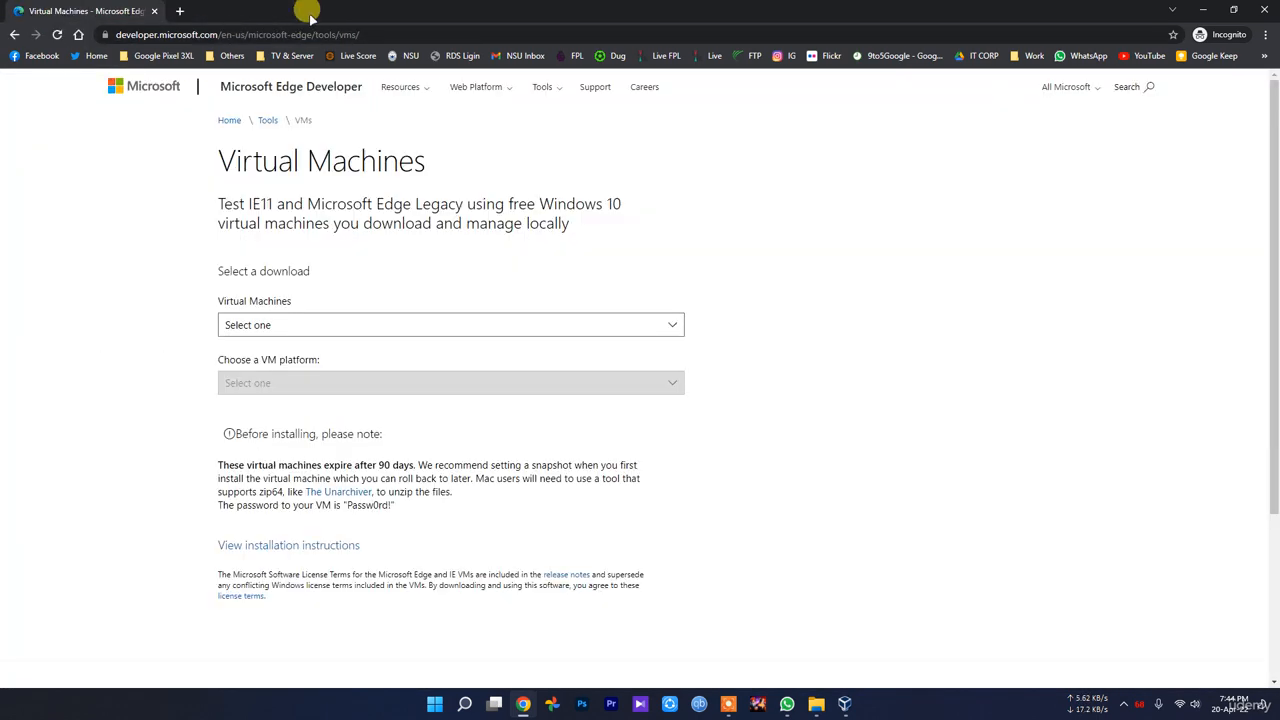
Select MSEdge on Win10 (x64) Stable 1809 for the VirtualBox platform, and request its zip download without saving the file.
{"action": "left_click", "coordinate": [303, 324]}
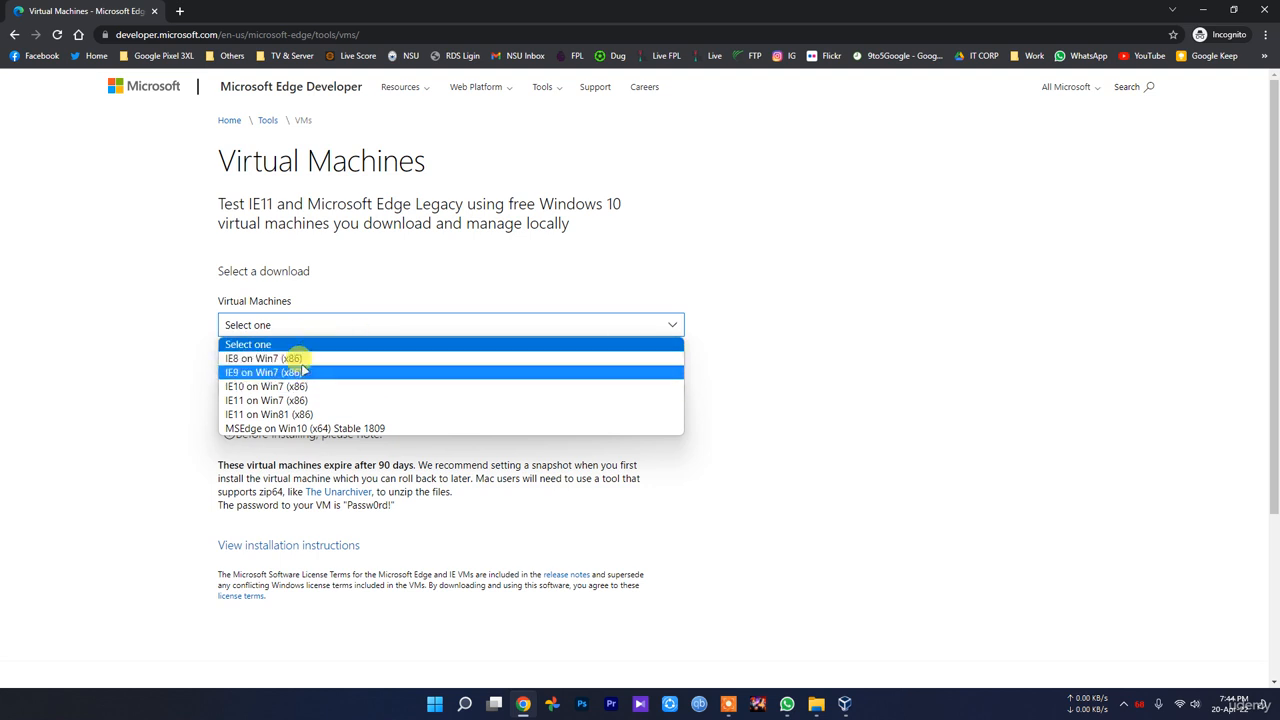
{"action": "left_click", "coordinate": [352, 428]}
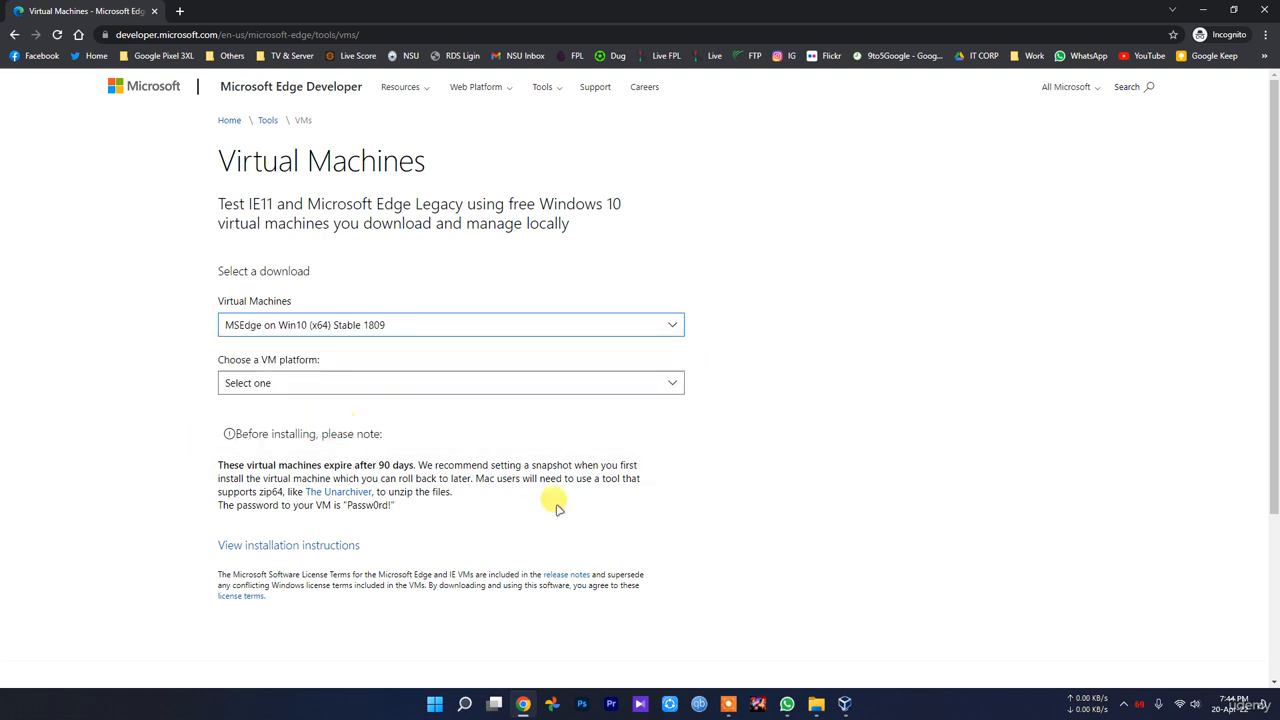
{"action": "left_click", "coordinate": [400, 324]}
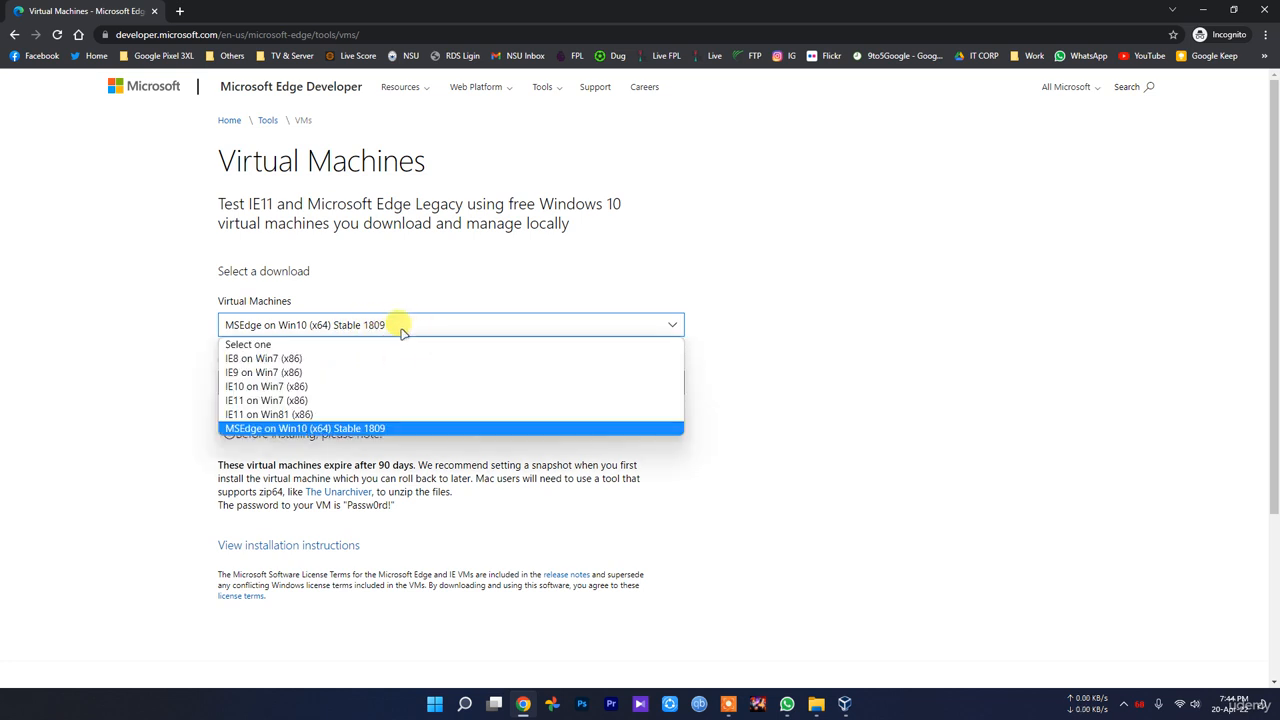
{"action": "left_click", "coordinate": [400, 326]}
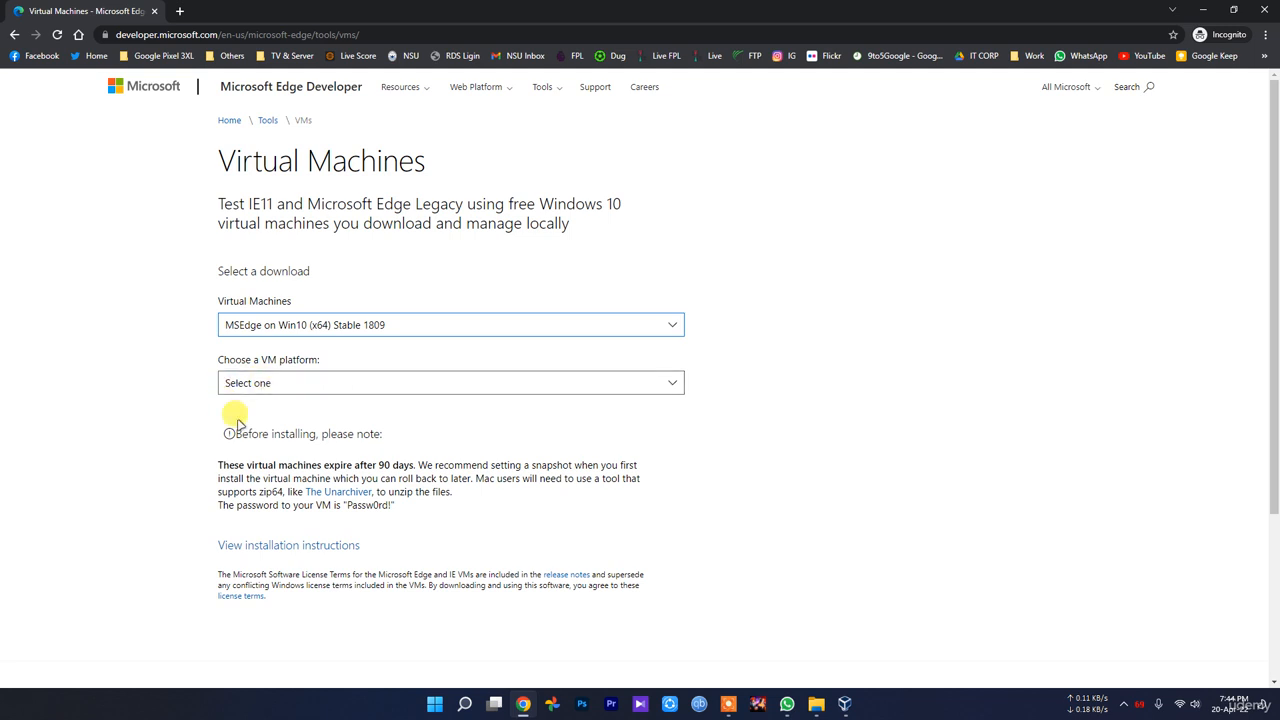
{"action": "left_click", "coordinate": [303, 384]}
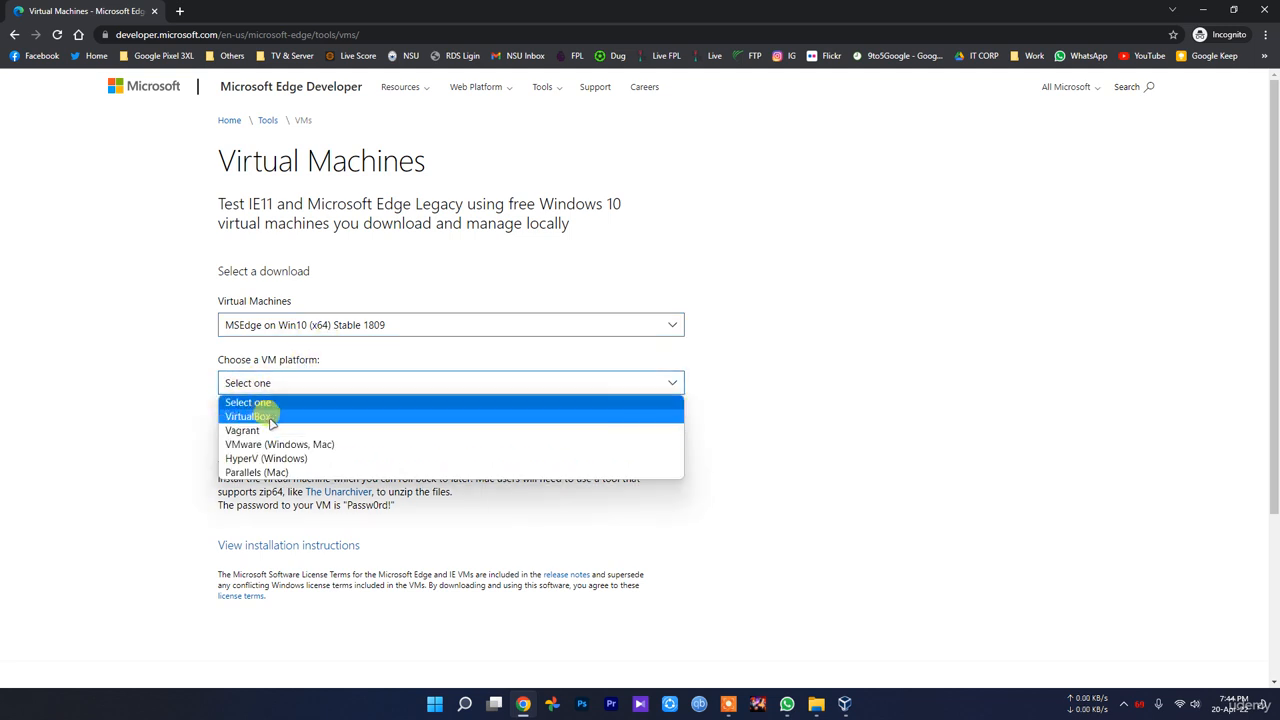
{"action": "left_click", "coordinate": [274, 417]}
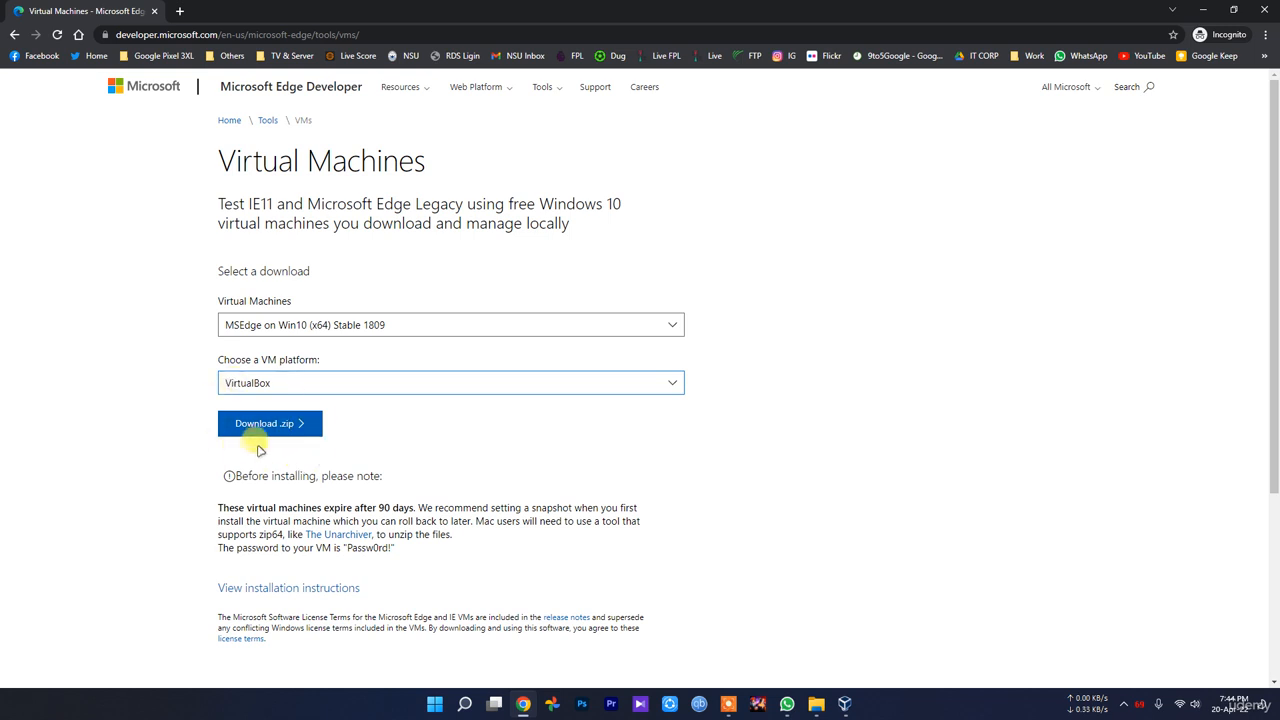
{"action": "left_click", "coordinate": [263, 425]}
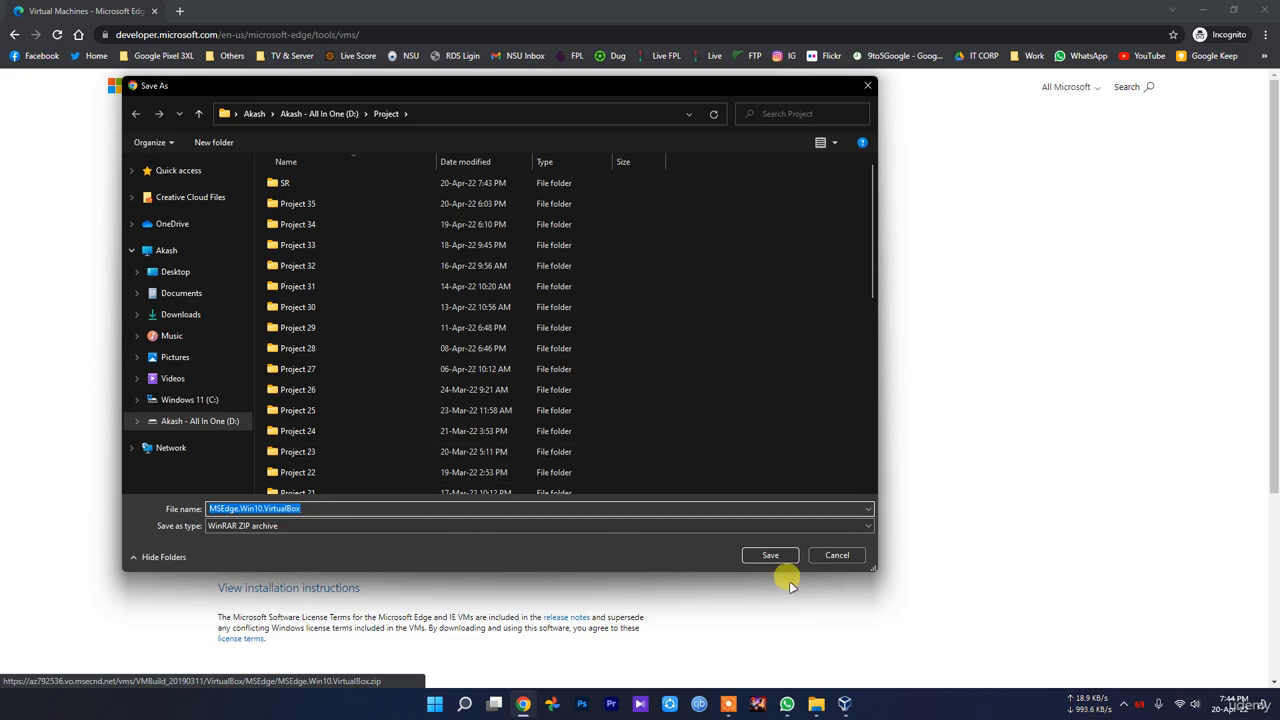
{"action": "left_click", "coordinate": [855, 555]}
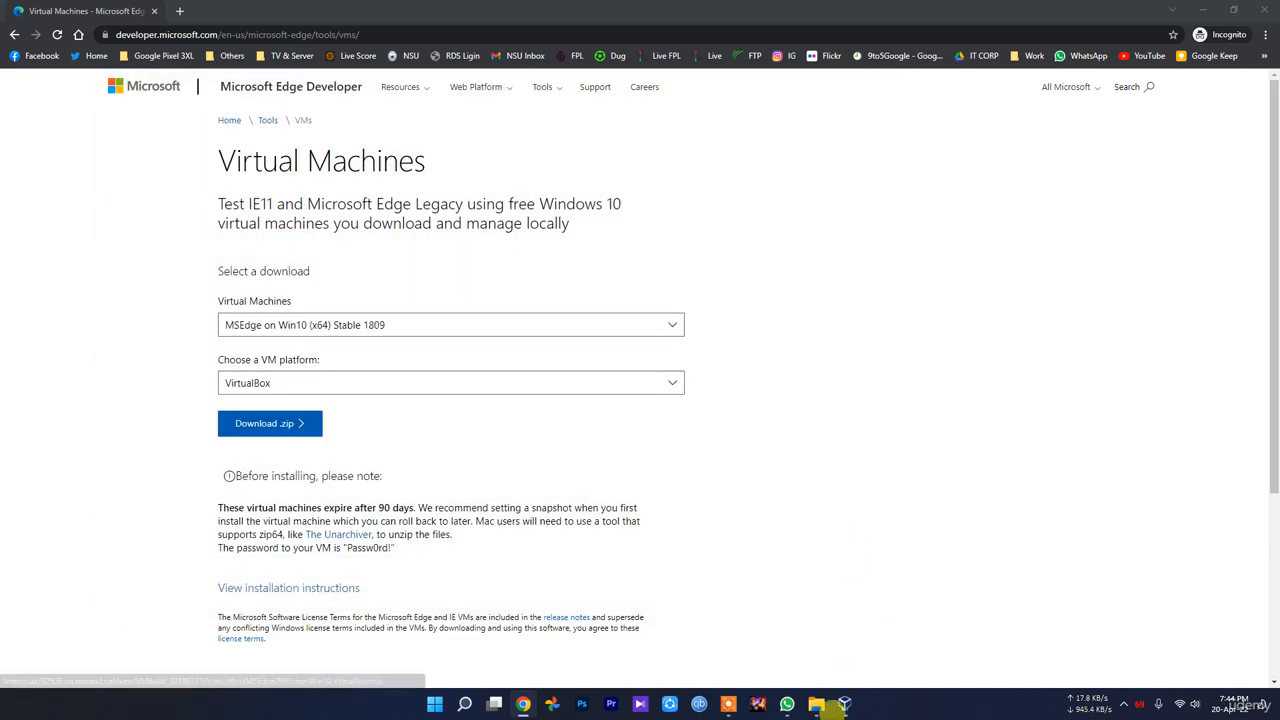
Switch to File Explorer and open the MSEdge.Win10.VirtualBox folder.
{"action": "left_click", "coordinate": [816, 706]}
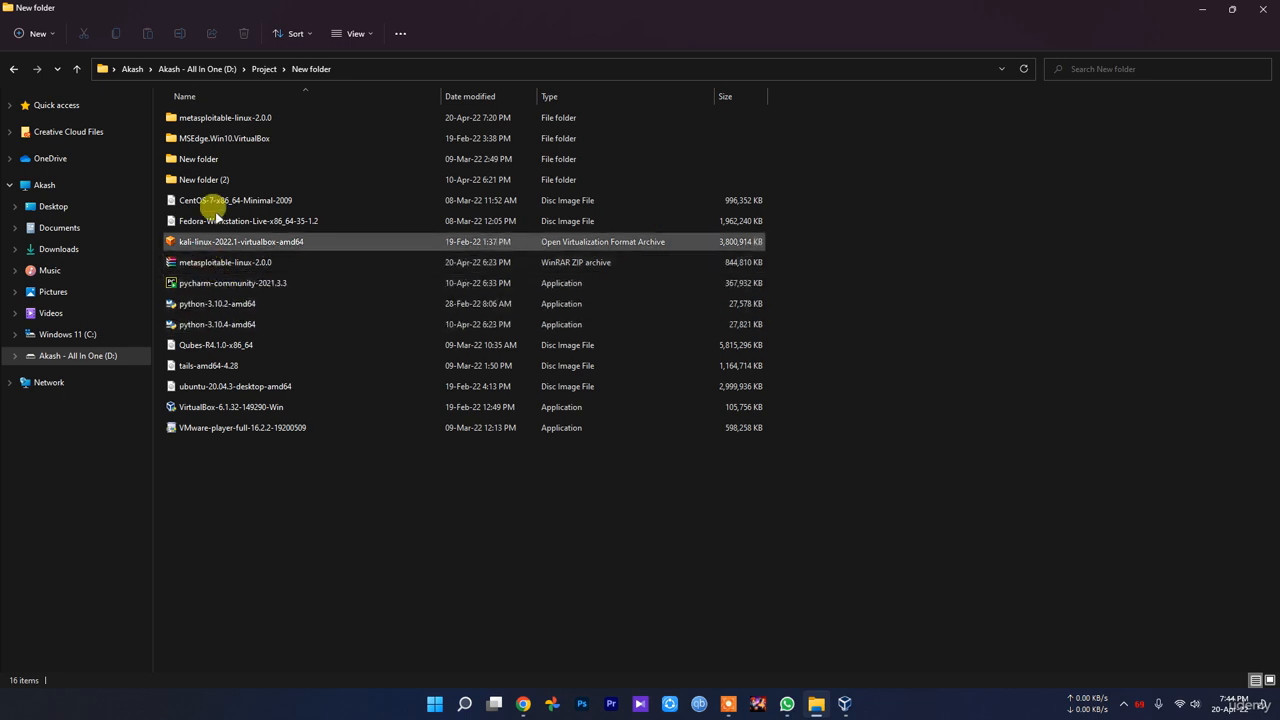
{"action": "mouse_move", "coordinate": [213, 145]}
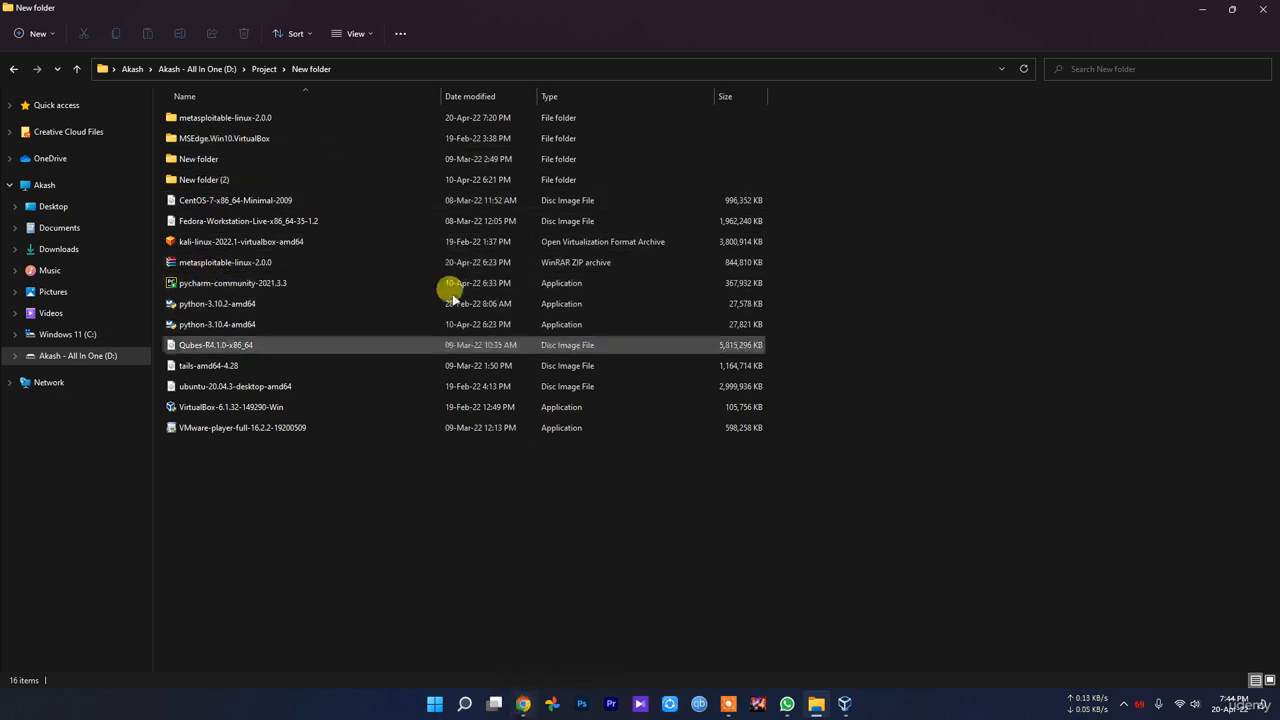
{"action": "double_click", "coordinate": [252, 137]}
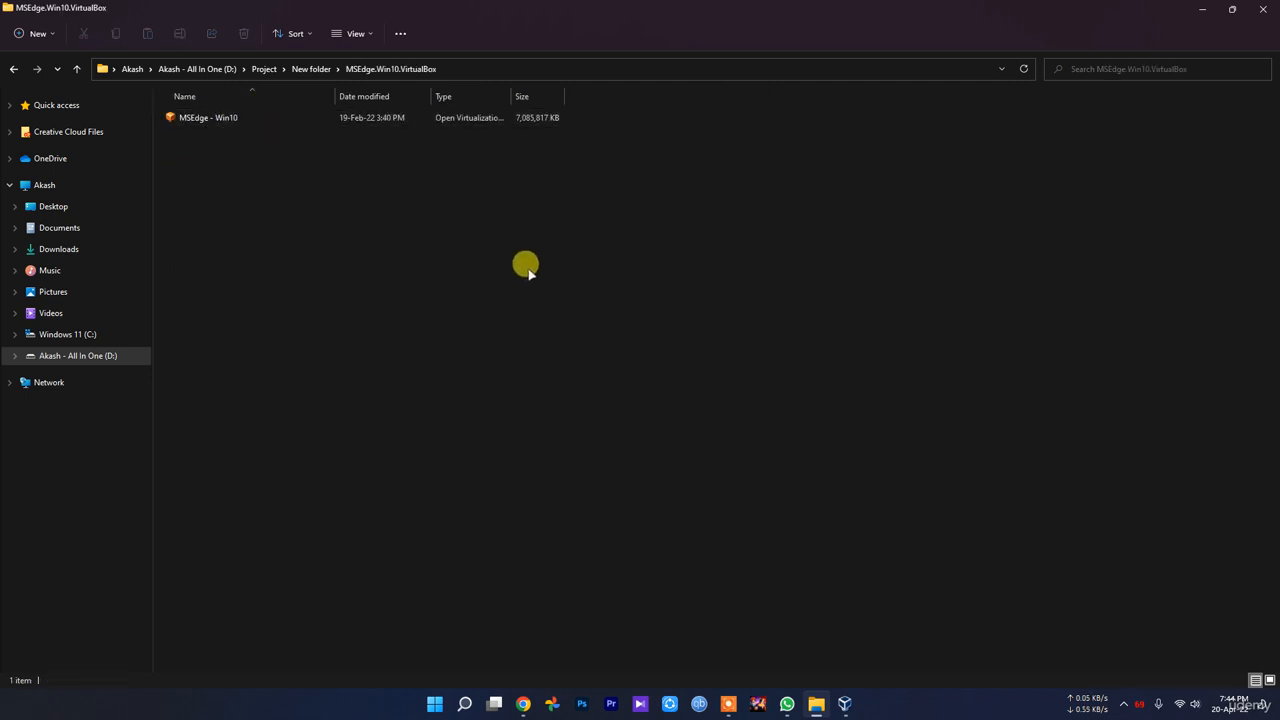
{"action": "left_click", "coordinate": [845, 704]}
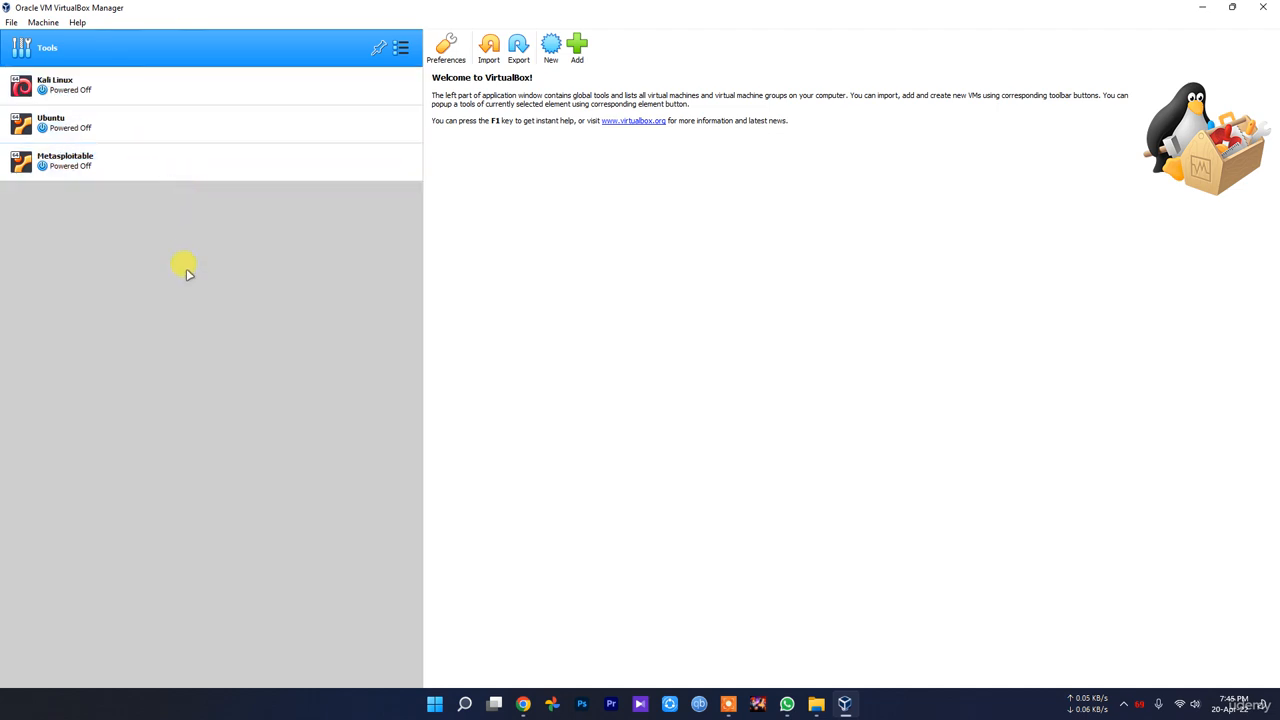
{"action": "left_click", "coordinate": [840, 704]}
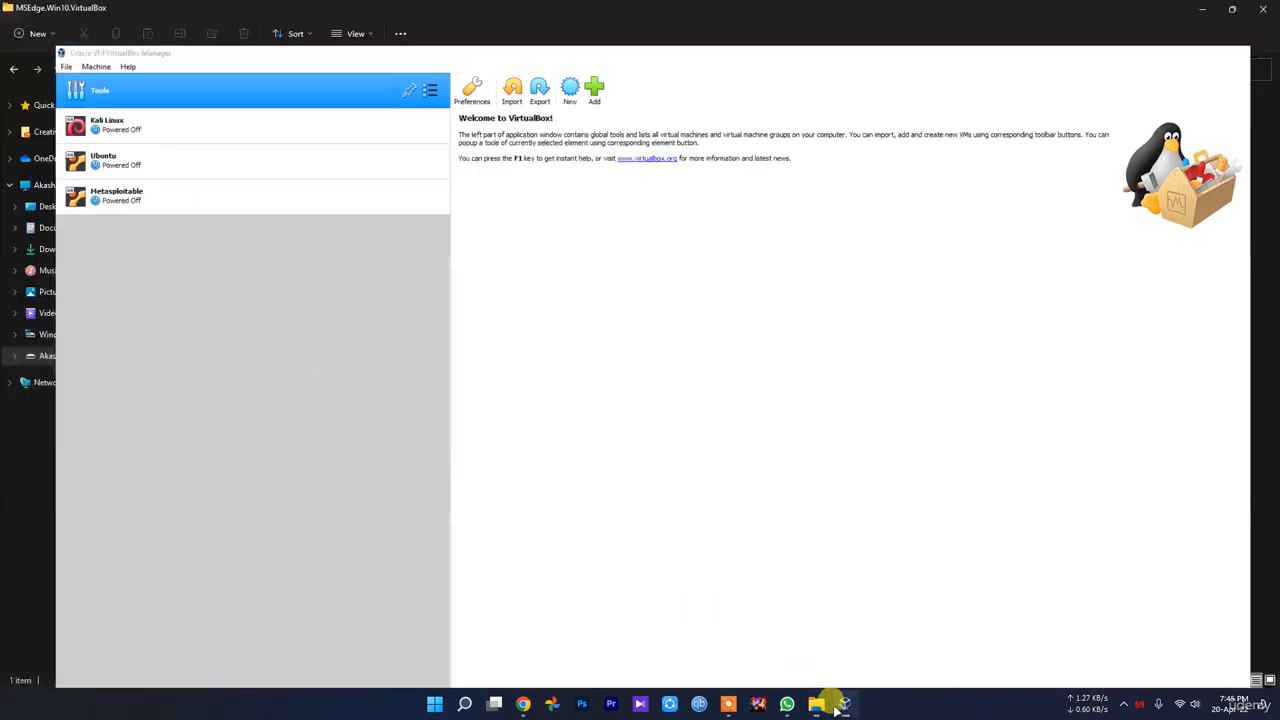
{"action": "left_click", "coordinate": [523, 704]}
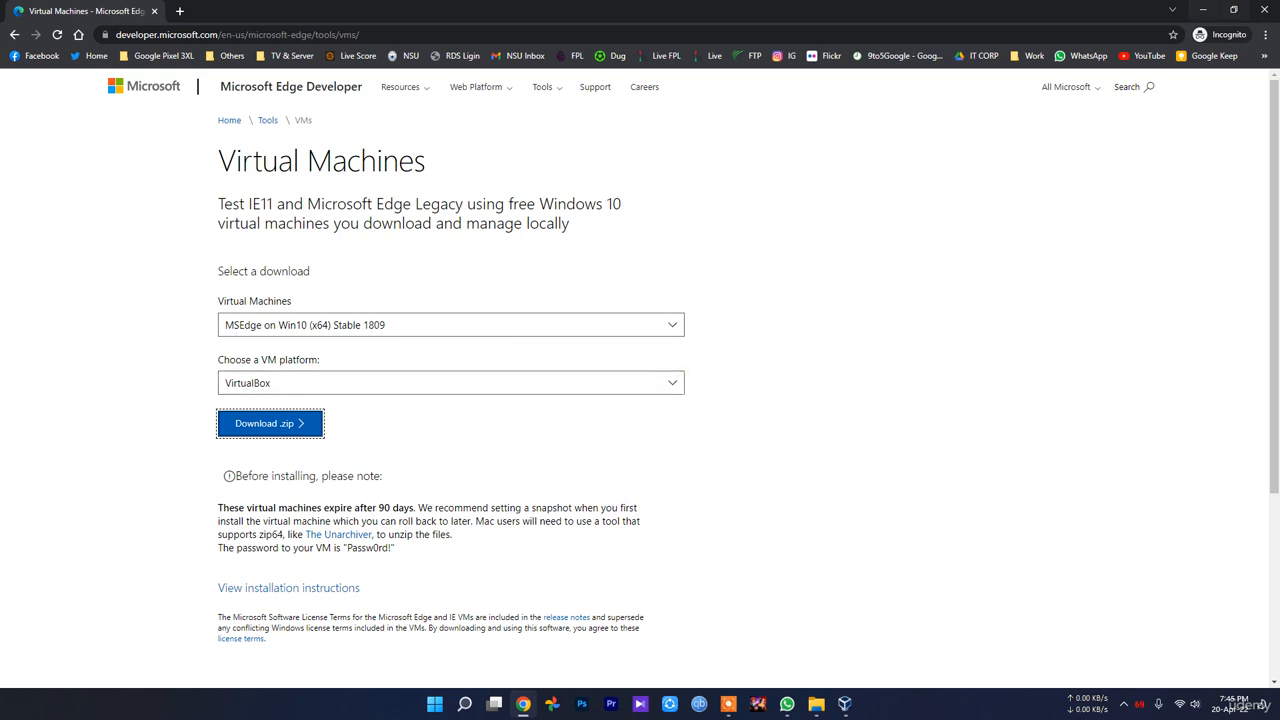
{"action": "left_click", "coordinate": [1203, 9]}
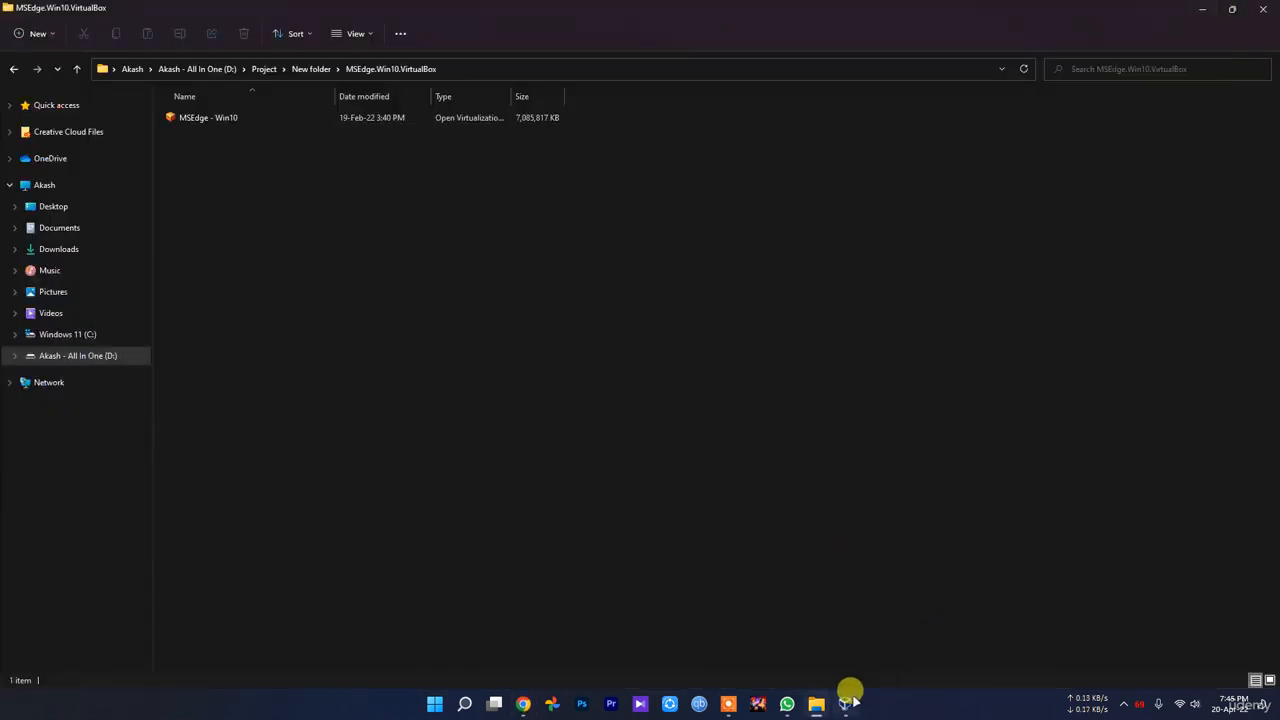
Switch to VirtualBox and start a new virtual machine named Windows 10, with type Microsoft Windows and version Windows 10 (64-bit).
{"action": "left_click", "coordinate": [844, 703]}
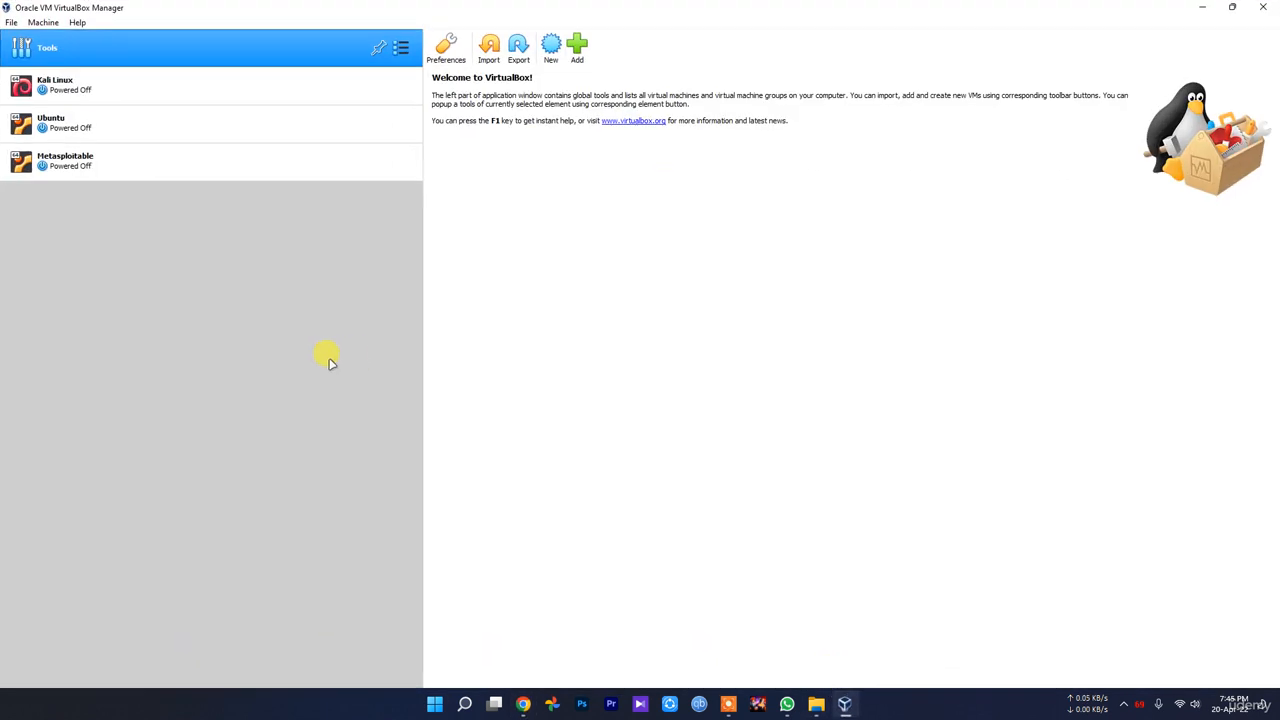
{"action": "left_click", "coordinate": [551, 50]}
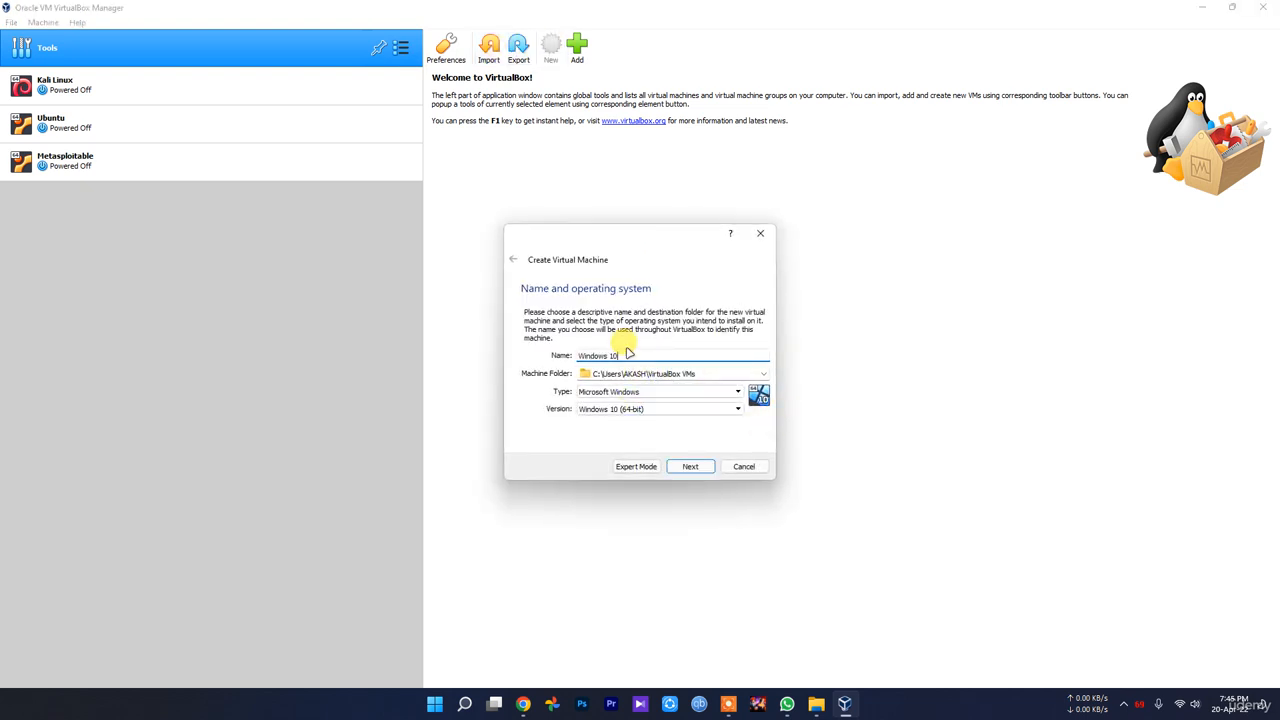
{"action": "left_click", "coordinate": [648, 396]}
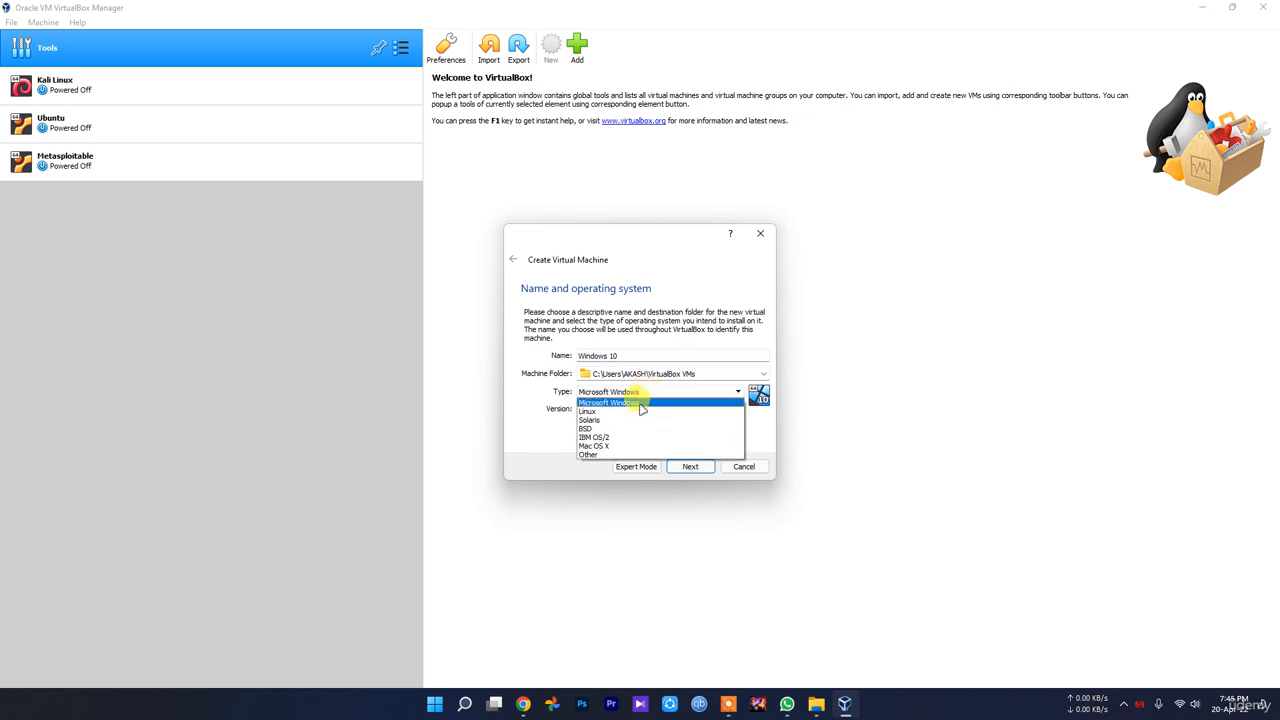
{"action": "left_click", "coordinate": [610, 402]}
{"action": "left_click", "coordinate": [614, 409]}
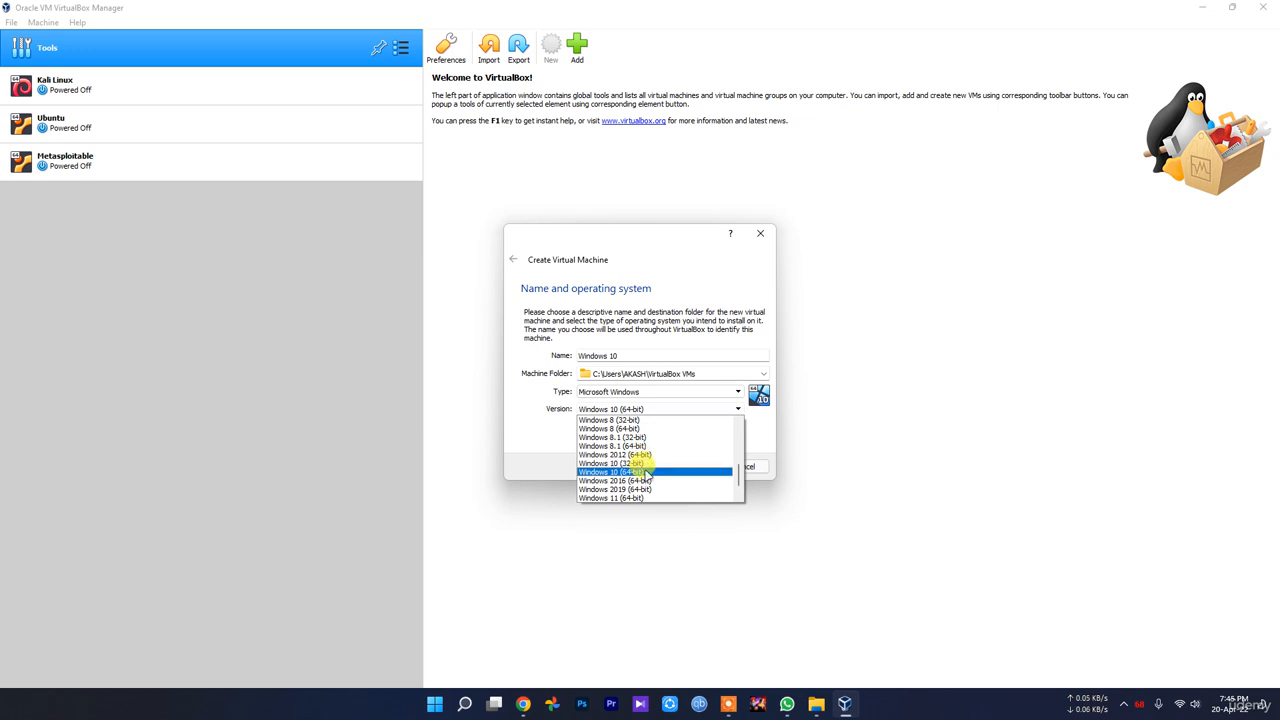
{"action": "left_click", "coordinate": [645, 475]}
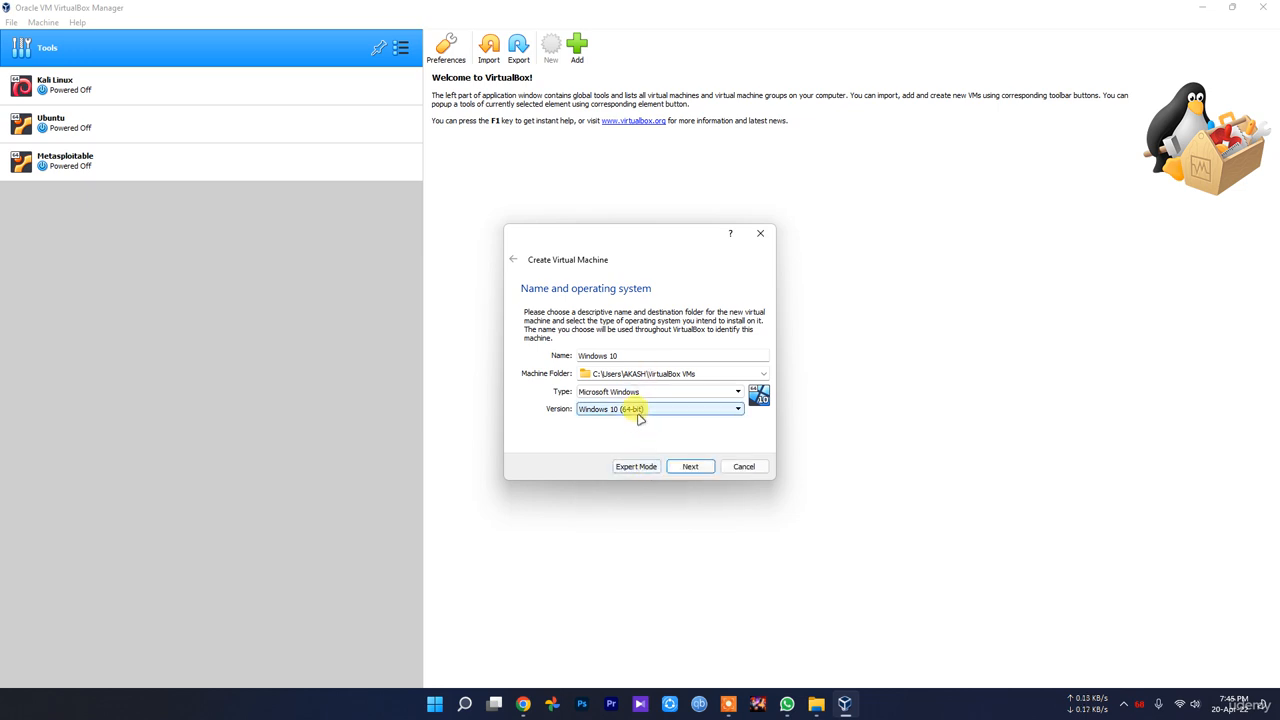
{"action": "left_click", "coordinate": [638, 414]}
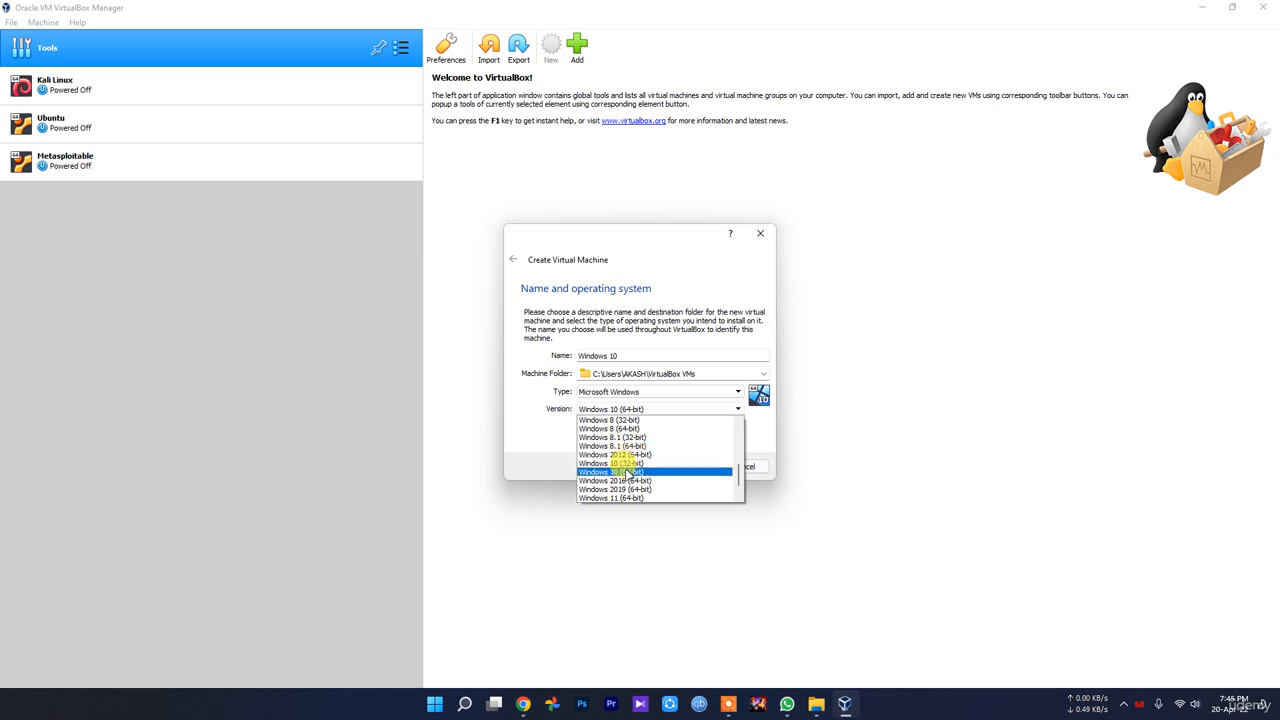
{"action": "left_click", "coordinate": [514, 440]}
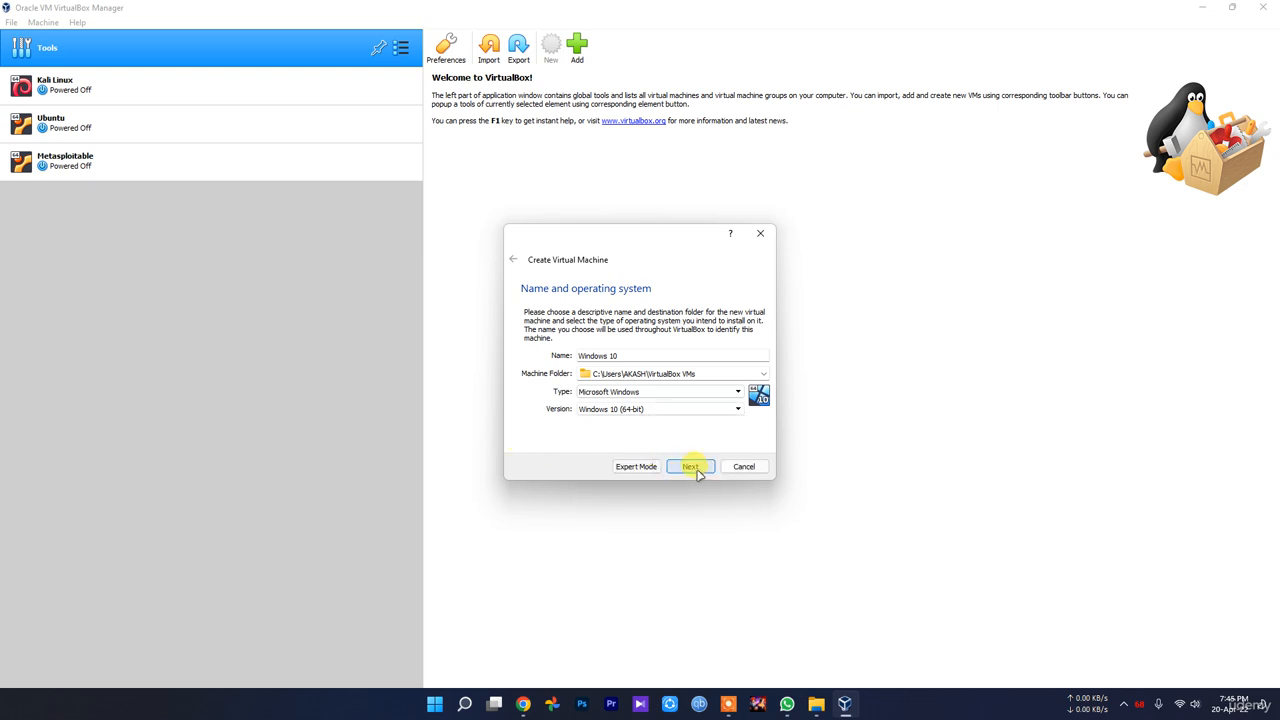
{"action": "left_click", "coordinate": [761, 374]}
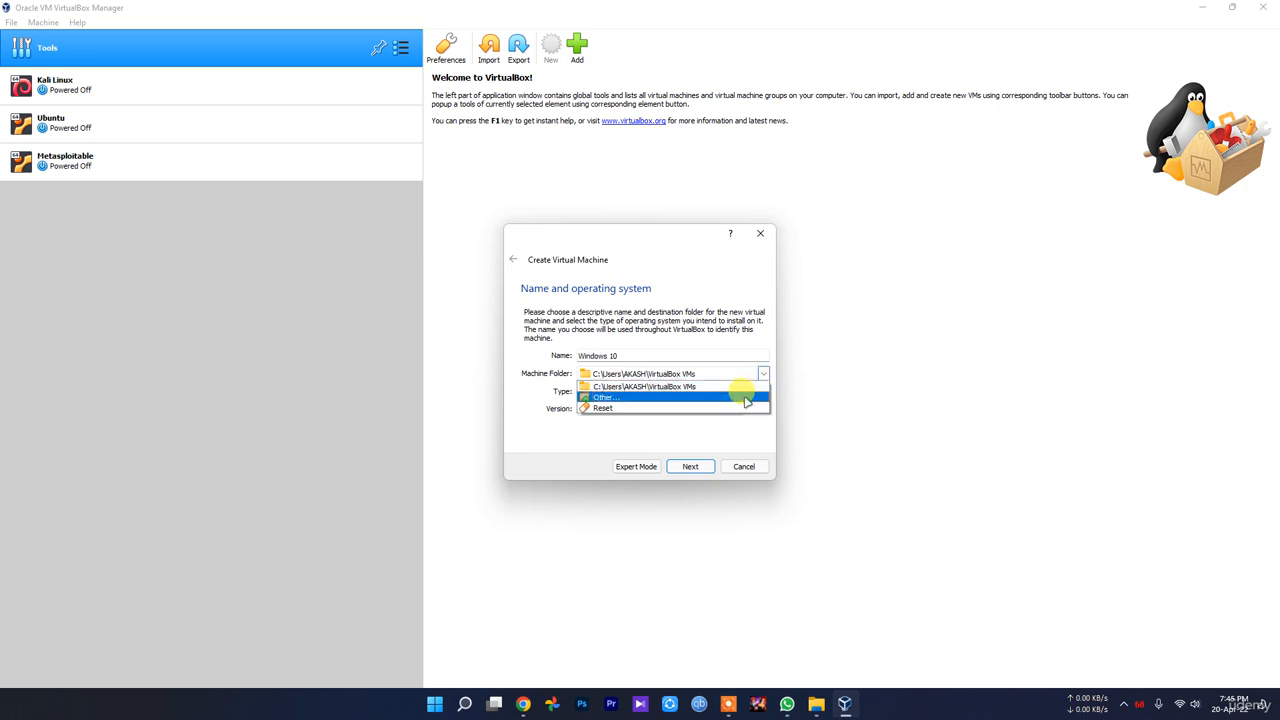
{"action": "left_click", "coordinate": [591, 451]}
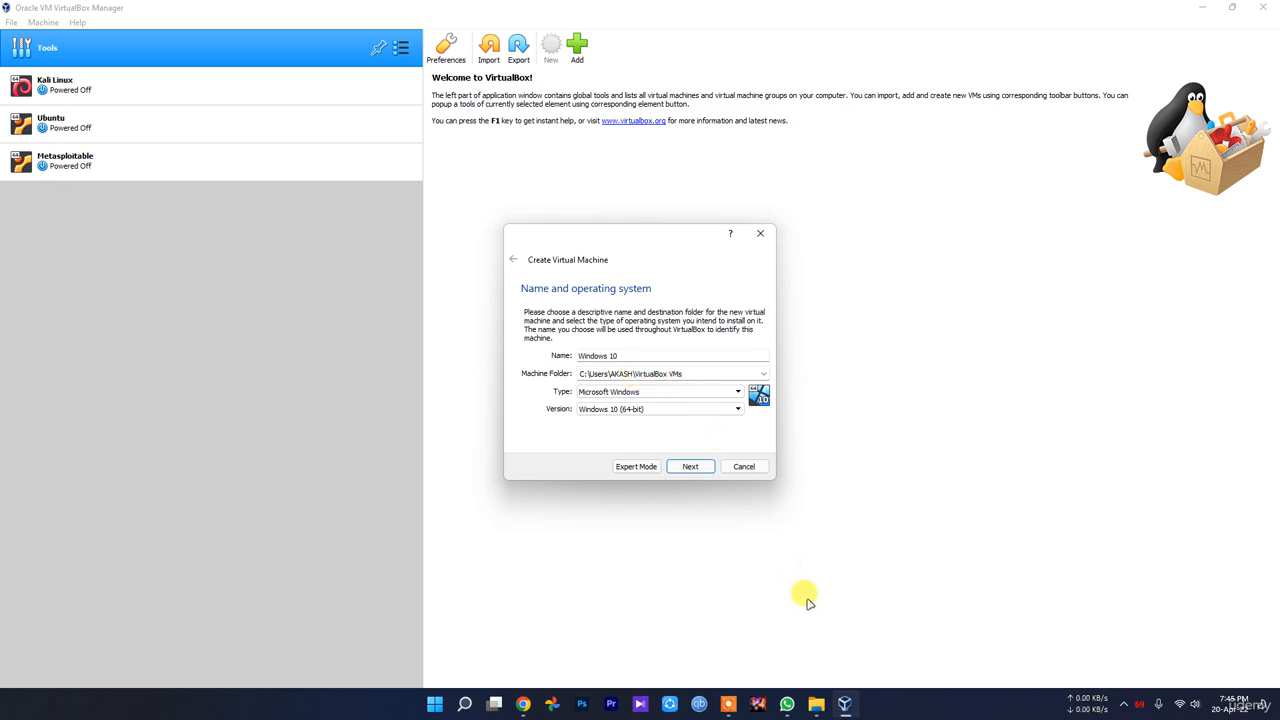
Switch to File Explorer and open the default VirtualBox VMs folder inside the user profile on the C: drive.
{"action": "left_click", "coordinate": [1276, 708]}
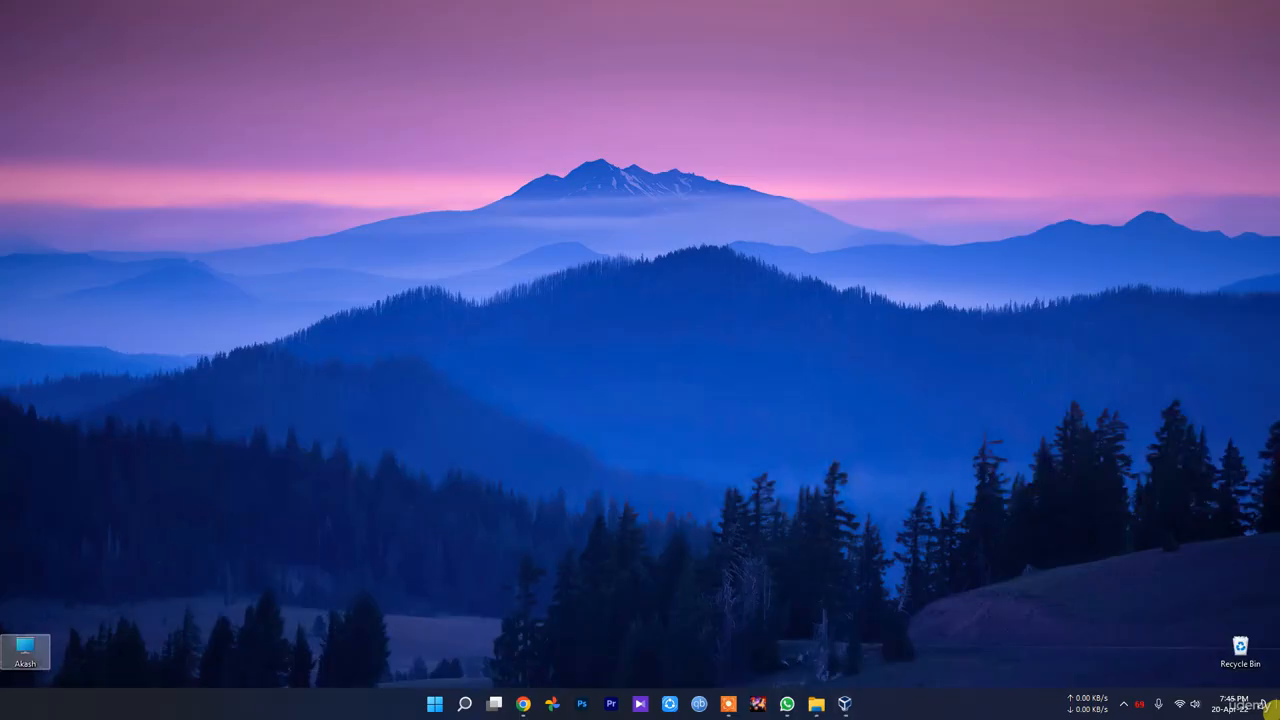
{"action": "double_click", "coordinate": [14, 652]}
{"action": "double_click", "coordinate": [168, 150]}
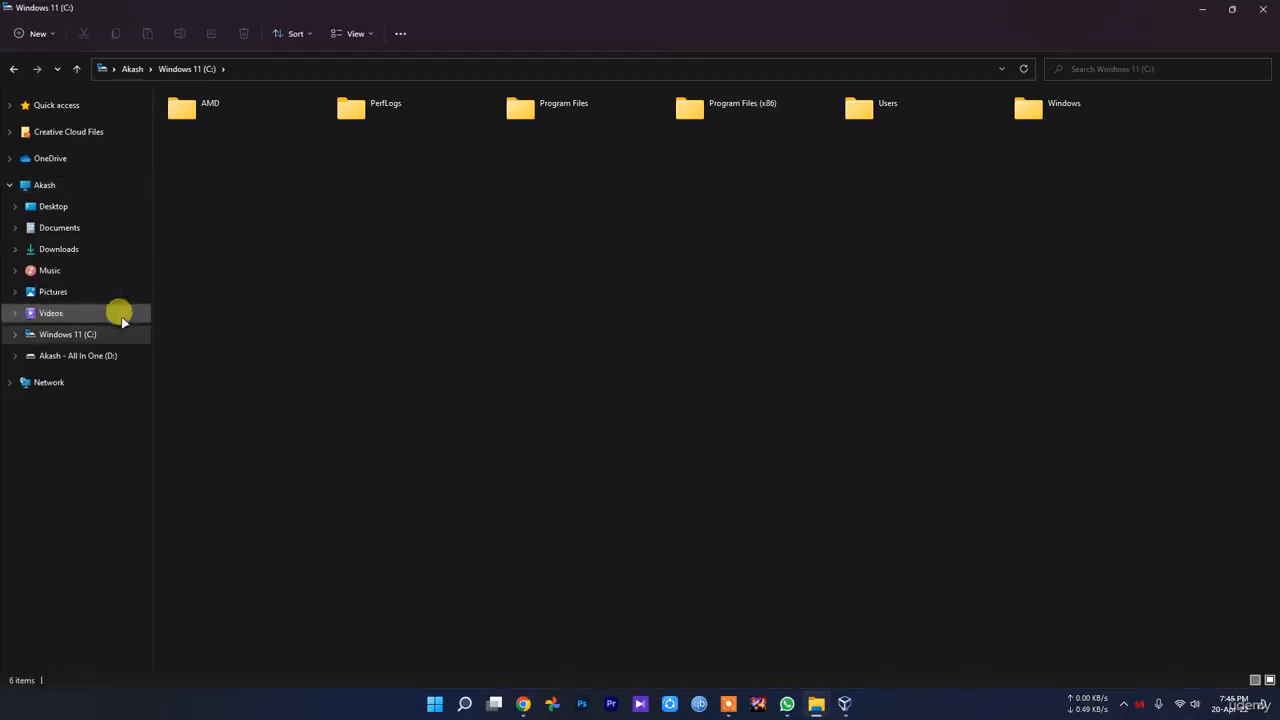
{"action": "double_click", "coordinate": [926, 114]}
{"action": "left_click", "coordinate": [237, 114]}
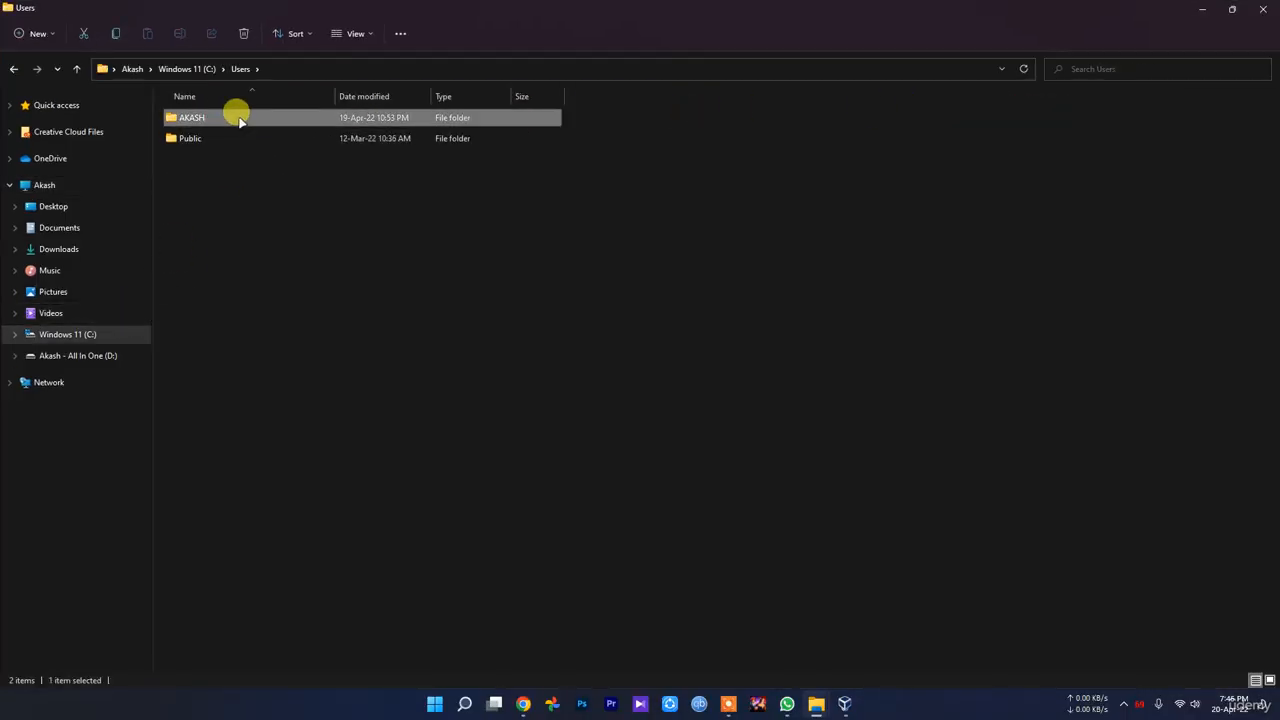
{"action": "double_click", "coordinate": [237, 114]}
{"action": "scroll", "coordinate": [237, 300], "scroll_direction": "down", "scroll_amount": 1}
{"action": "double_click", "coordinate": [212, 643]}
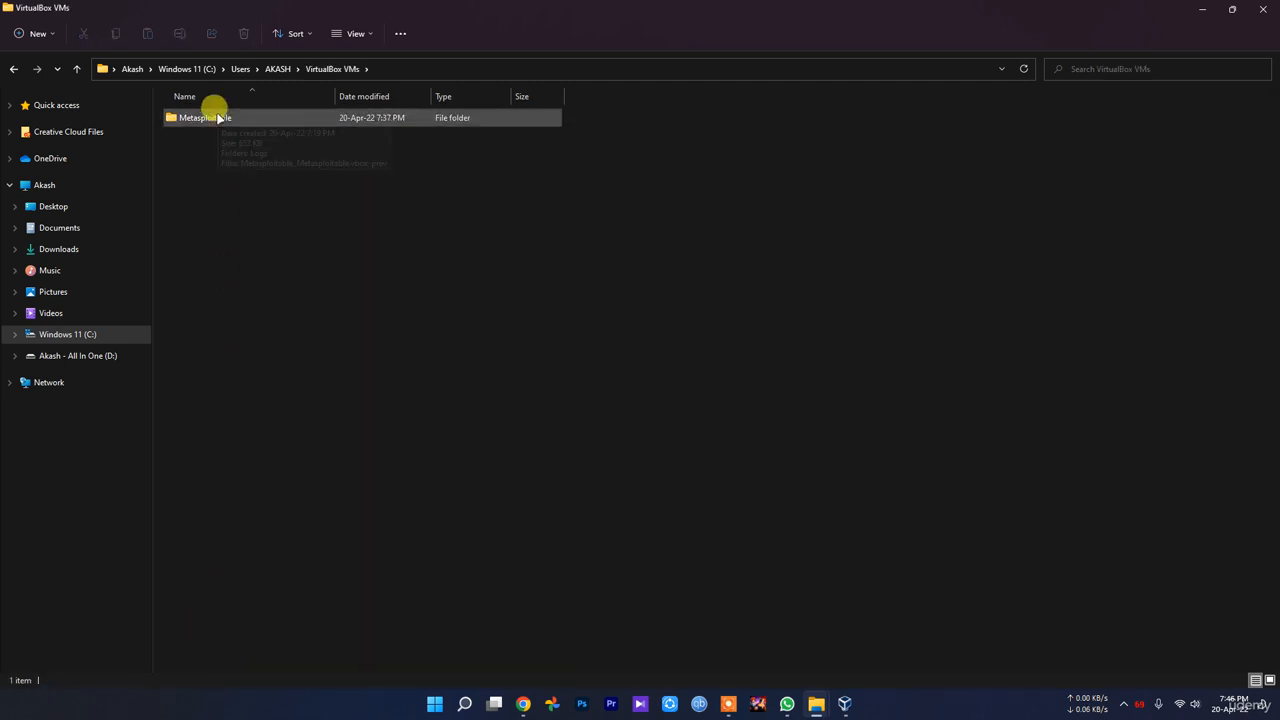
{"action": "left_click", "coordinate": [217, 117]}
Return to the drive overview and open the D: drive.
{"action": "key", "text": "alt+Up"}
{"action": "key", "text": "alt+Up"}
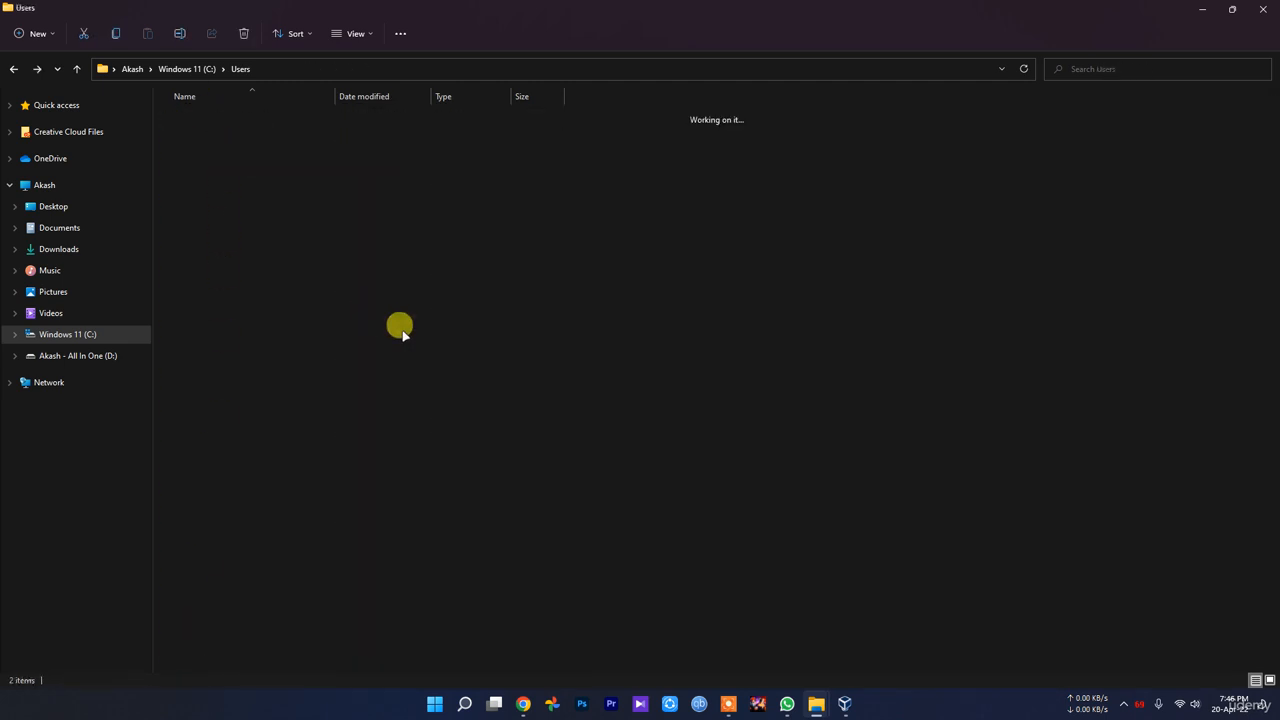
{"action": "key", "text": "alt+Up"}
{"action": "key", "text": "alt+Up"}
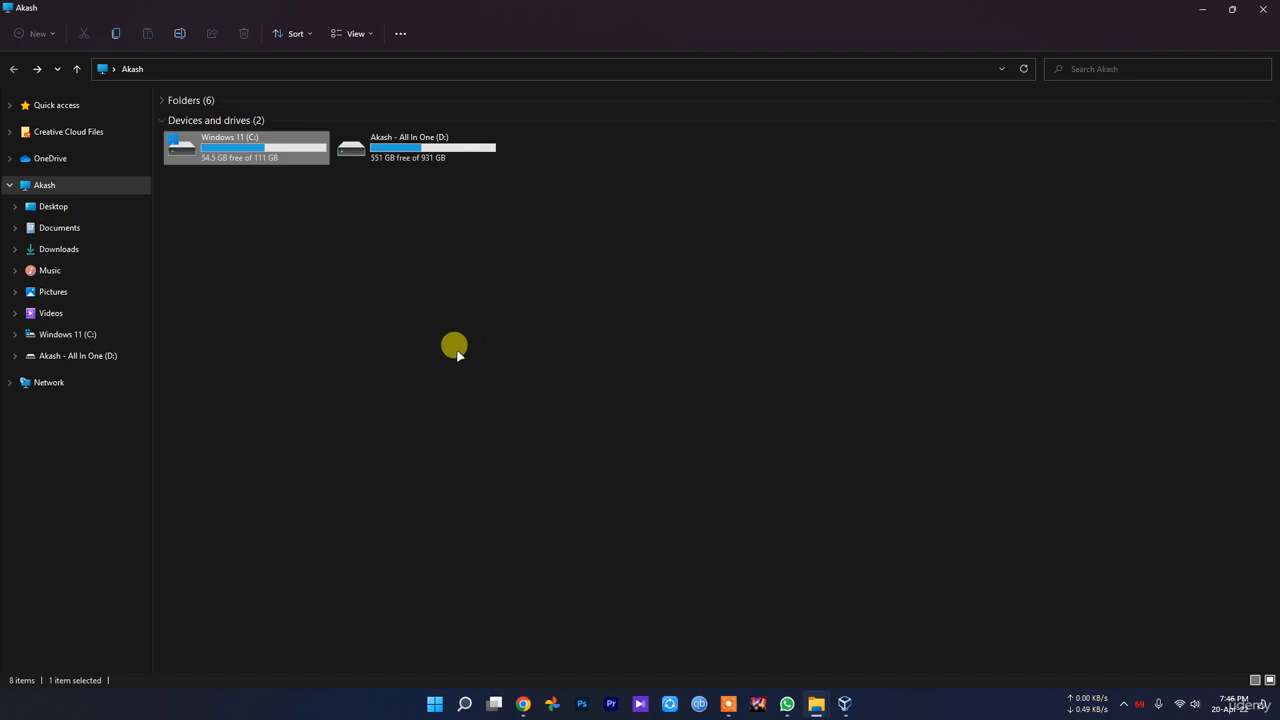
{"action": "double_click", "coordinate": [386, 140]}
{"action": "left_click", "coordinate": [1123, 703]}
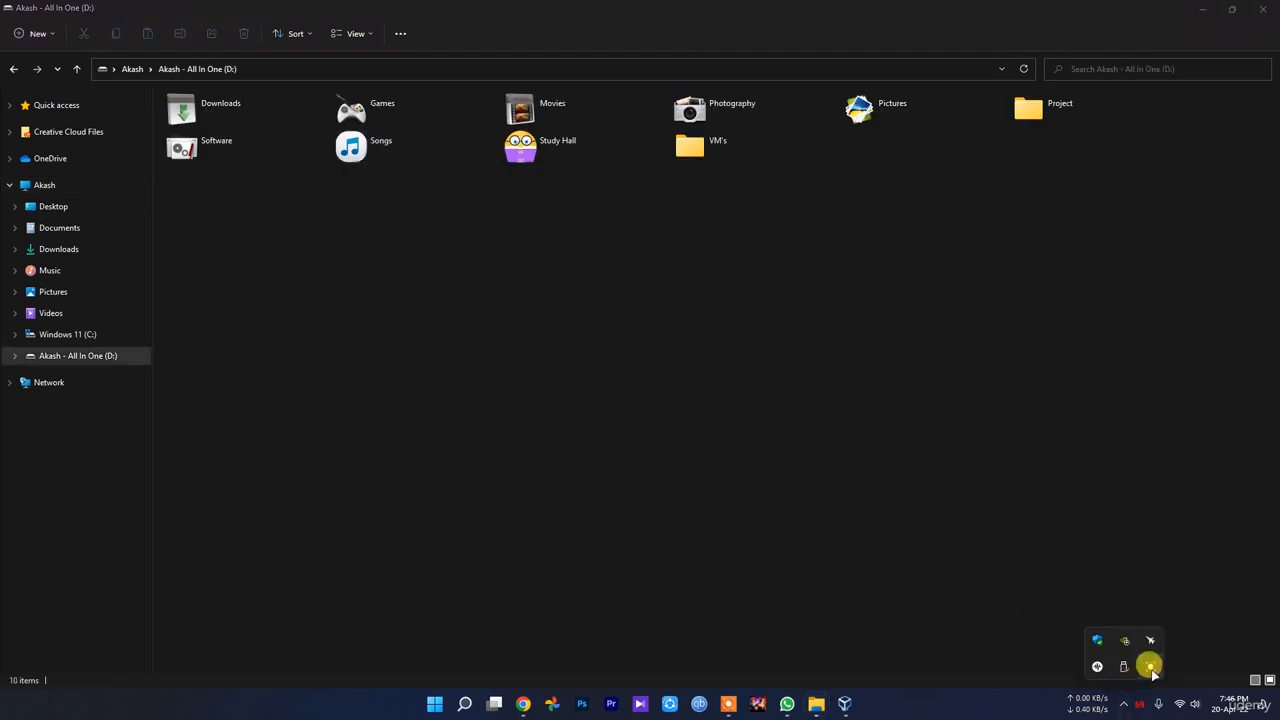
{"action": "left_click", "coordinate": [1146, 663]}
{"action": "left_click", "coordinate": [857, 684]}
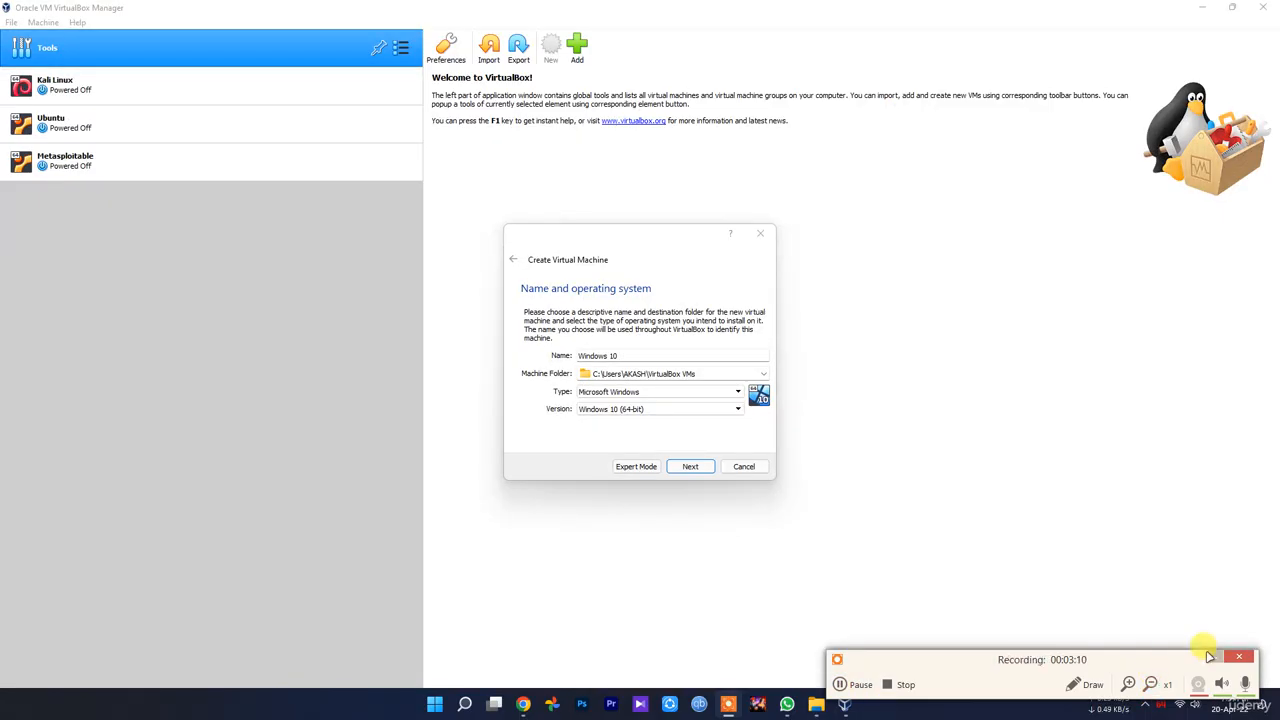
{"action": "left_click", "coordinate": [1210, 657]}
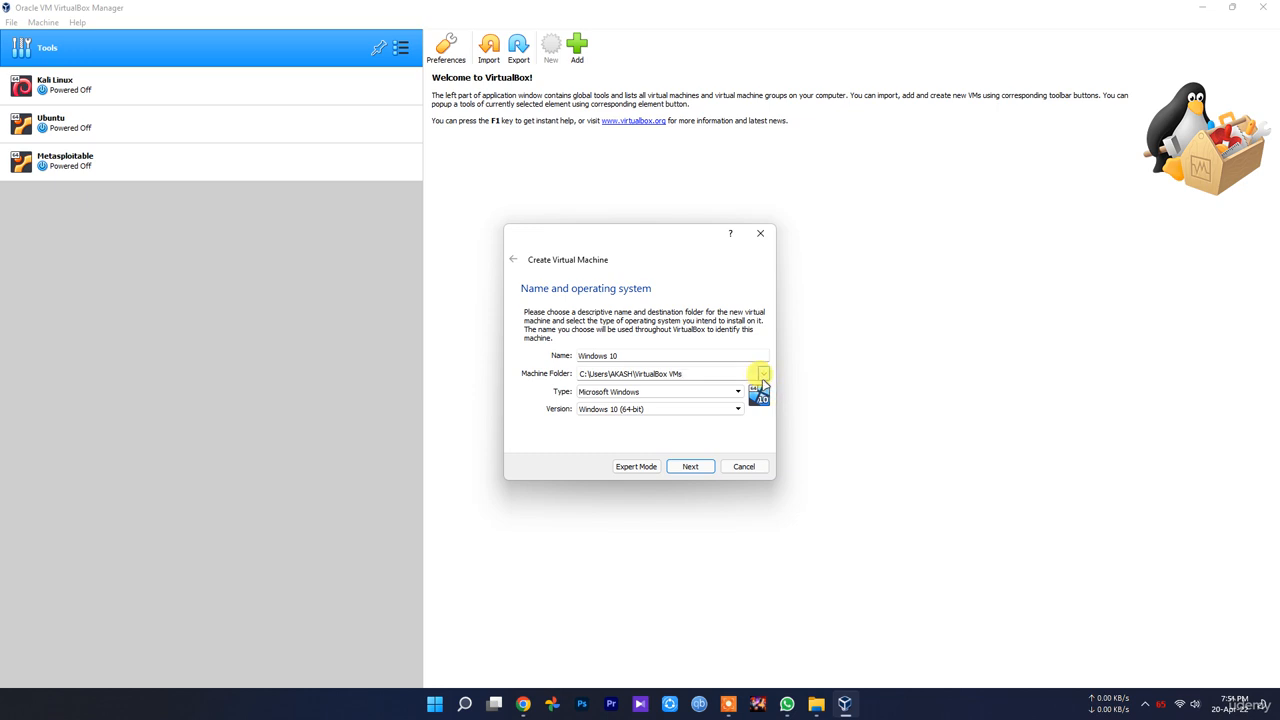
Set the new virtual machine's folder to VM's on the D: drive and continue to the memory size.
{"action": "left_click", "coordinate": [763, 375]}
{"action": "left_click", "coordinate": [686, 396]}
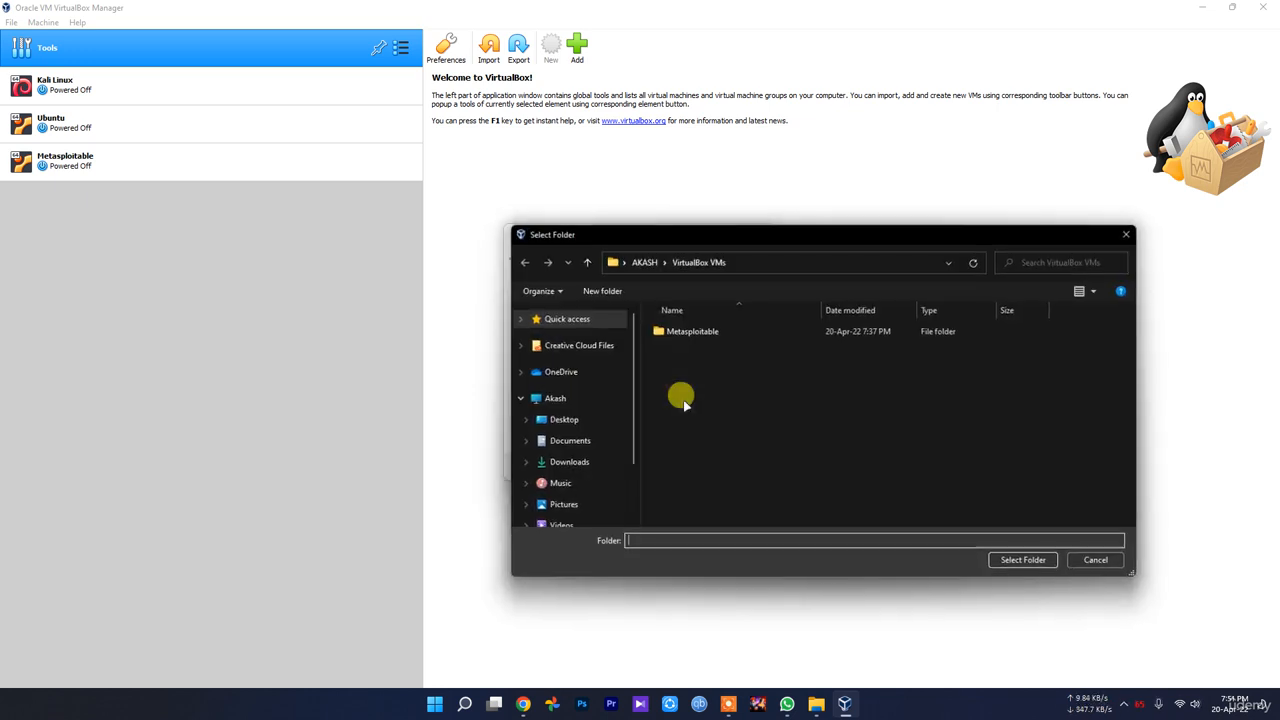
{"action": "scroll", "coordinate": [567, 508], "scroll_direction": "down", "scroll_amount": 2}
{"action": "left_click", "coordinate": [600, 489]}
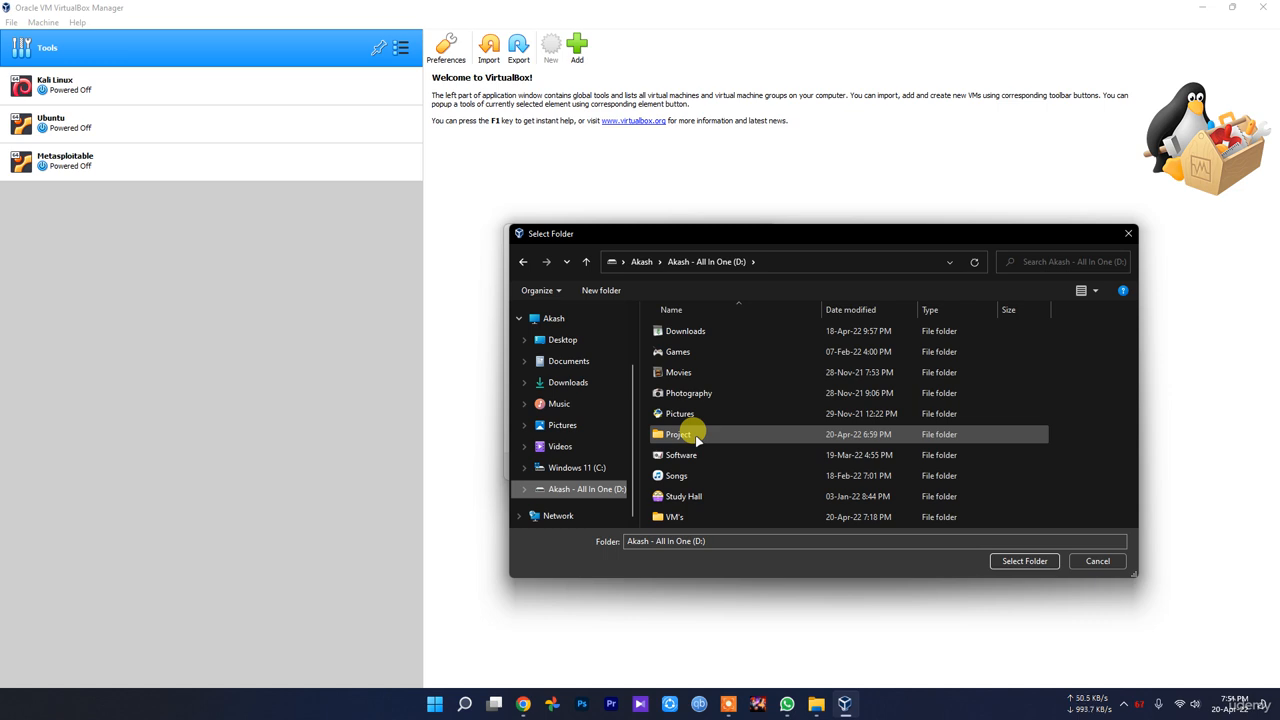
{"action": "double_click", "coordinate": [700, 516]}
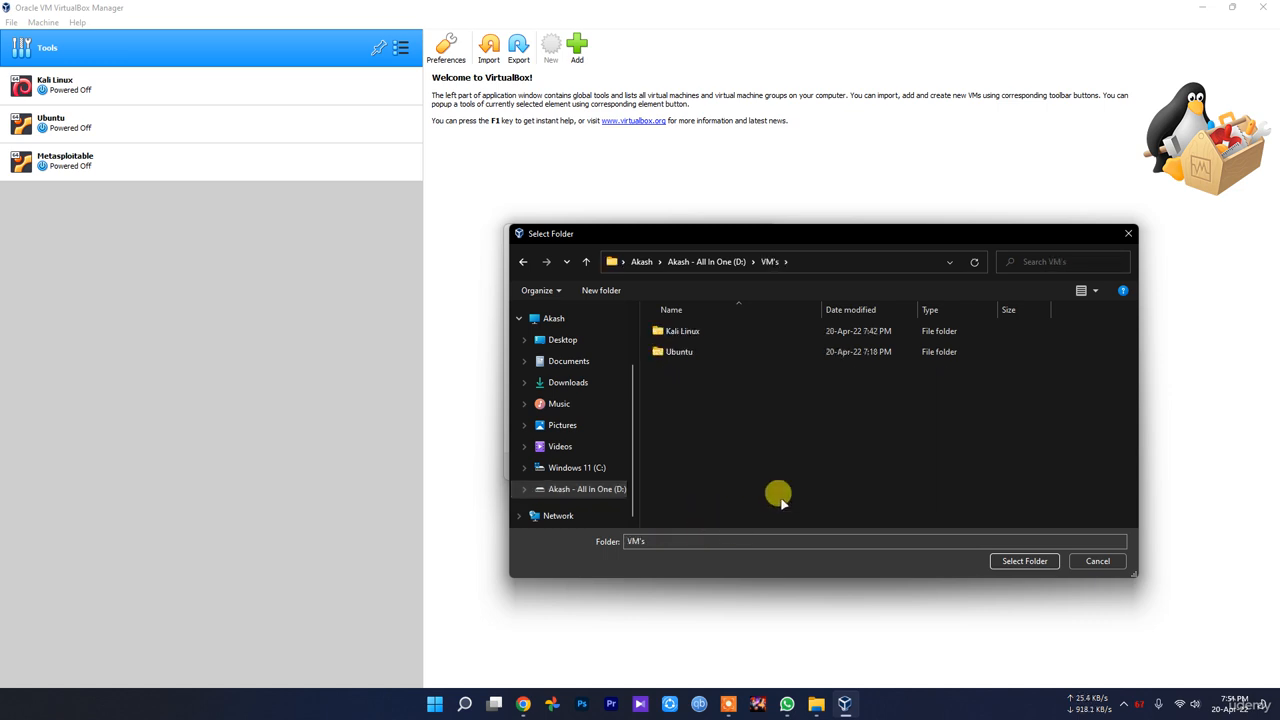
{"action": "left_click", "coordinate": [1034, 562]}
{"action": "left_click", "coordinate": [699, 467]}
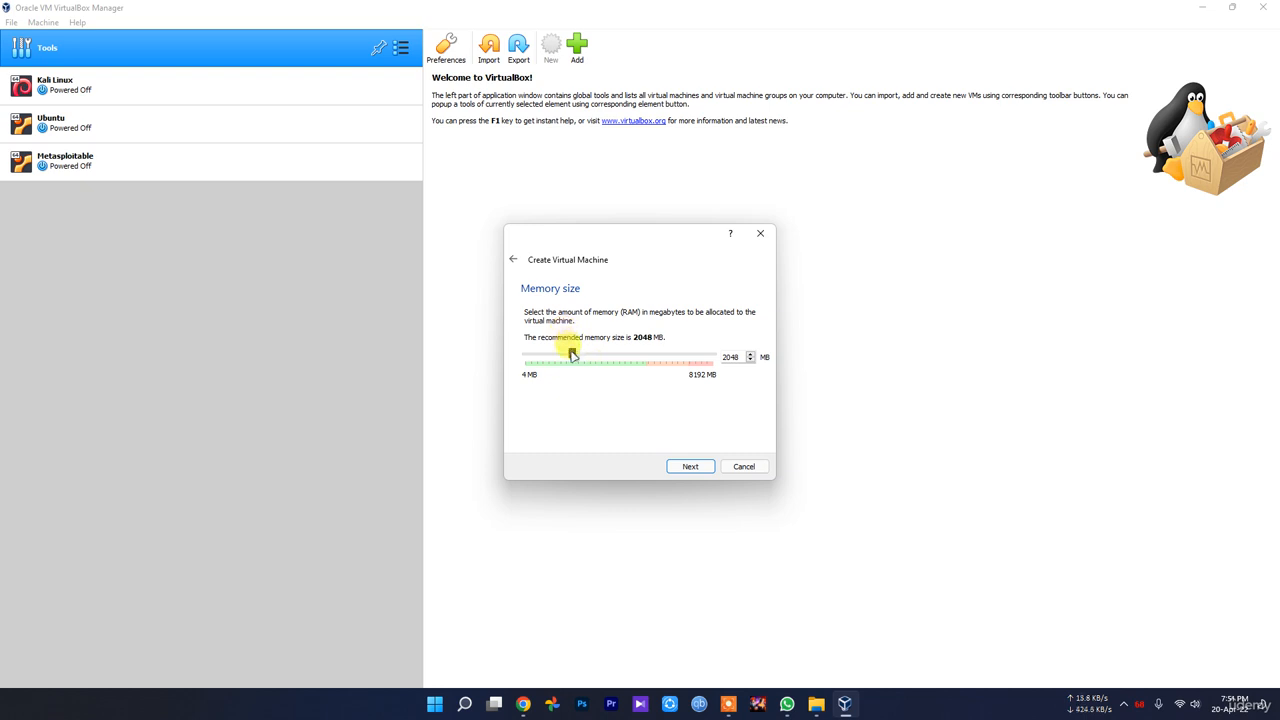
Set the virtual machine's memory size to 2048 MB and continue to the hard disk options.
{"action": "left_click_drag", "start_coordinate": [573, 354], "coordinate": [629, 363]}
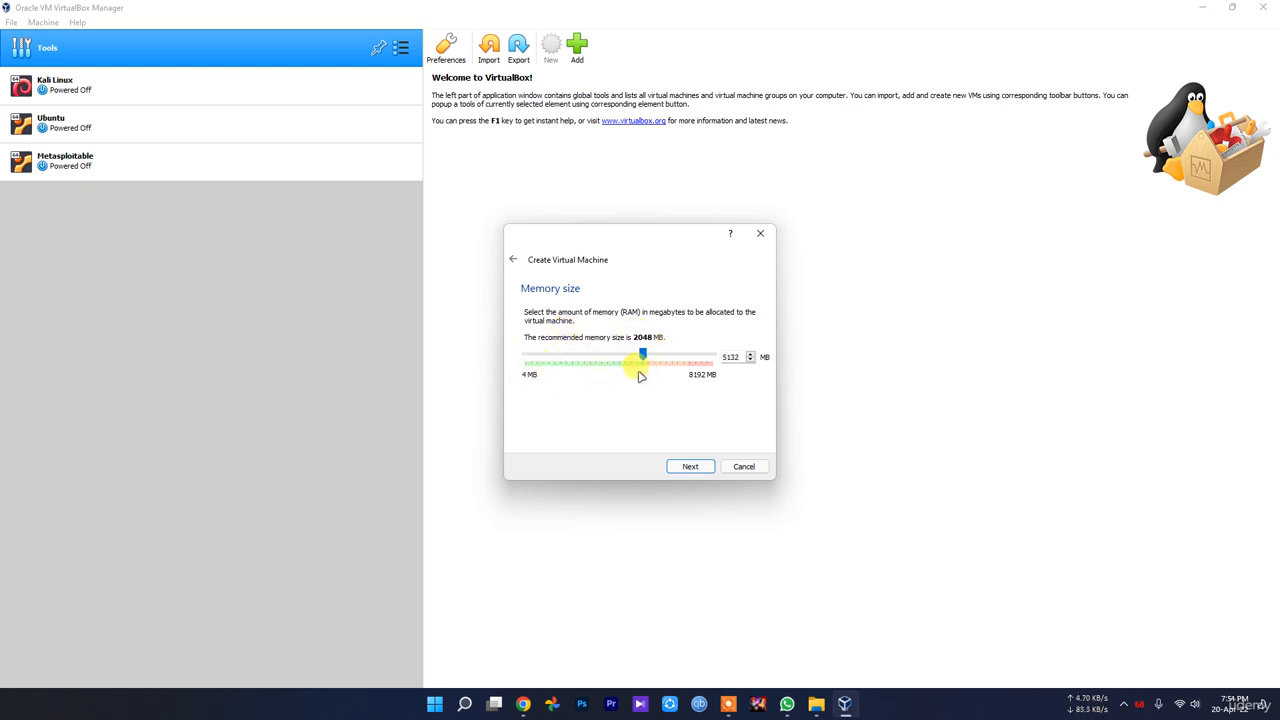
{"action": "left_click_drag", "start_coordinate": [643, 355], "coordinate": [577, 355]}
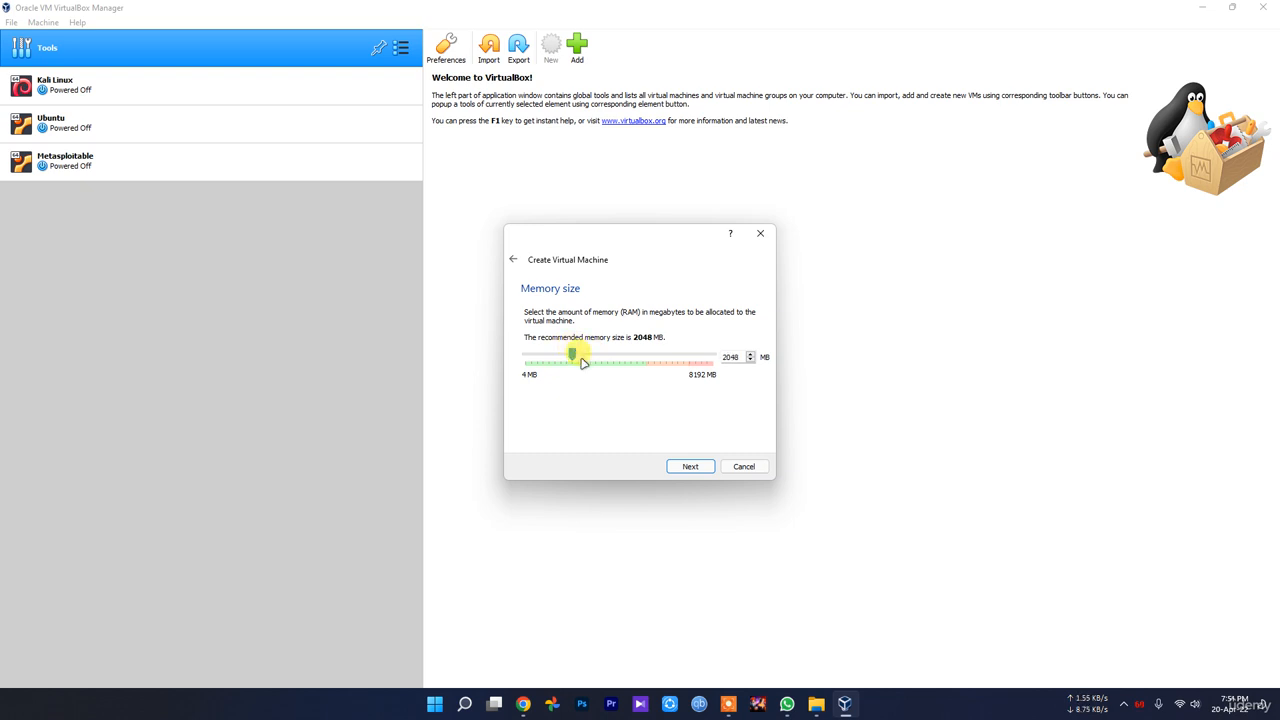
{"action": "left_click", "coordinate": [690, 466]}
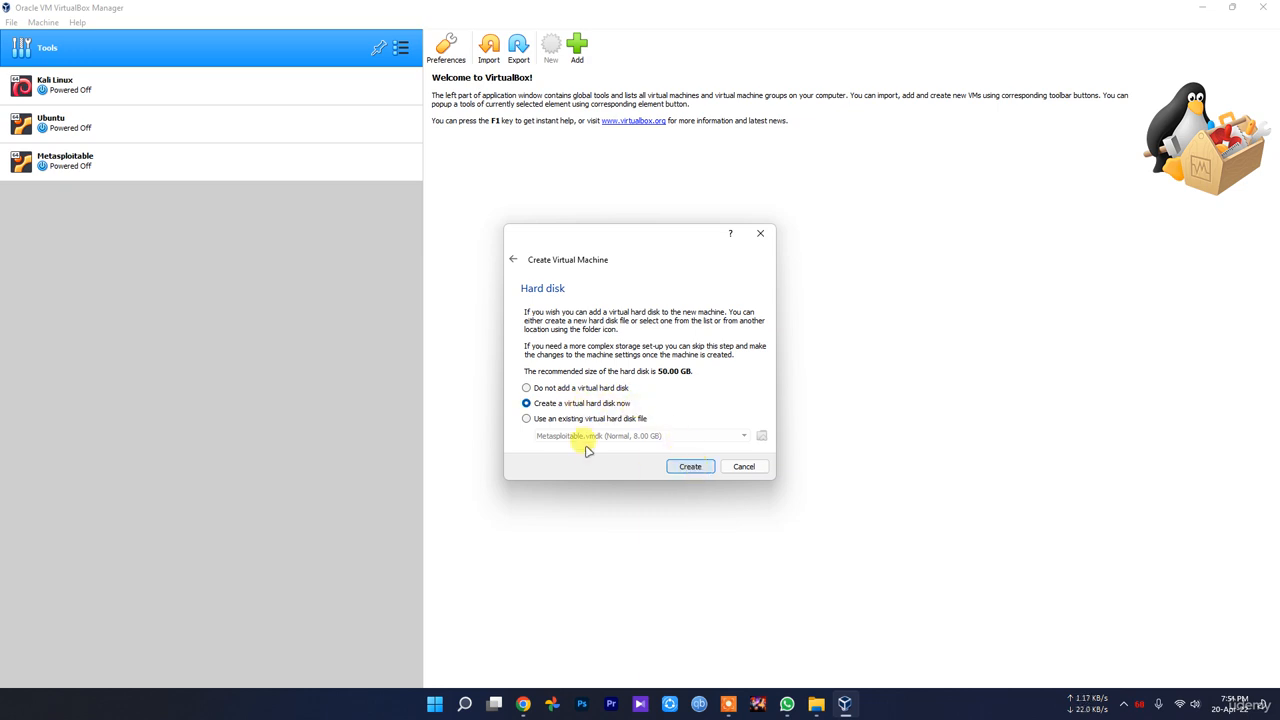
Switch to File Explorer and examine the general, security and details properties of the MSEdge - Win10 file.
{"action": "left_click", "coordinate": [818, 701]}
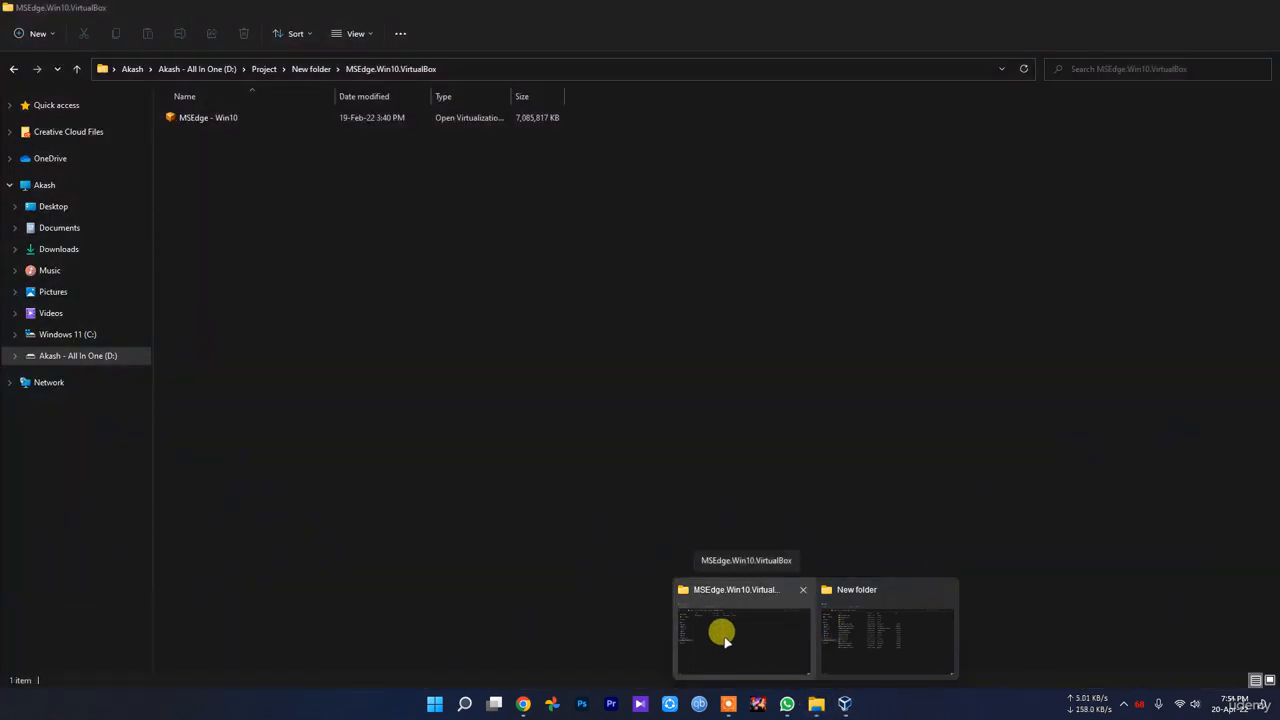
{"action": "left_click", "coordinate": [726, 641]}
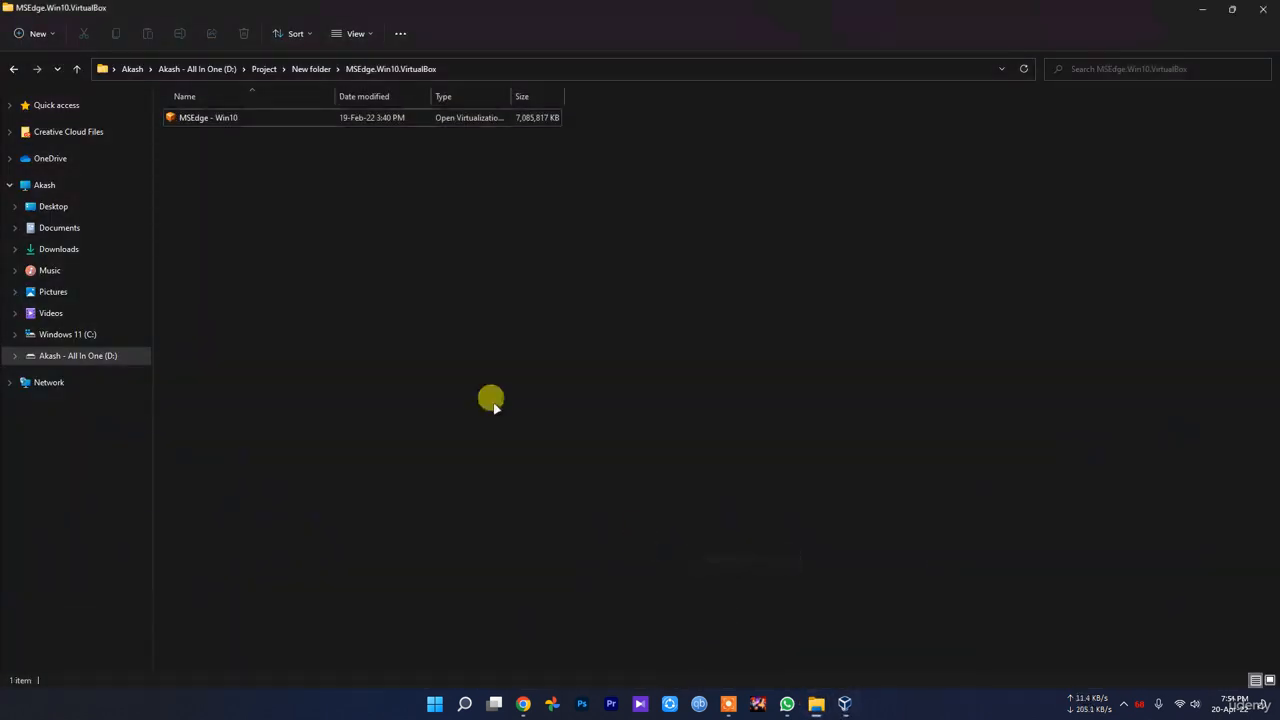
{"action": "right_click", "coordinate": [240, 118]}
{"action": "left_click", "coordinate": [303, 247]}
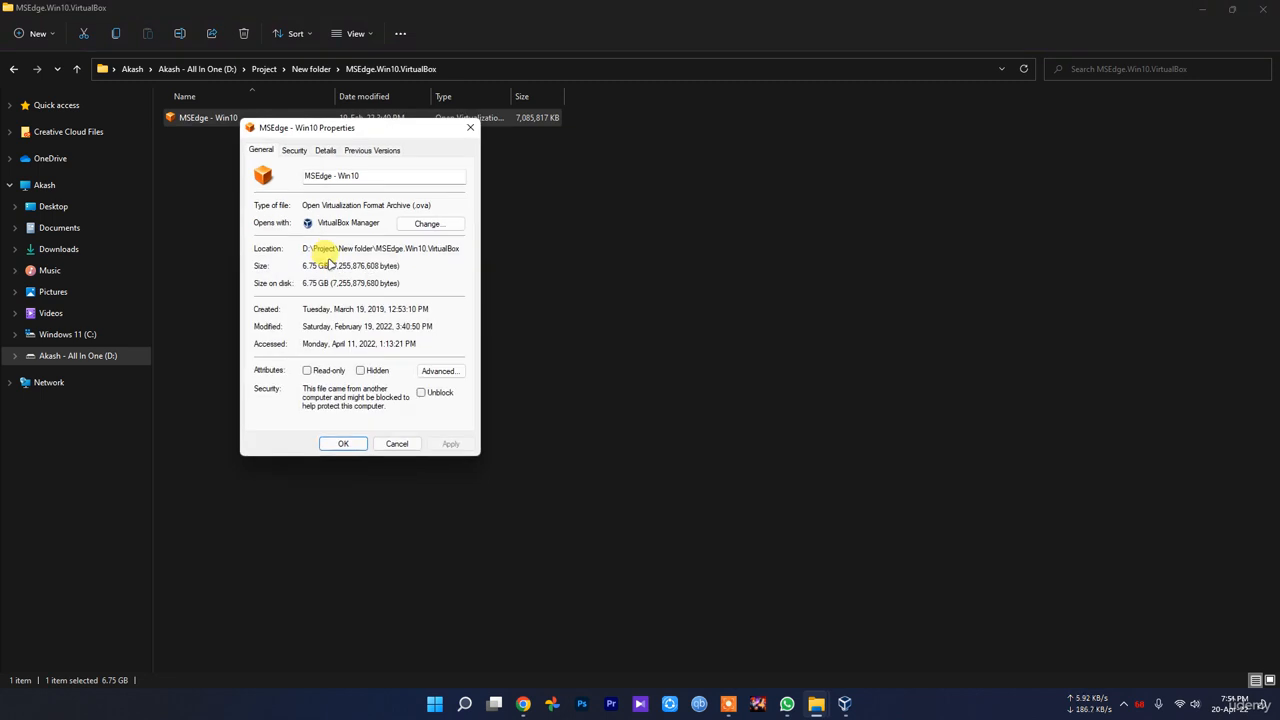
{"action": "left_click", "coordinate": [294, 150]}
{"action": "left_click", "coordinate": [264, 150]}
{"action": "left_click", "coordinate": [325, 150]}
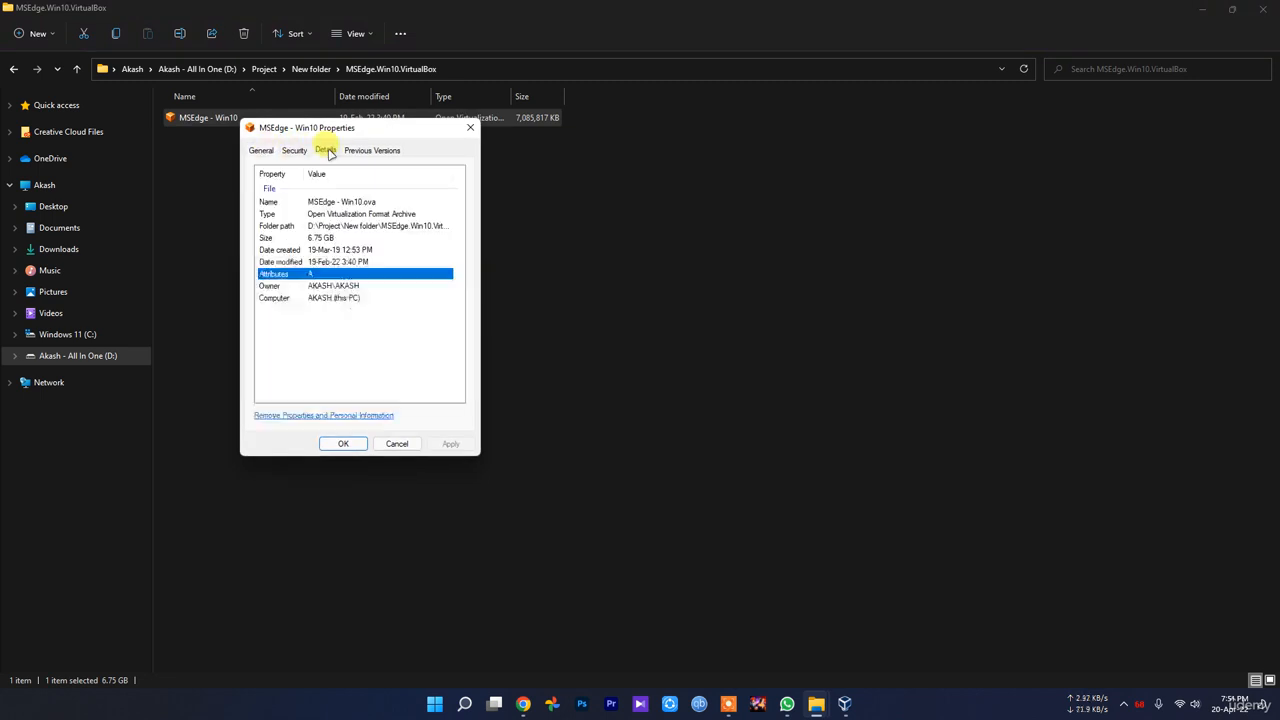
{"action": "left_click", "coordinate": [400, 443]}
Switch back to VirtualBox and choose a new VDI virtual hard disk with dynamically allocated storage.
{"action": "left_click", "coordinate": [844, 704]}
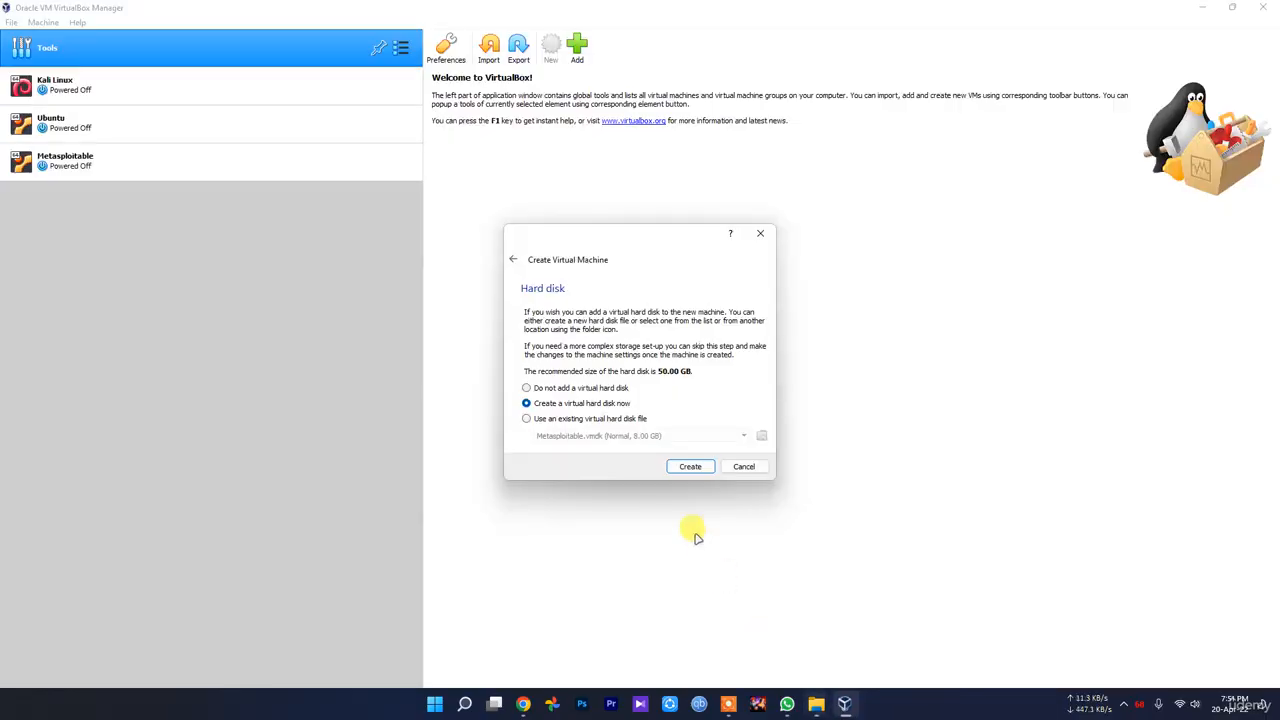
{"action": "left_click", "coordinate": [691, 467]}
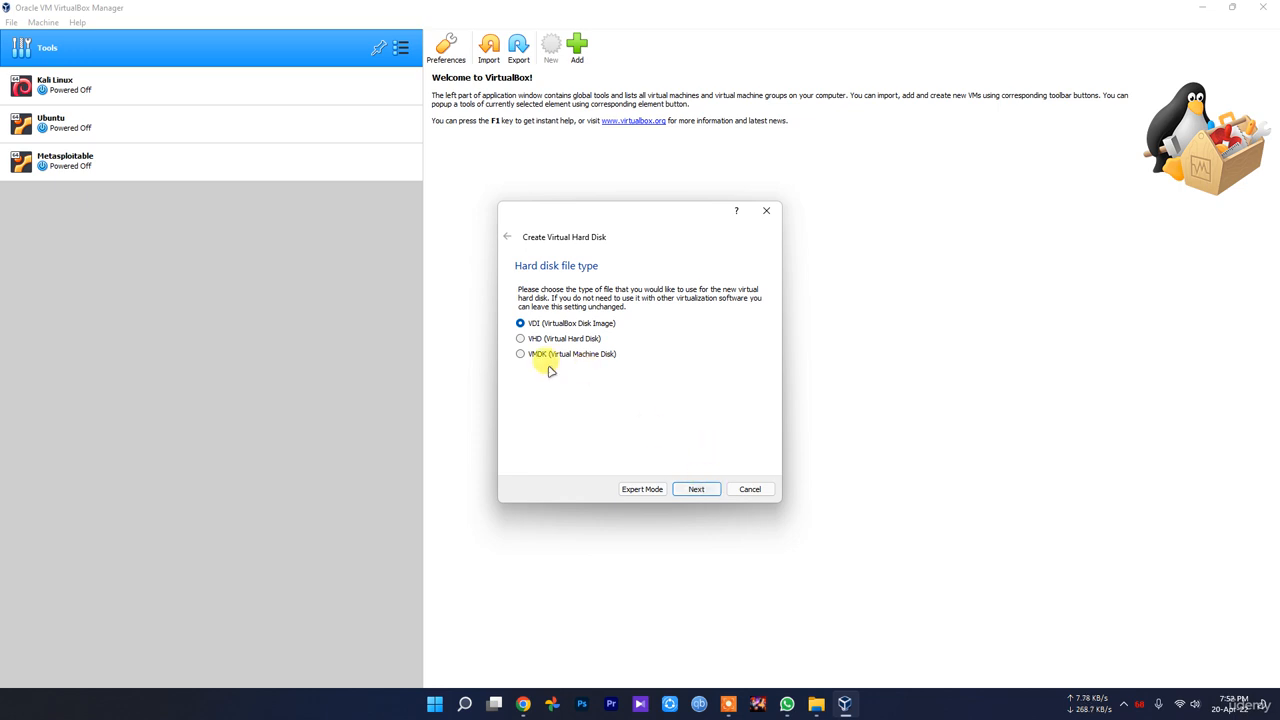
{"action": "left_click", "coordinate": [706, 489]}
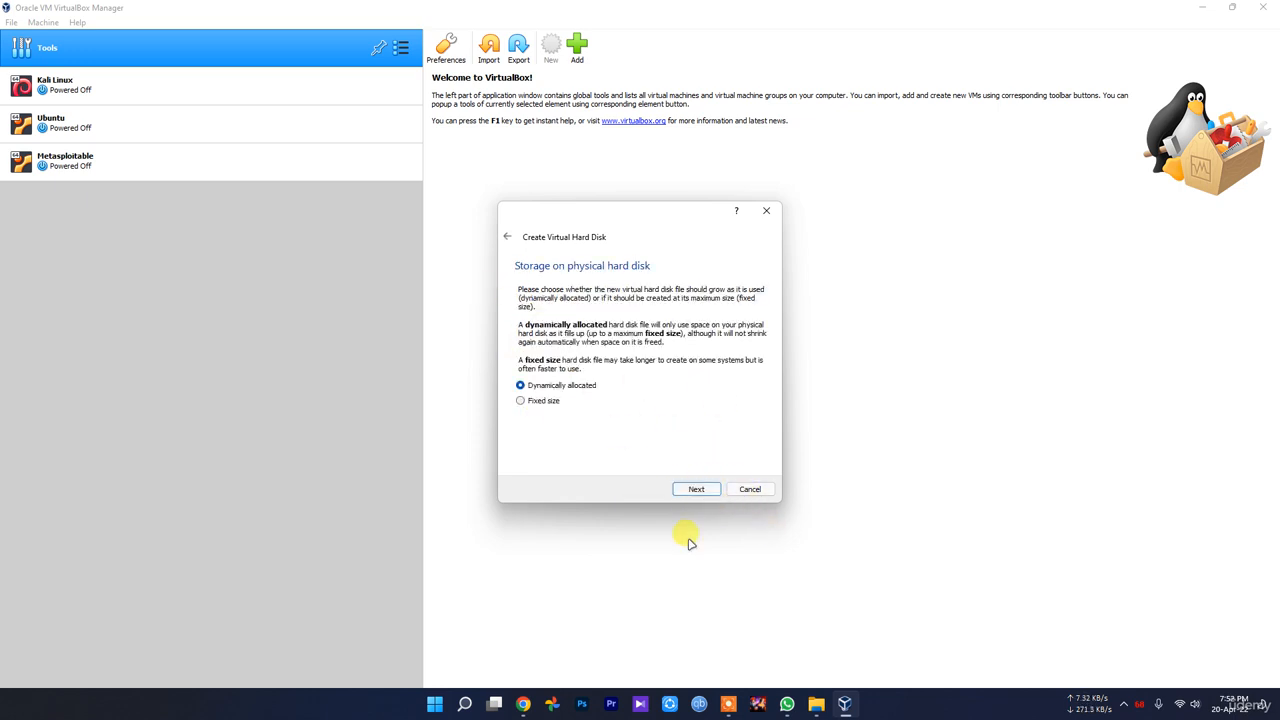
{"action": "left_click", "coordinate": [700, 490]}
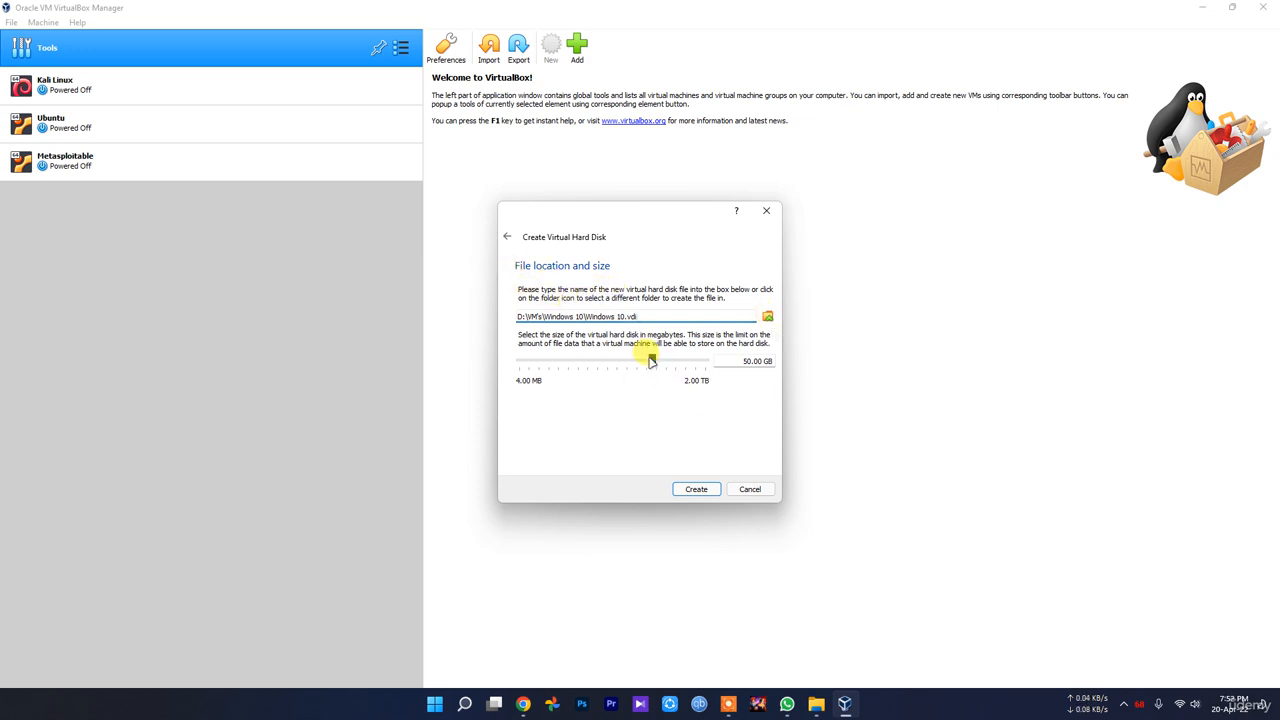
Set the virtual hard disk size to about 45.30 GB and create the Windows 10 virtual machine.
{"action": "left_click_drag", "start_coordinate": [649, 362], "coordinate": [646, 366]}
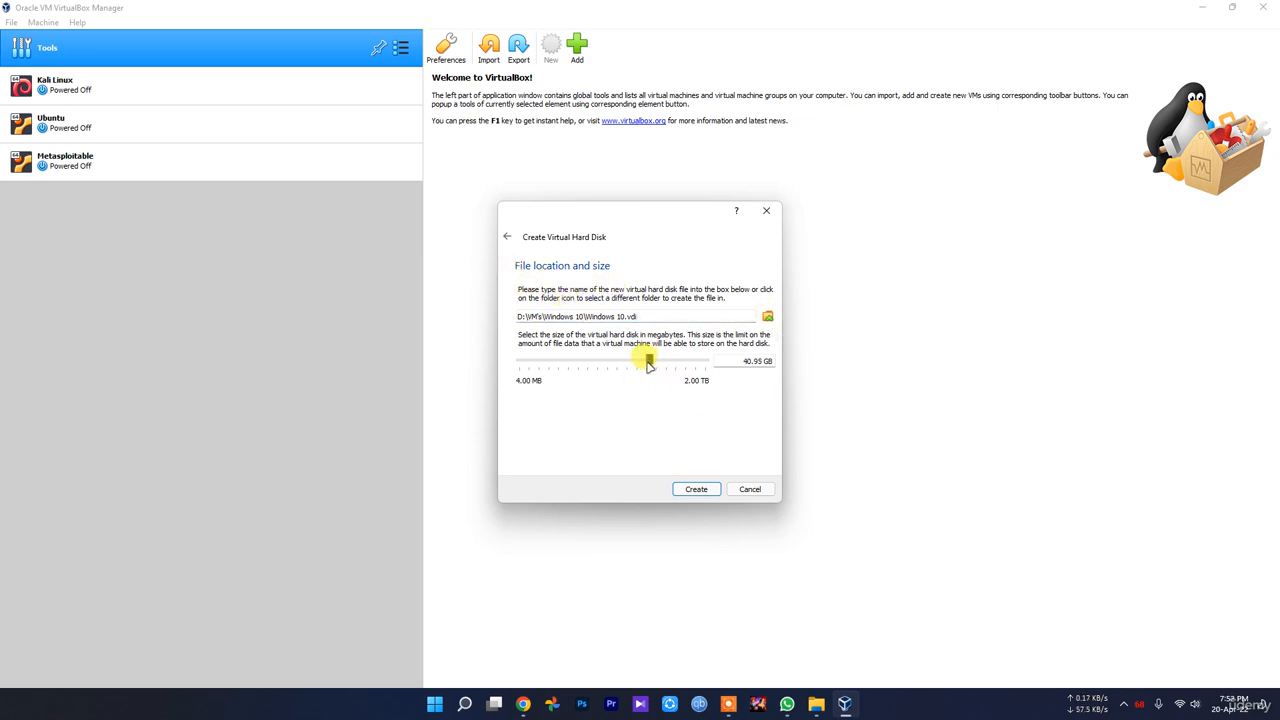
{"action": "mouse_move", "coordinate": [645, 371]}
{"action": "left_click", "coordinate": [697, 489]}
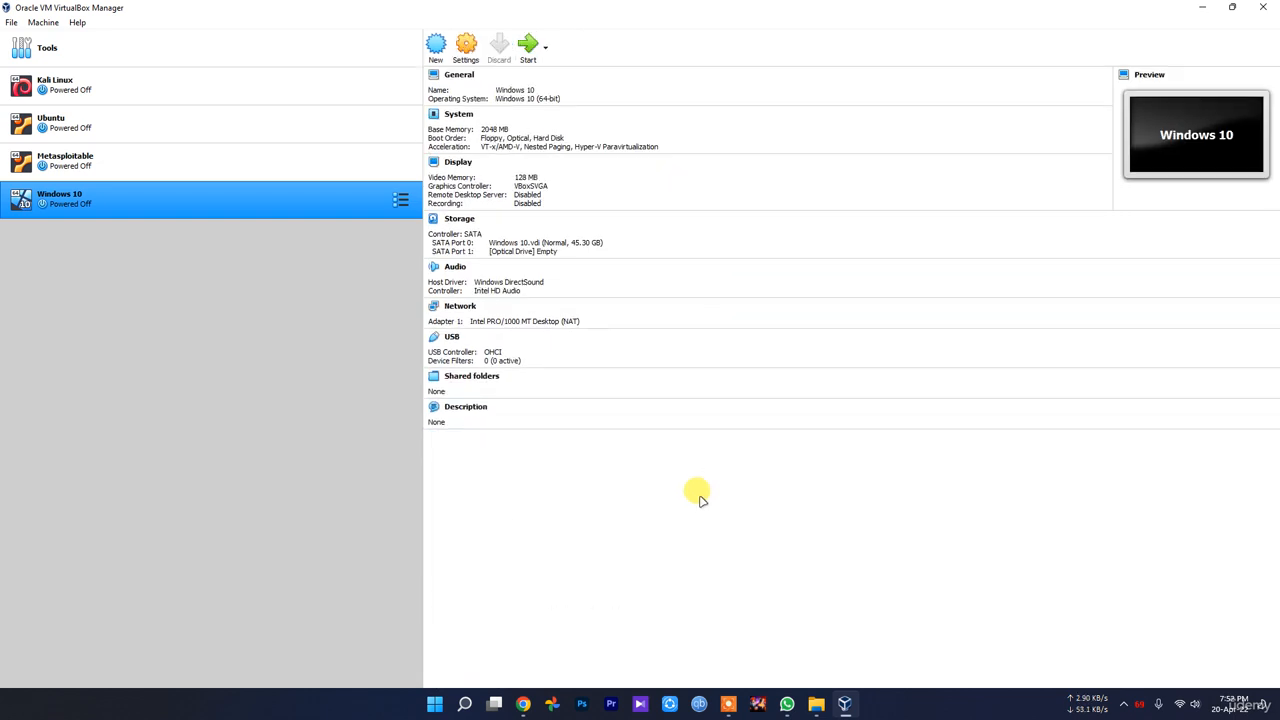
Open the Windows 10 machine's settings and set both Shared Clipboard and Drag'n'Drop to Bidirectional.
{"action": "left_click", "coordinate": [467, 60]}
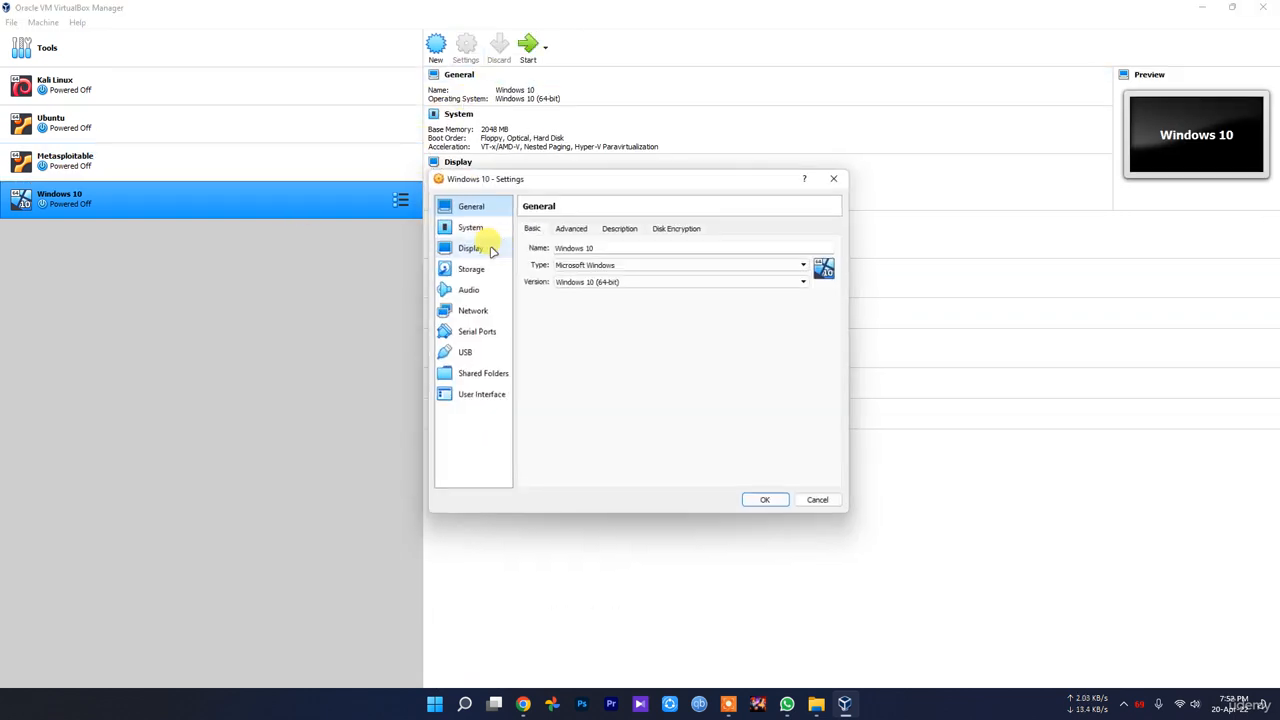
{"action": "left_click", "coordinate": [572, 228]}
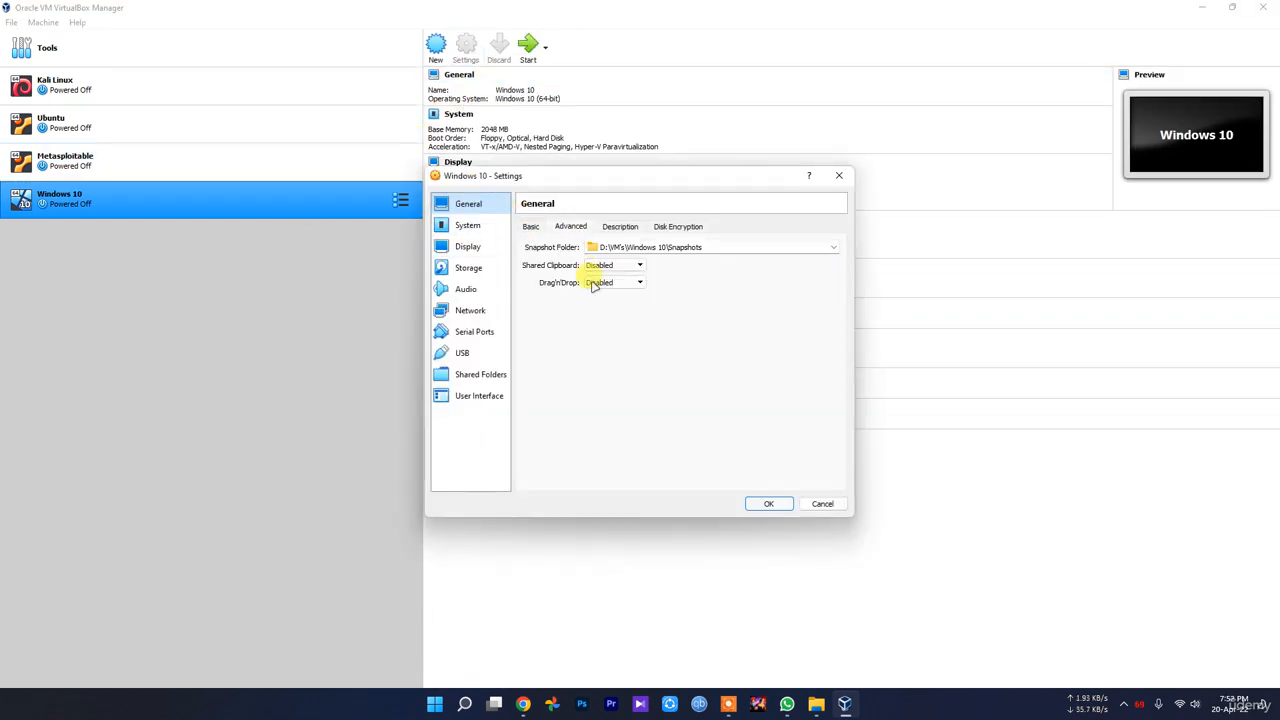
{"action": "left_click", "coordinate": [617, 266]}
{"action": "left_click", "coordinate": [612, 301]}
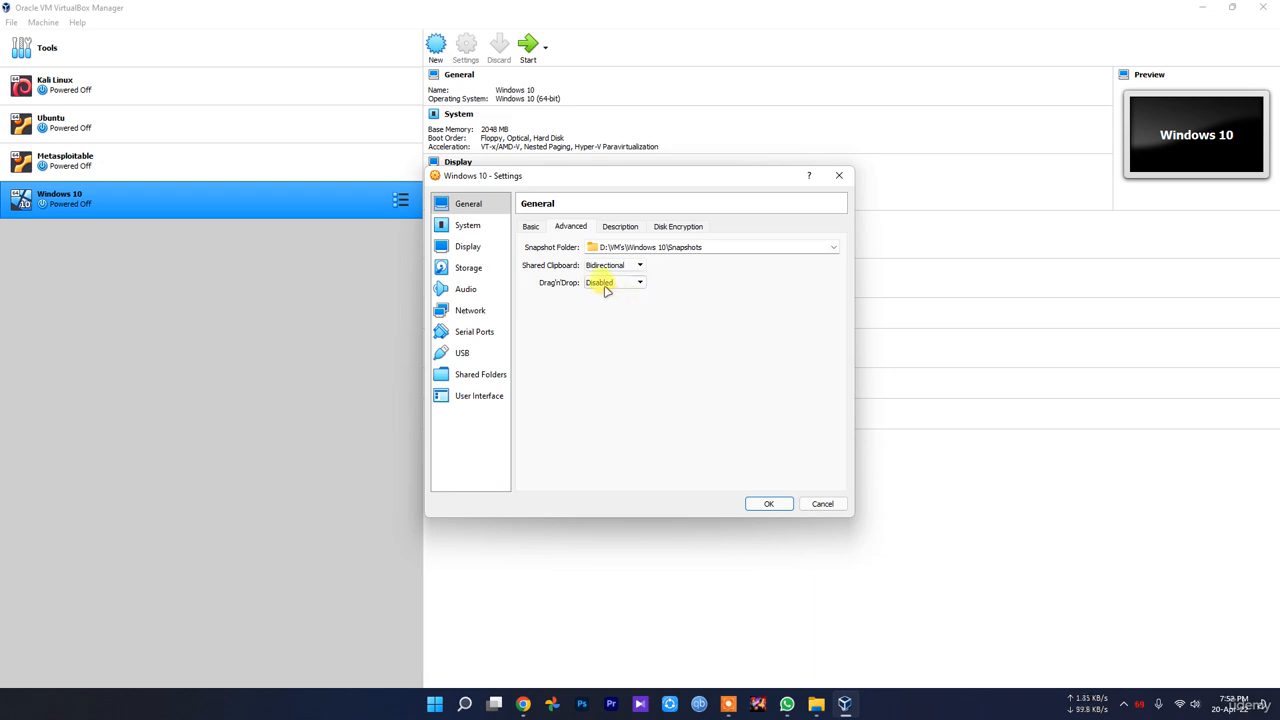
{"action": "left_click", "coordinate": [607, 283]}
{"action": "left_click", "coordinate": [610, 319]}
{"action": "left_click", "coordinate": [603, 284]}
Look through the machine's Description and Disk Encryption settings and open its System motherboard settings.
{"action": "left_click", "coordinate": [608, 228]}
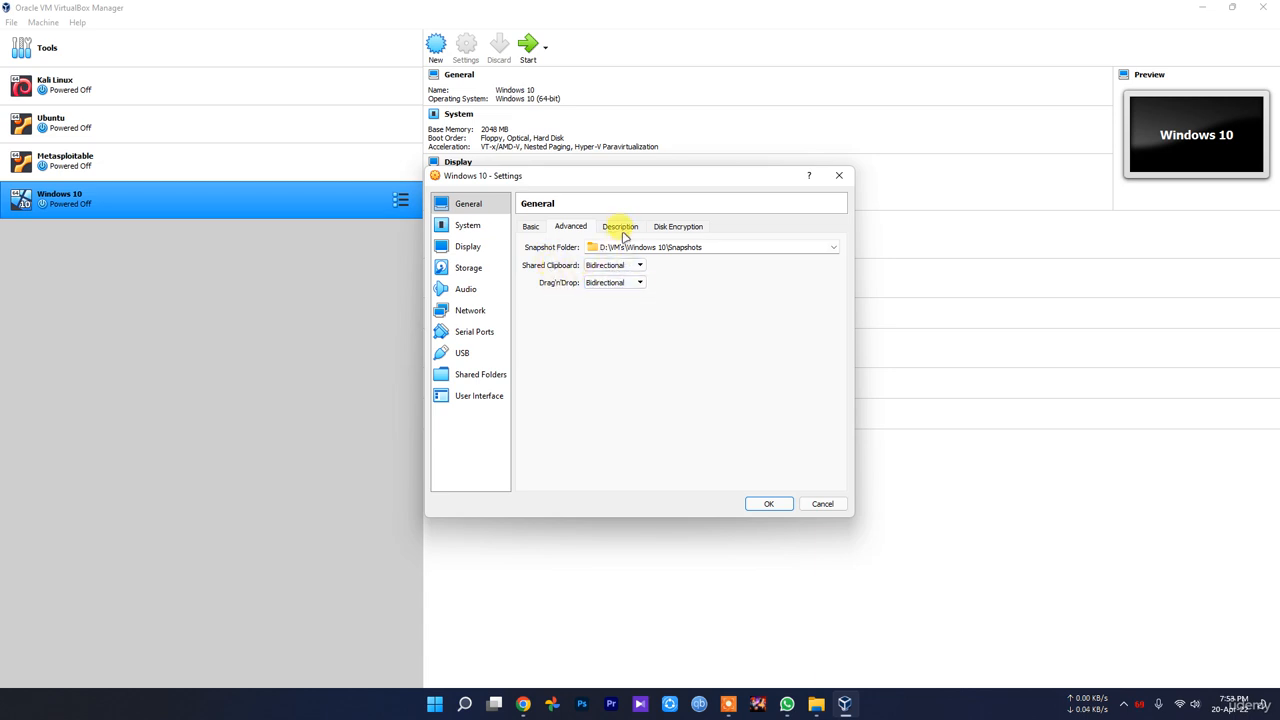
{"action": "left_click", "coordinate": [614, 228]}
{"action": "left_click", "coordinate": [700, 227]}
{"action": "left_click", "coordinate": [468, 225]}
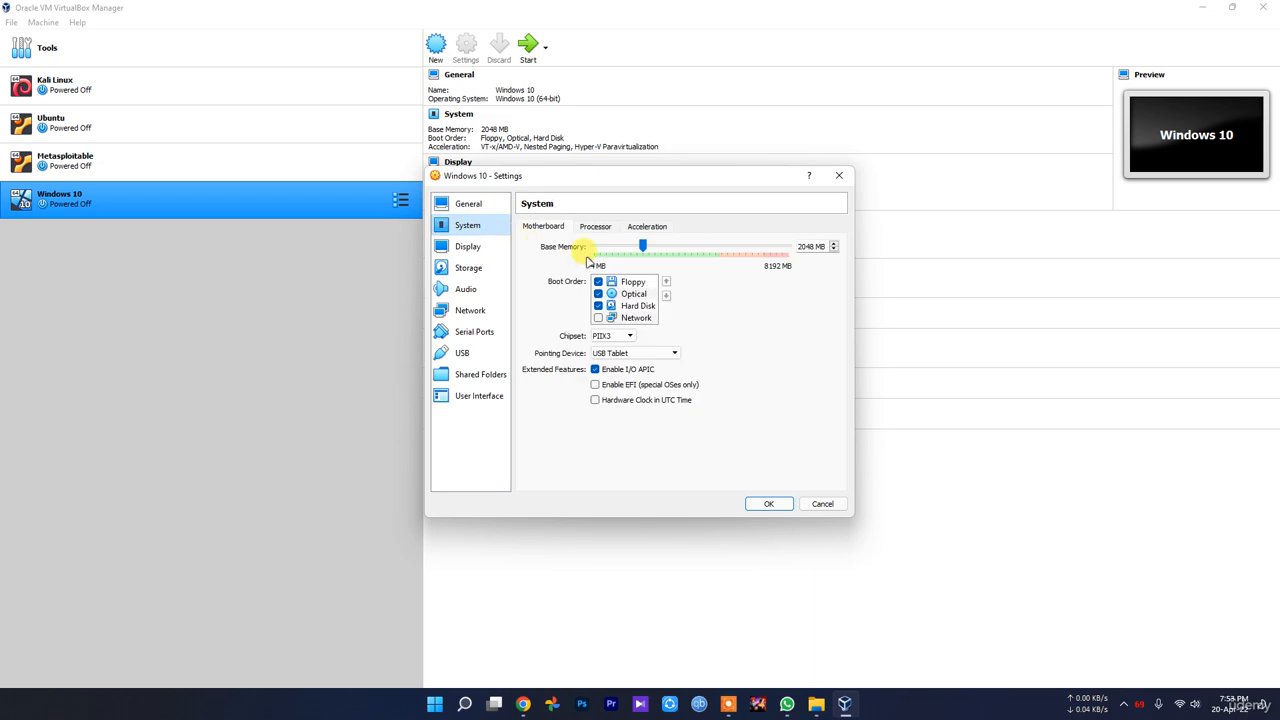
Set the machine's processor count to 2 and go through its Display settings to the Storage settings.
{"action": "left_click", "coordinate": [595, 228]}
{"action": "left_click_drag", "start_coordinate": [594, 246], "coordinate": [612, 246]}
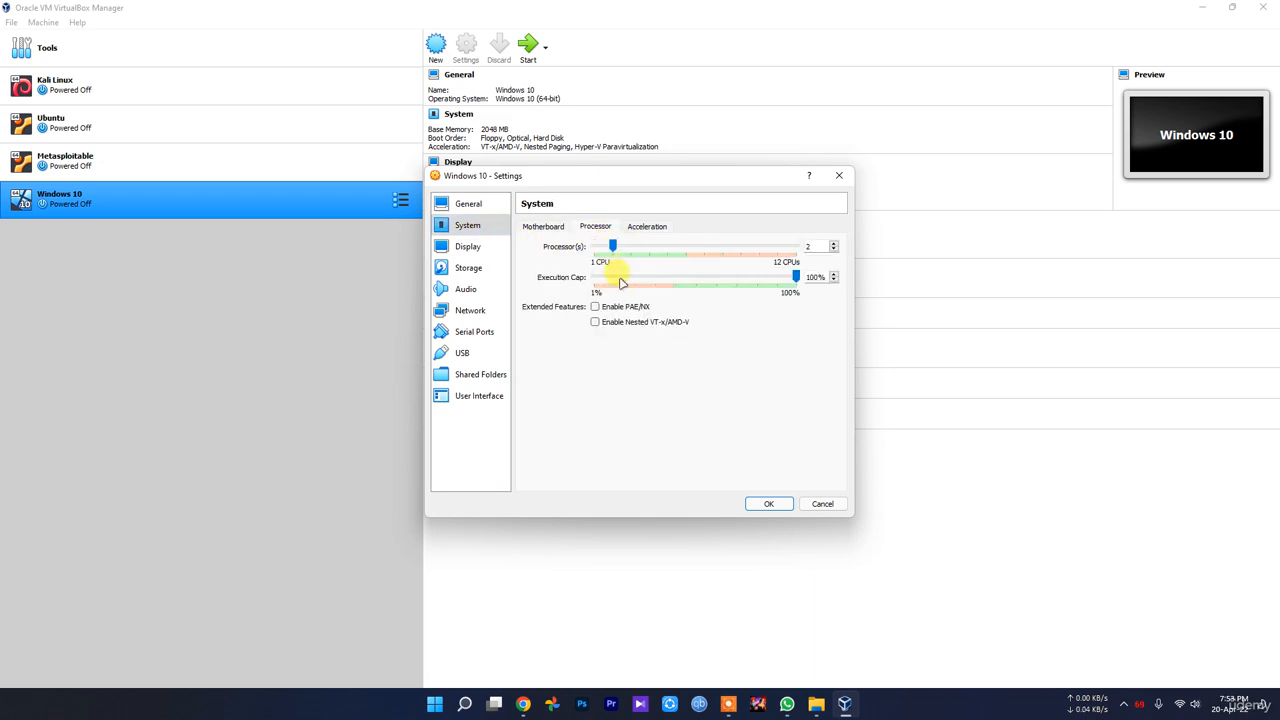
{"action": "left_click", "coordinate": [472, 246]}
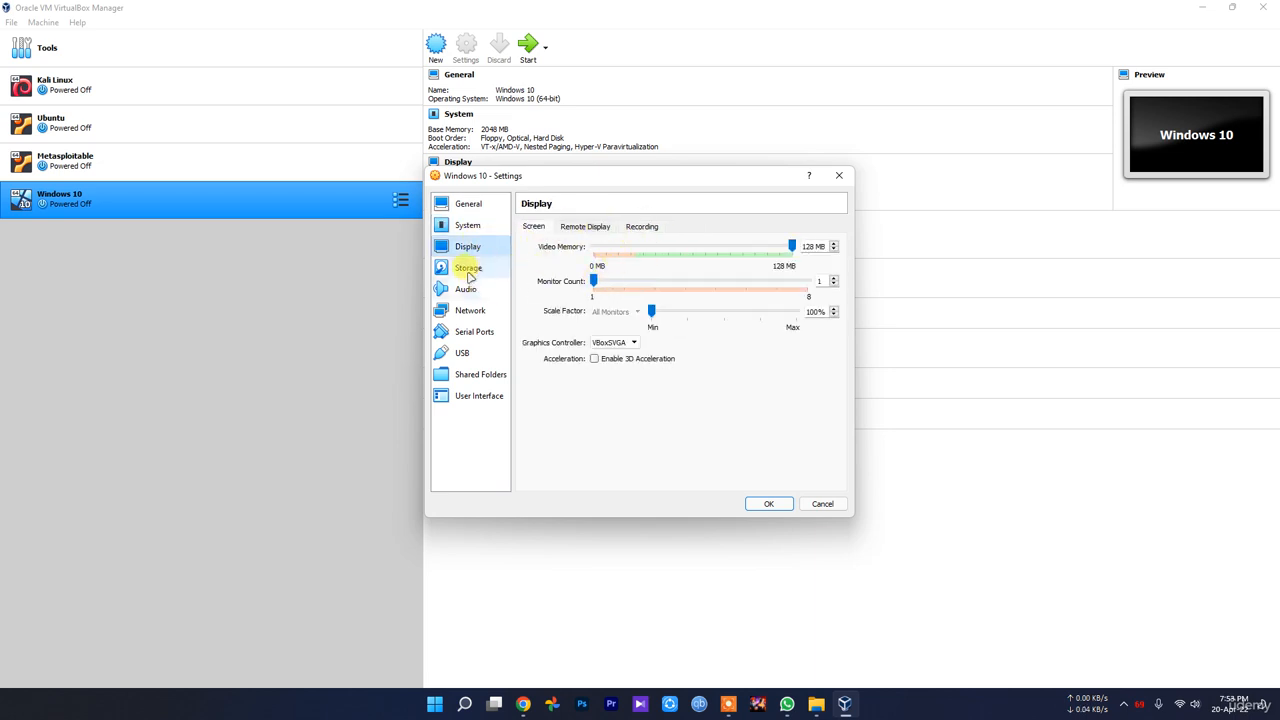
{"action": "left_click", "coordinate": [468, 268]}
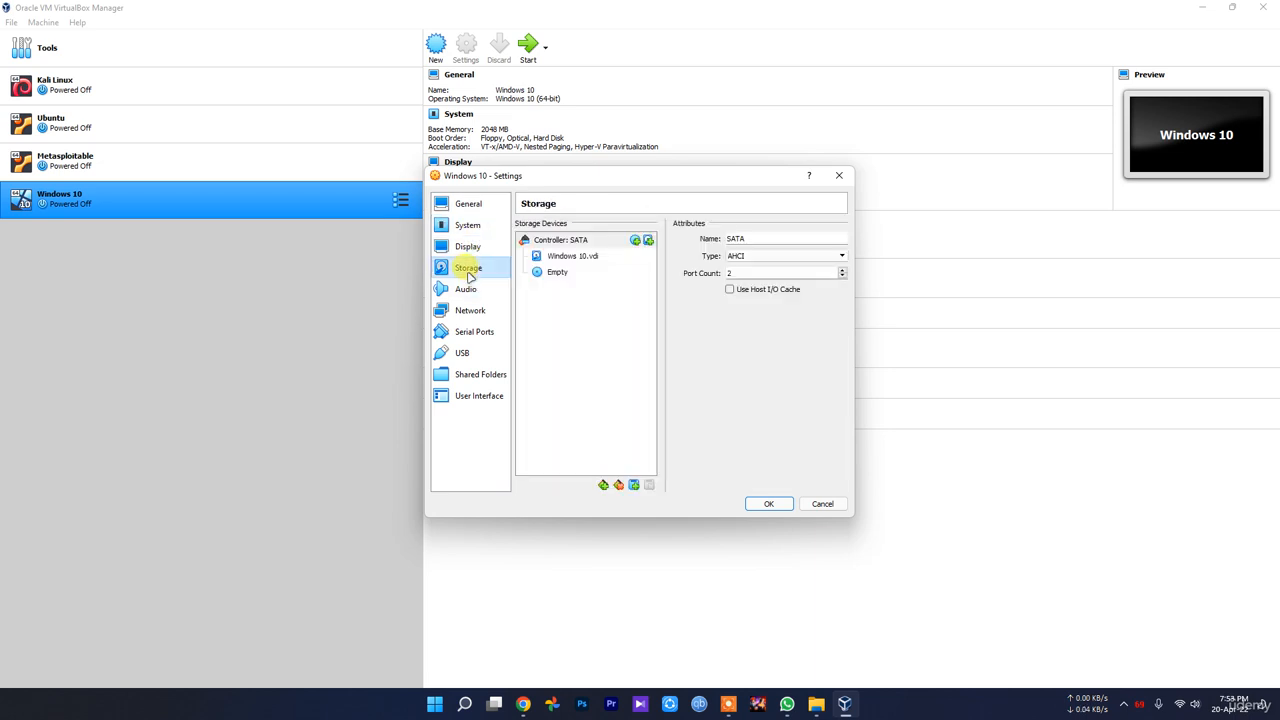
Try to choose a disk file for the empty optical drive from the MSEdge.Win10.VirtualBox folder.
{"action": "left_click", "coordinate": [565, 273]}
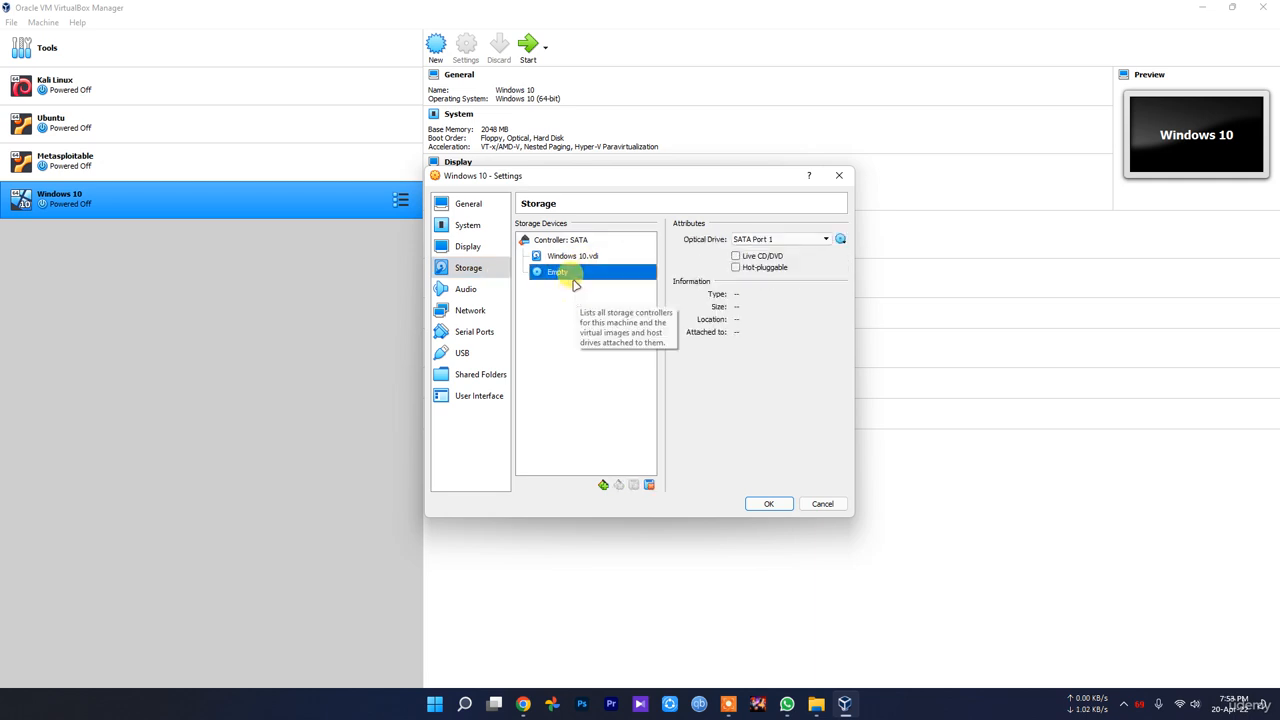
{"action": "left_click", "coordinate": [840, 242]}
{"action": "left_click", "coordinate": [868, 268]}
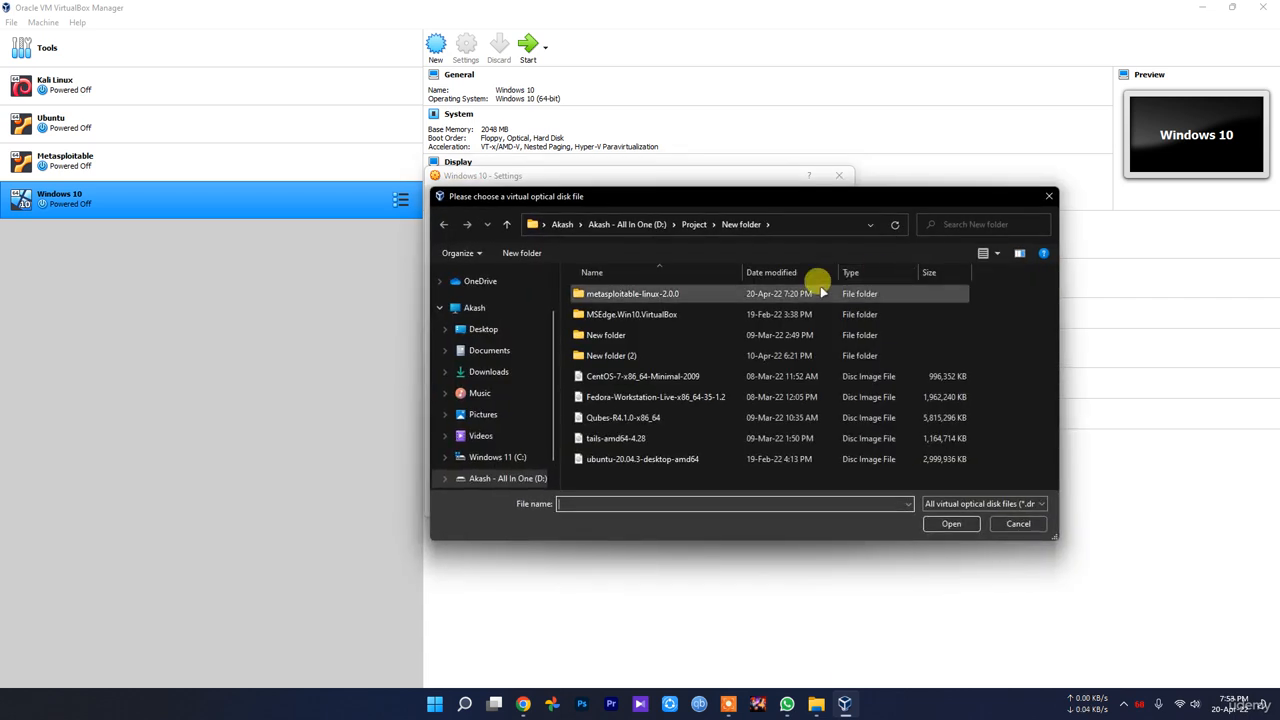
{"action": "double_click", "coordinate": [650, 314]}
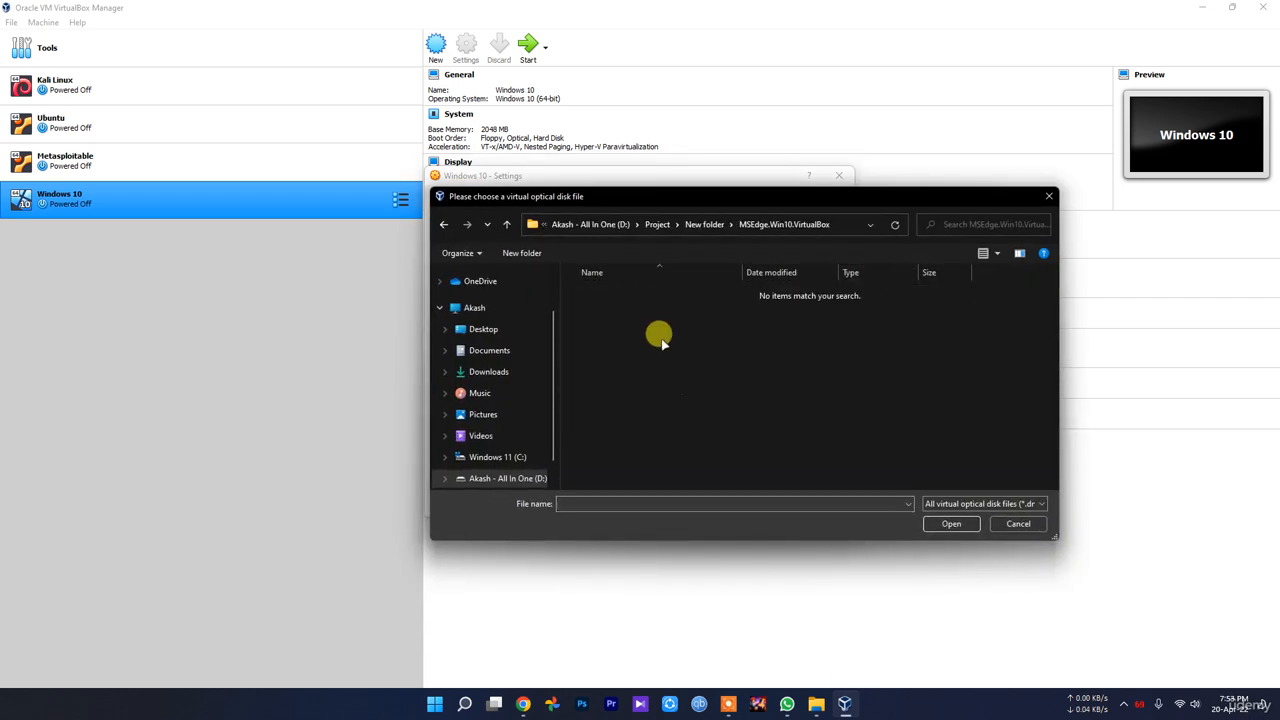
{"action": "key", "text": "alt+Left"}
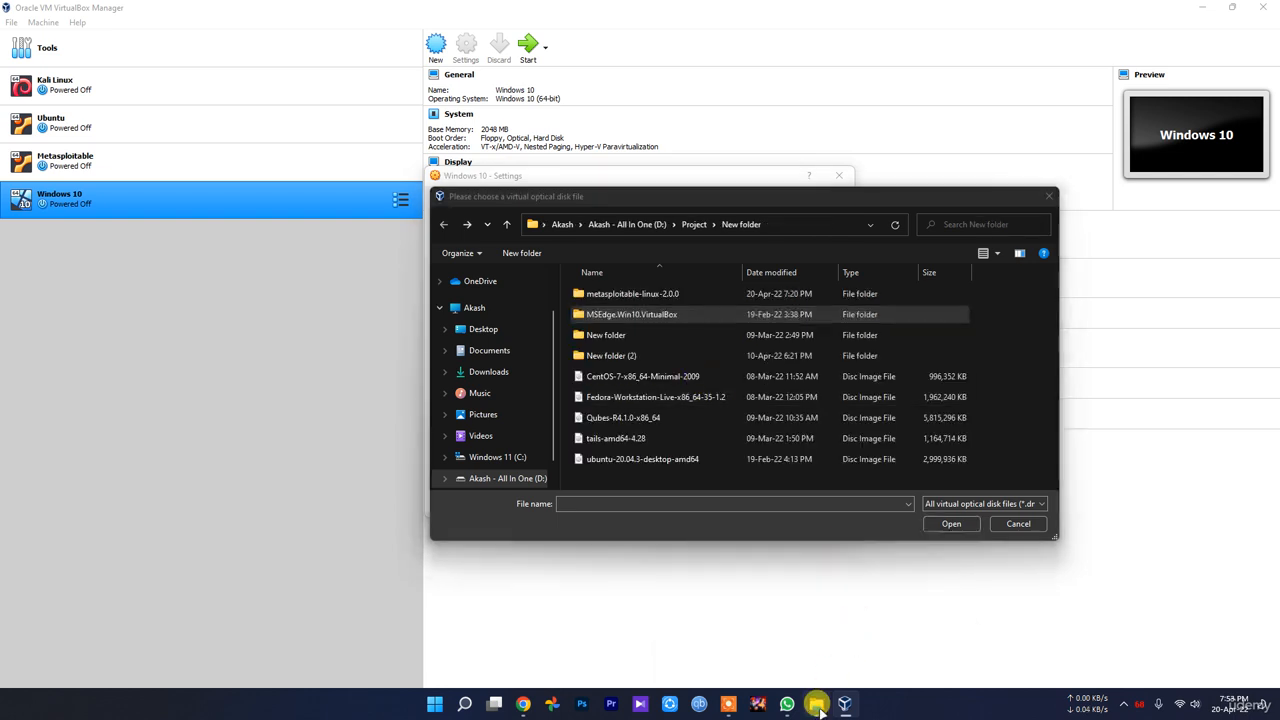
Check the MSEdge.Win10.VirtualBox folder and its parent in File Explorer, and return to VirtualBox to cancel the optical disk selection.
{"action": "mouse_move", "coordinate": [816, 704]}
{"action": "left_click", "coordinate": [766, 654]}
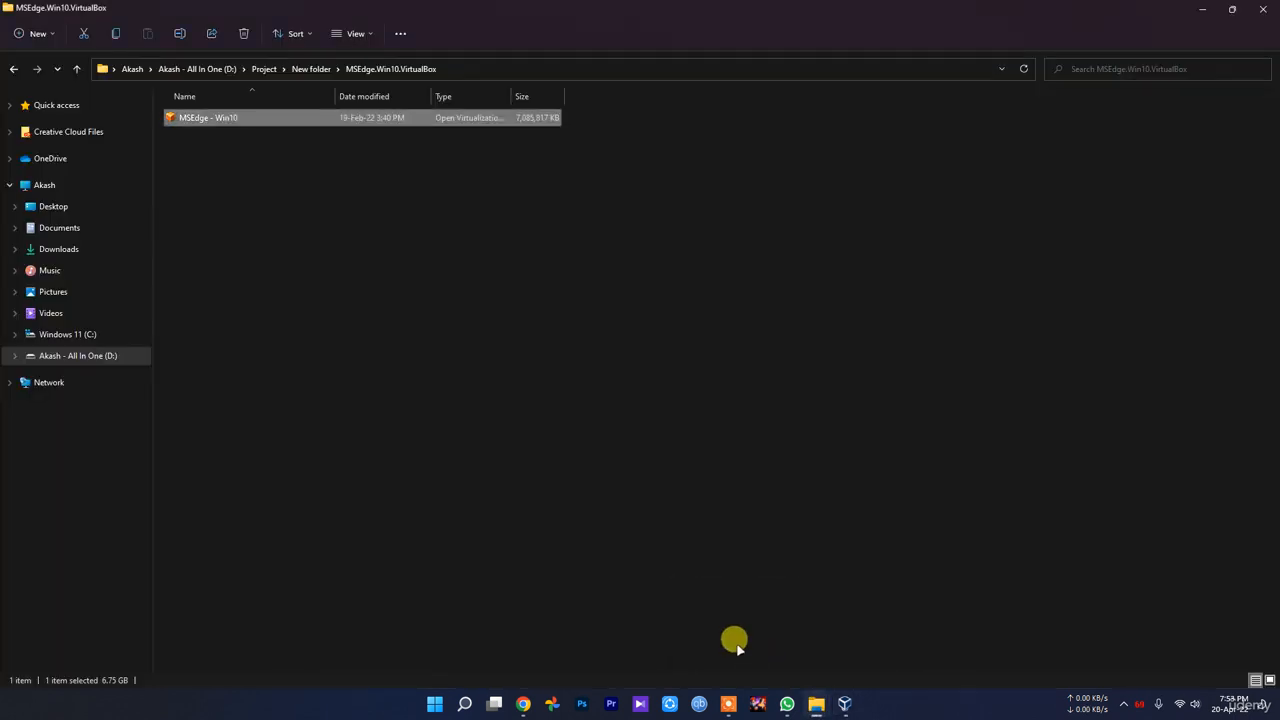
{"action": "key", "text": "alt+Left"}
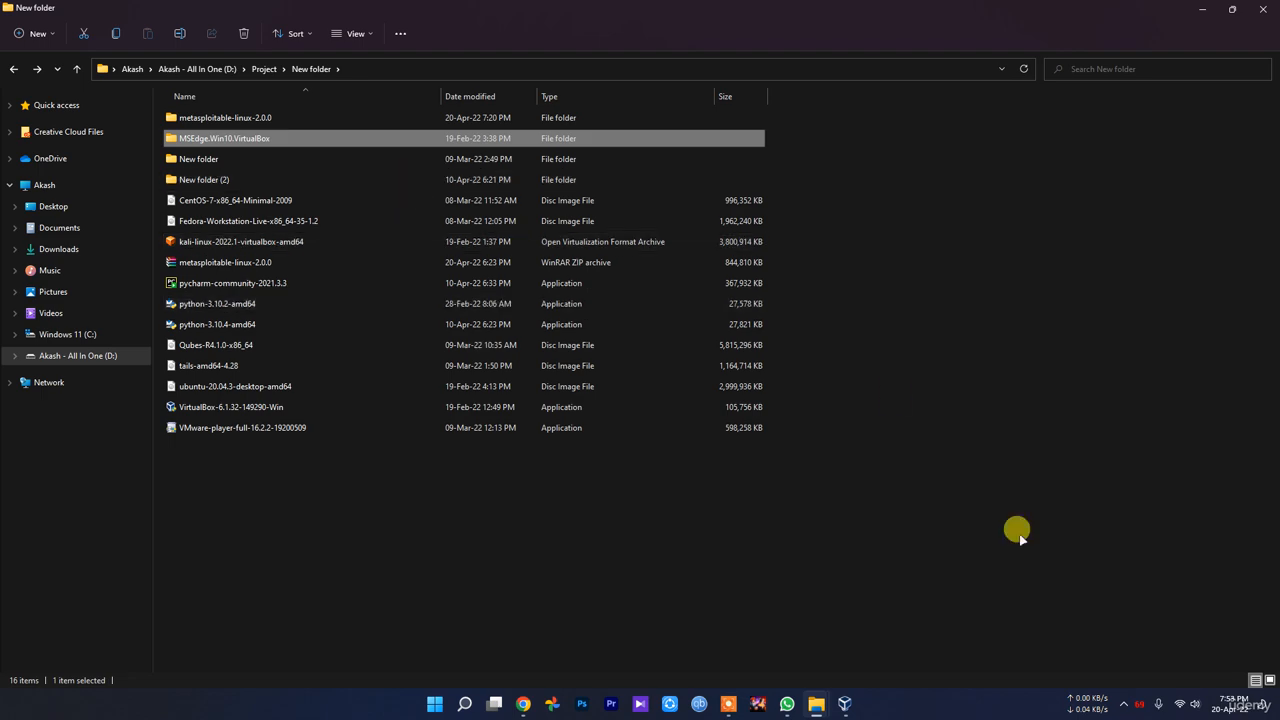
{"action": "left_click", "coordinate": [845, 704]}
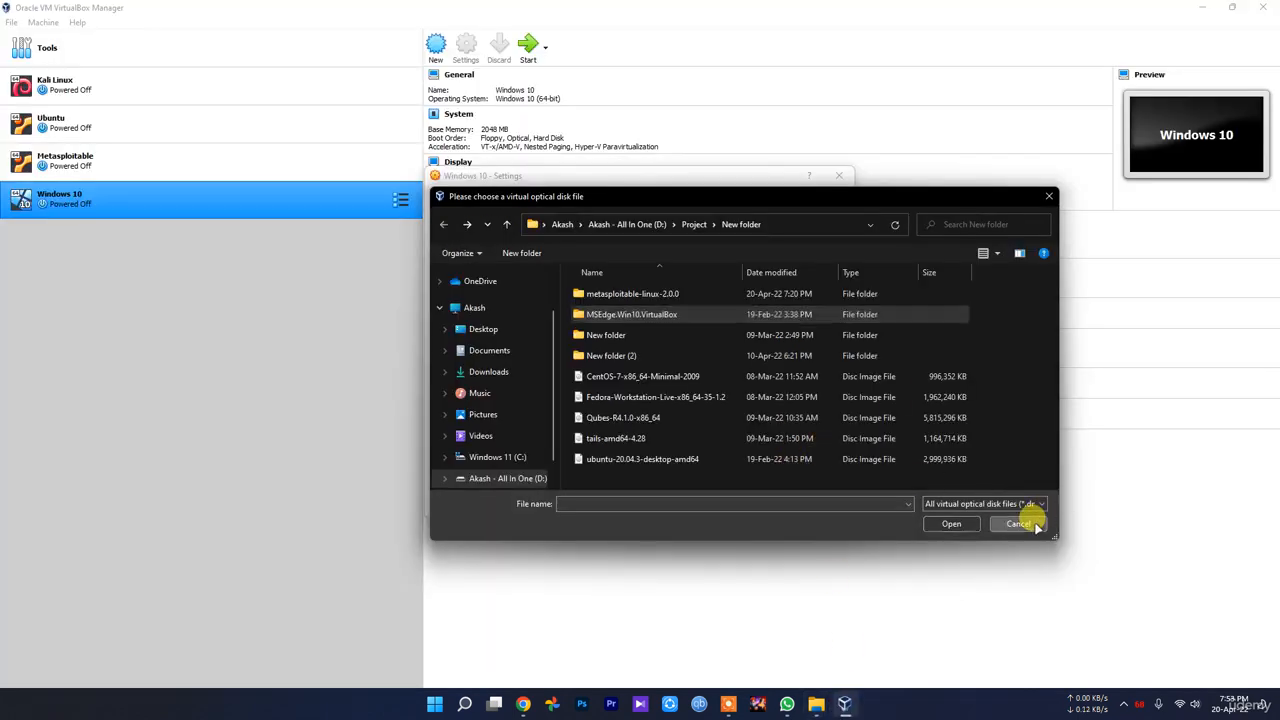
{"action": "left_click", "coordinate": [1019, 523]}
Try to choose another hard disk file for the Windows 10.vdi attachment from the D: drive's Project folder.
{"action": "left_click", "coordinate": [580, 255]}
{"action": "left_click", "coordinate": [557, 239]}
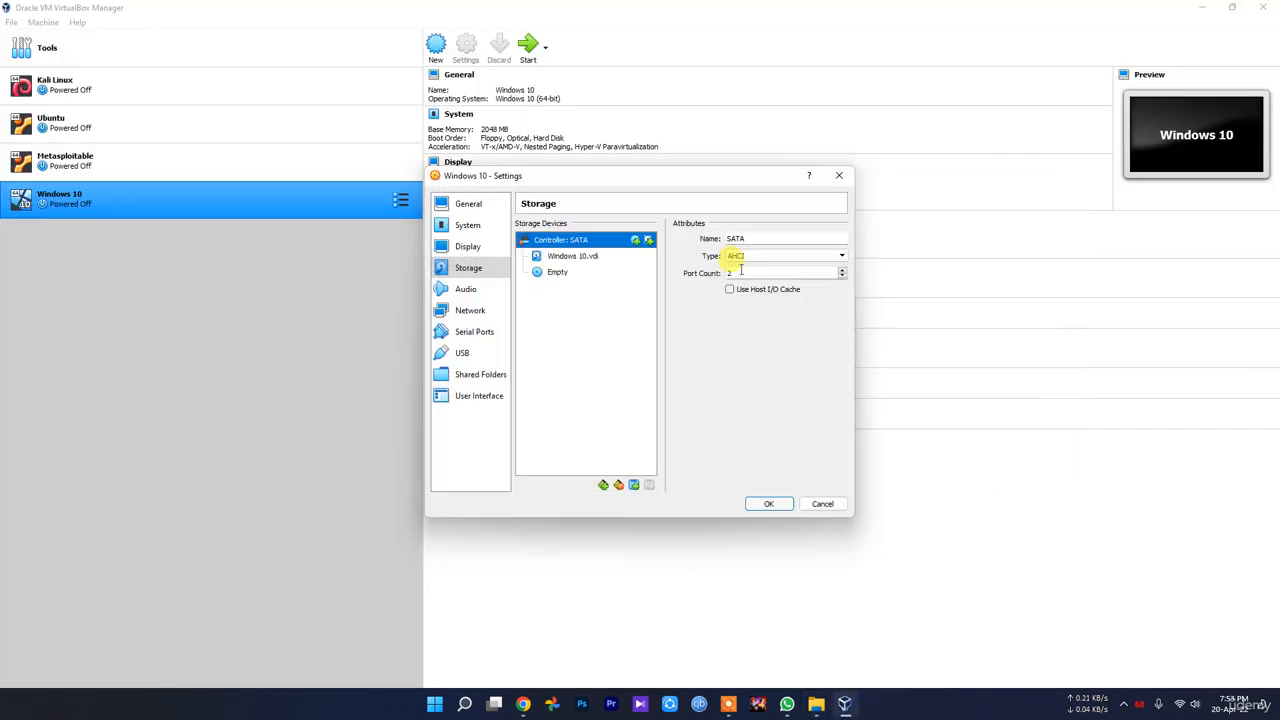
{"action": "left_click", "coordinate": [598, 256]}
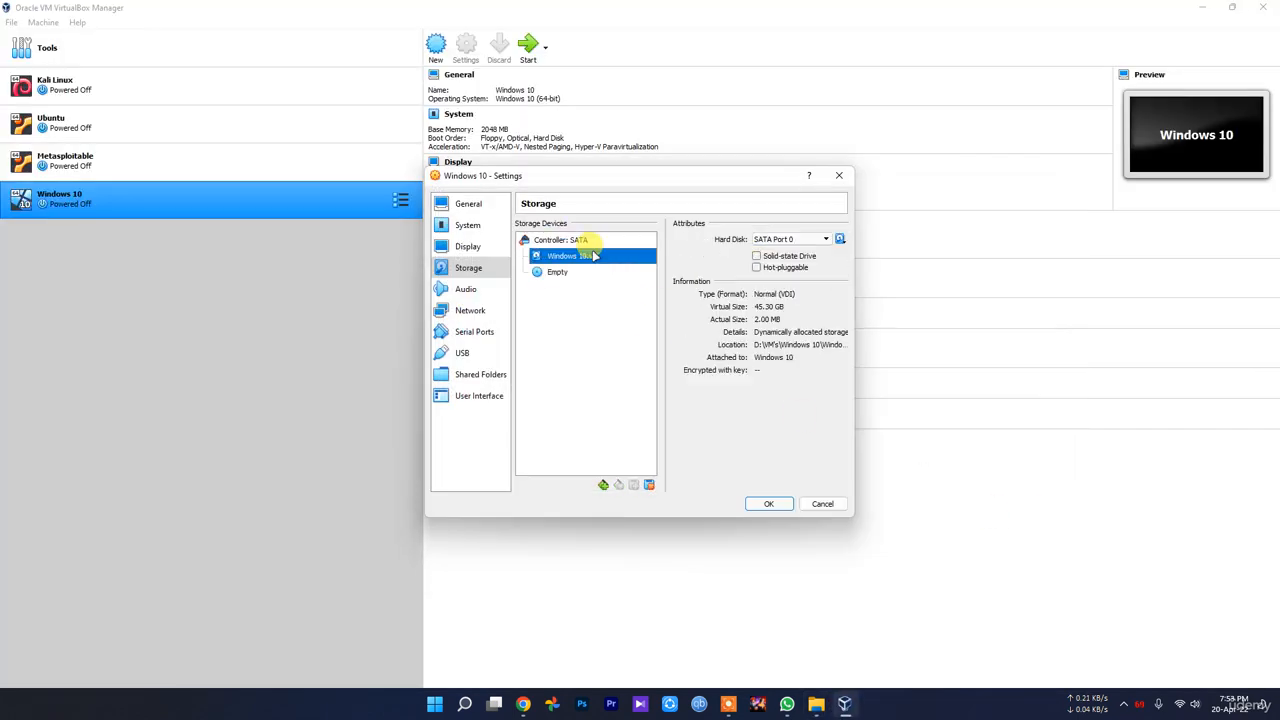
{"action": "left_click", "coordinate": [842, 240]}
{"action": "left_click", "coordinate": [877, 267]}
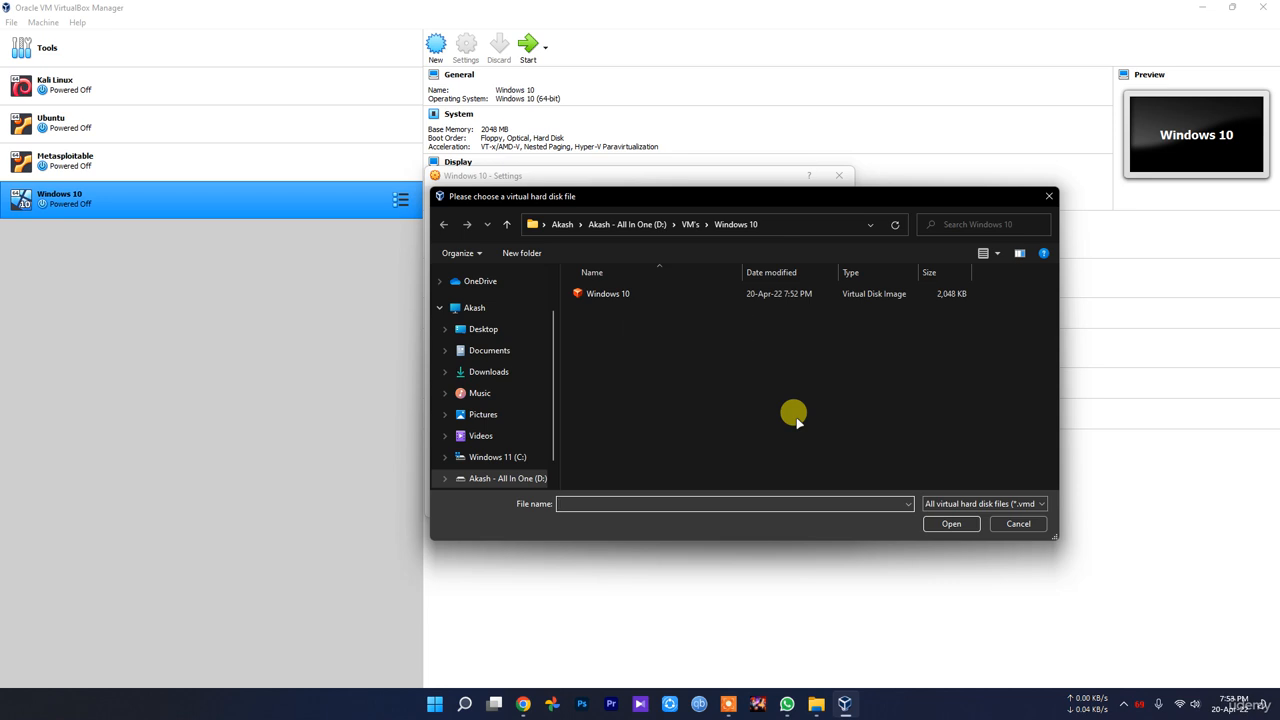
{"action": "left_click", "coordinate": [505, 478]}
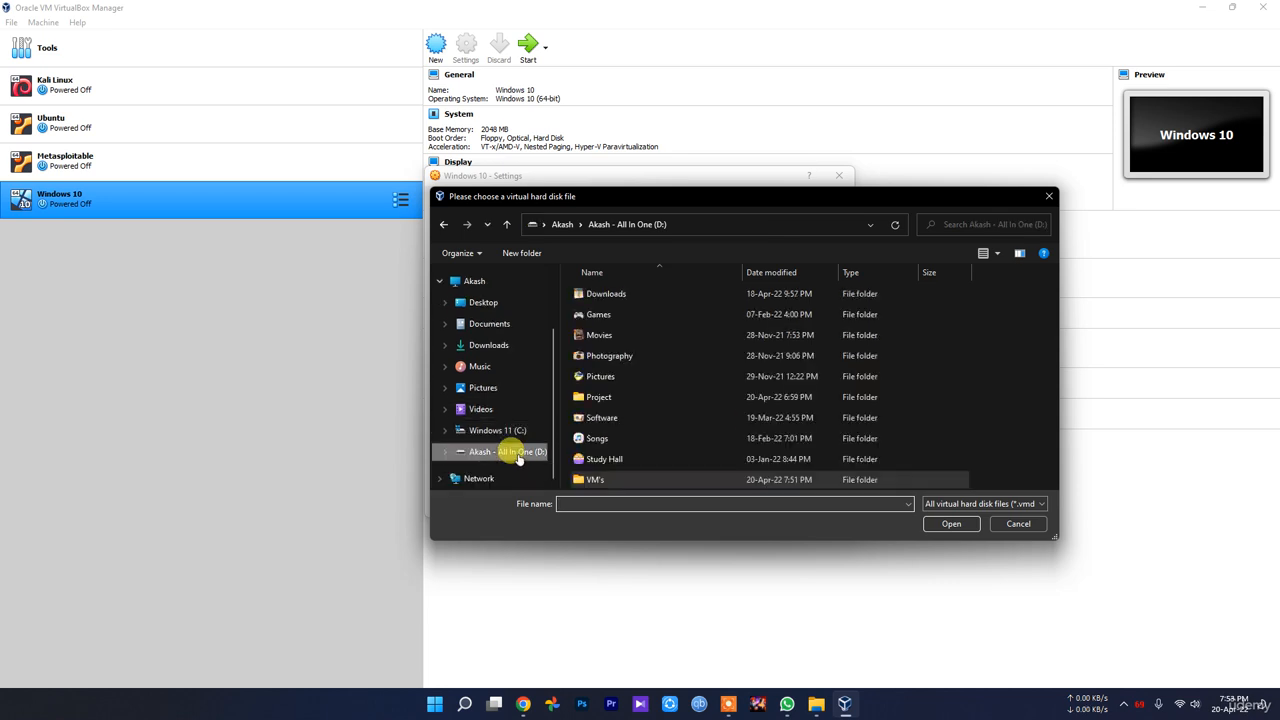
{"action": "double_click", "coordinate": [607, 398]}
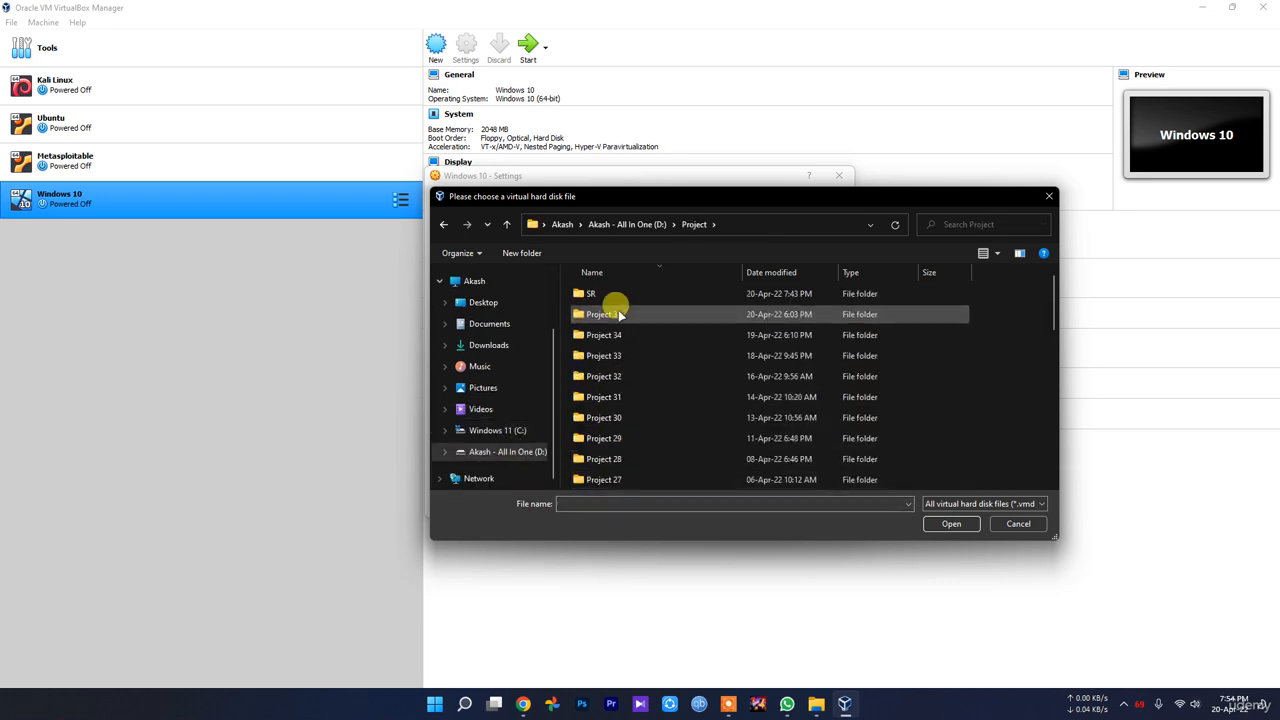
{"action": "scroll", "coordinate": [641, 387], "scroll_direction": "down", "scroll_amount": 10}
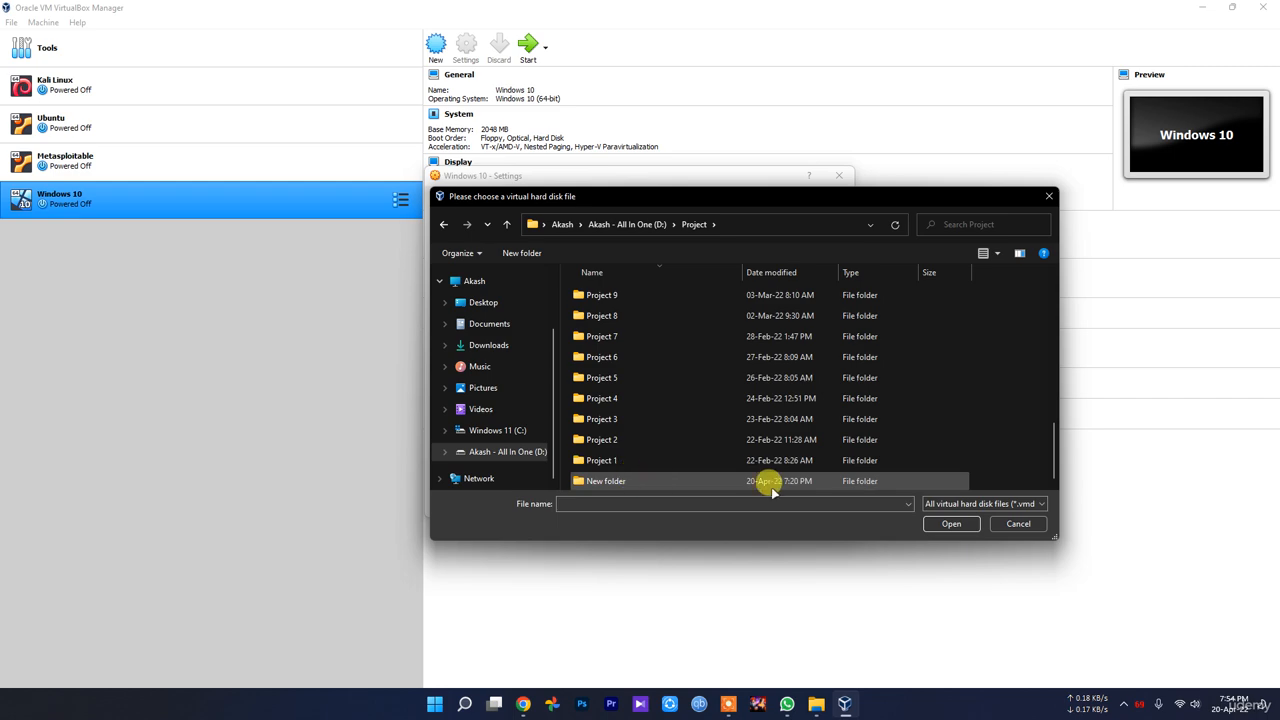
{"action": "left_click", "coordinate": [1020, 525]}
Try again to load an optical disk file from MSEdge.Win10.VirtualBox into the empty drive, and cancel the selection.
{"action": "left_click", "coordinate": [620, 272]}
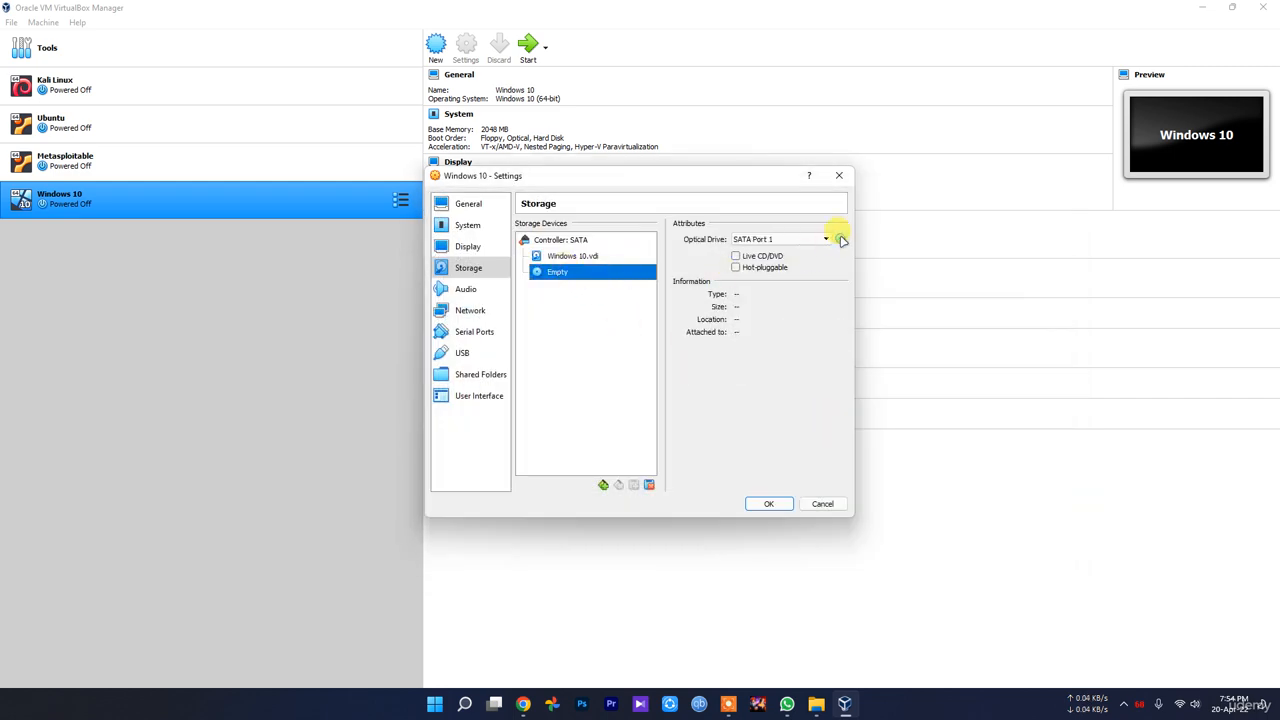
{"action": "left_click", "coordinate": [840, 239]}
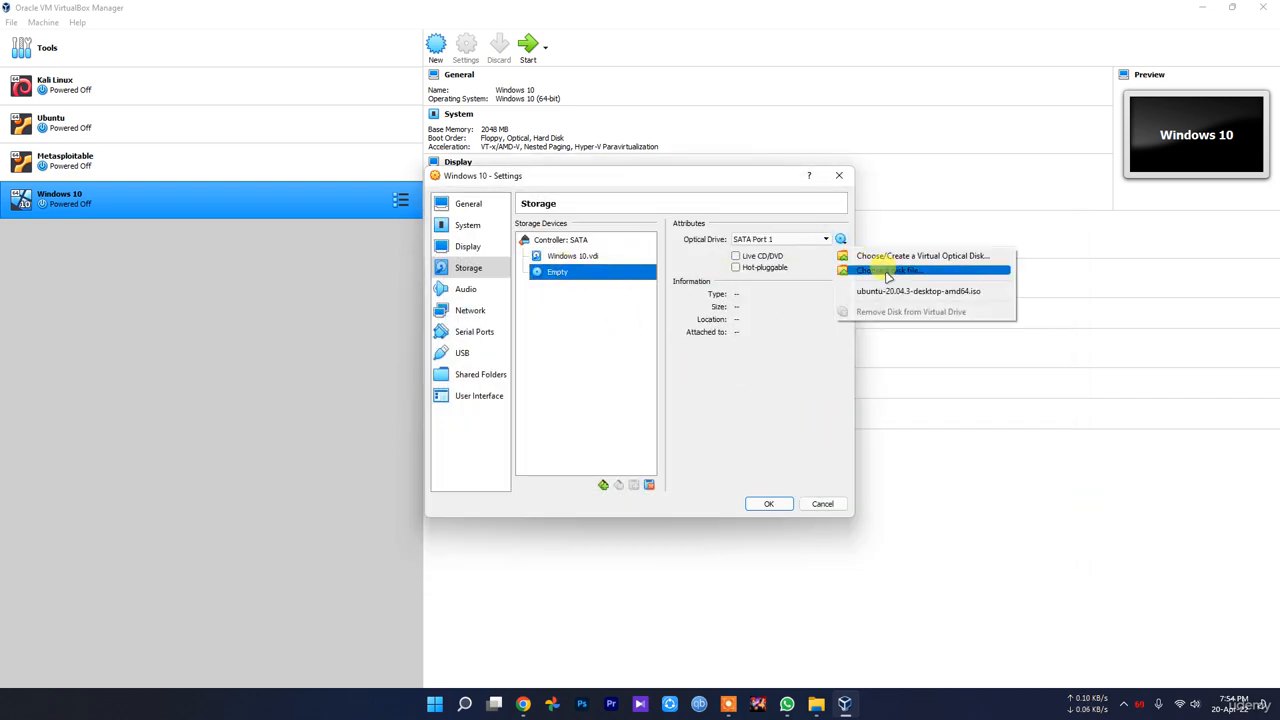
{"action": "left_click", "coordinate": [889, 274]}
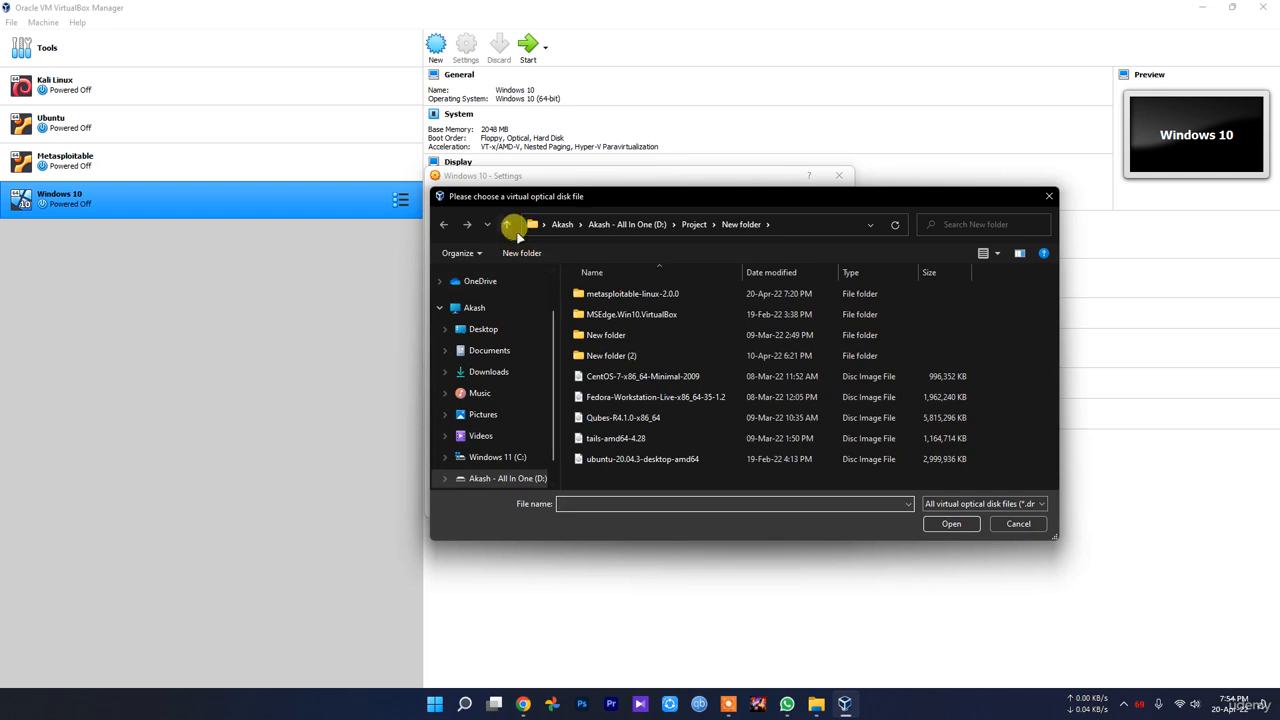
{"action": "double_click", "coordinate": [652, 315]}
{"action": "left_click", "coordinate": [1018, 524]}
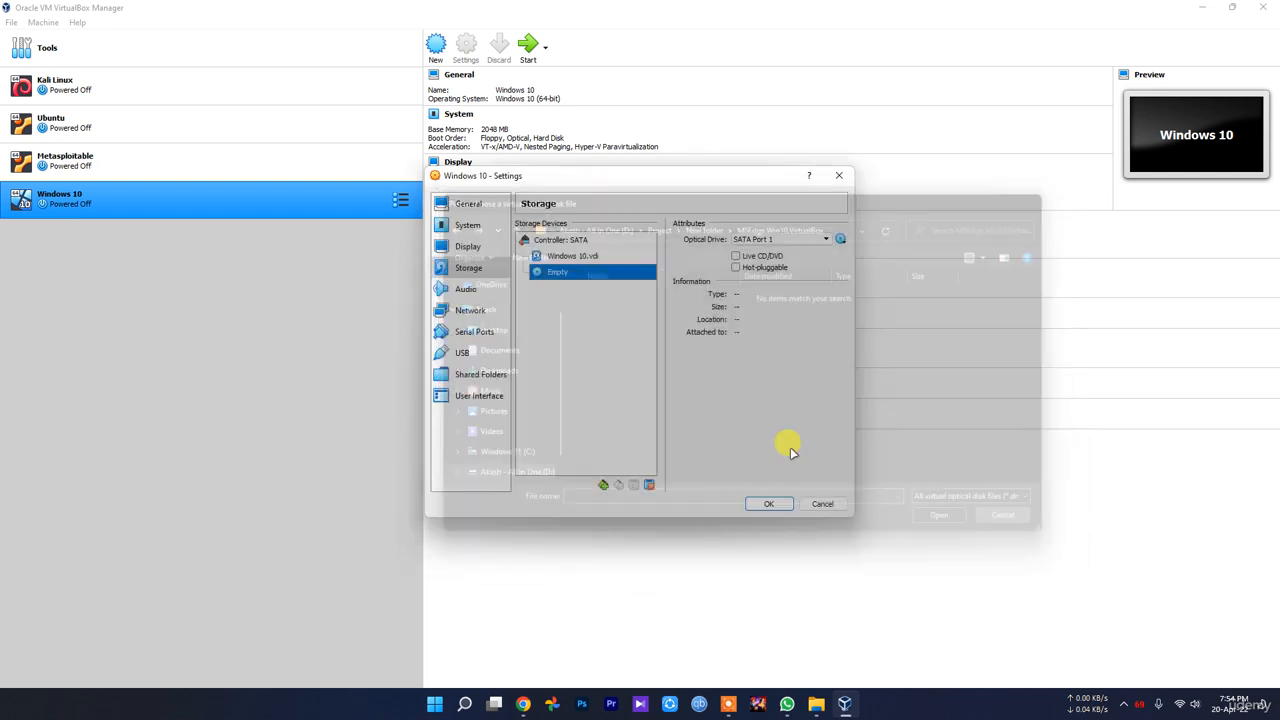
Try to replace the Windows 10.vdi attachment with a hard disk file from Project > New folder > MSEdge.Win10.VirtualBox on the D: drive.
{"action": "left_click", "coordinate": [572, 256]}
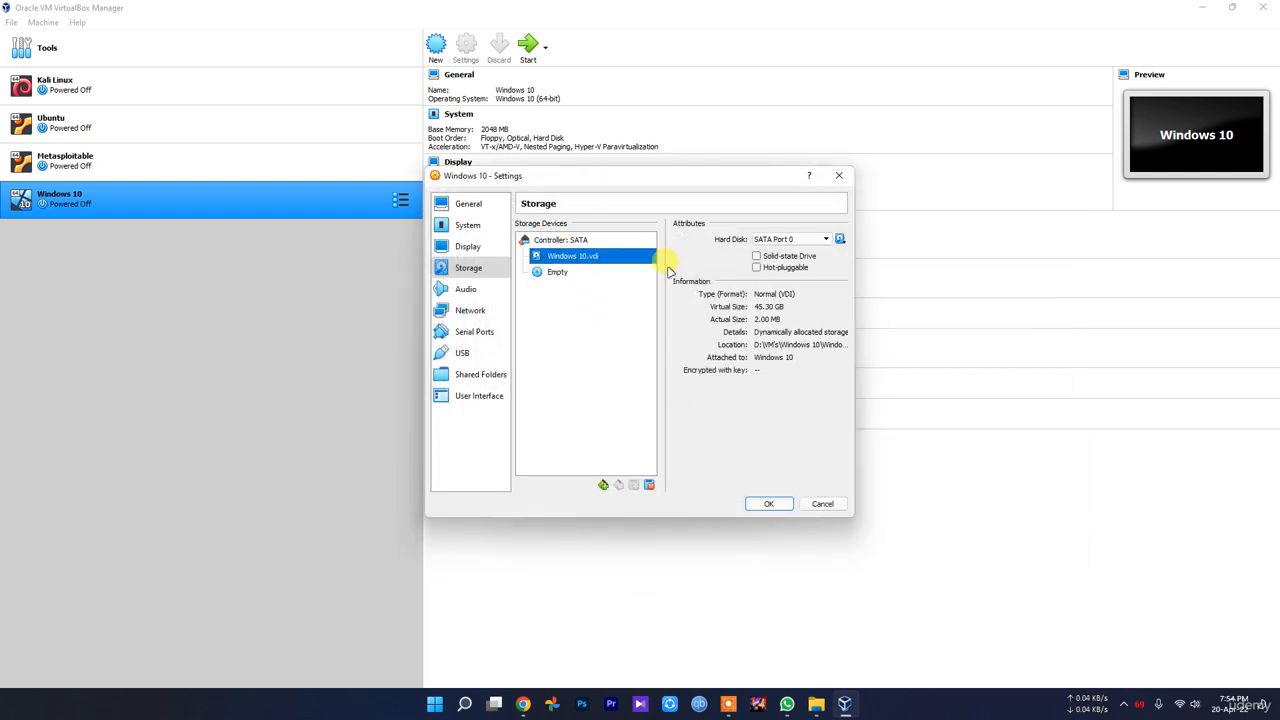
{"action": "left_click", "coordinate": [841, 239]}
{"action": "left_click", "coordinate": [905, 272]}
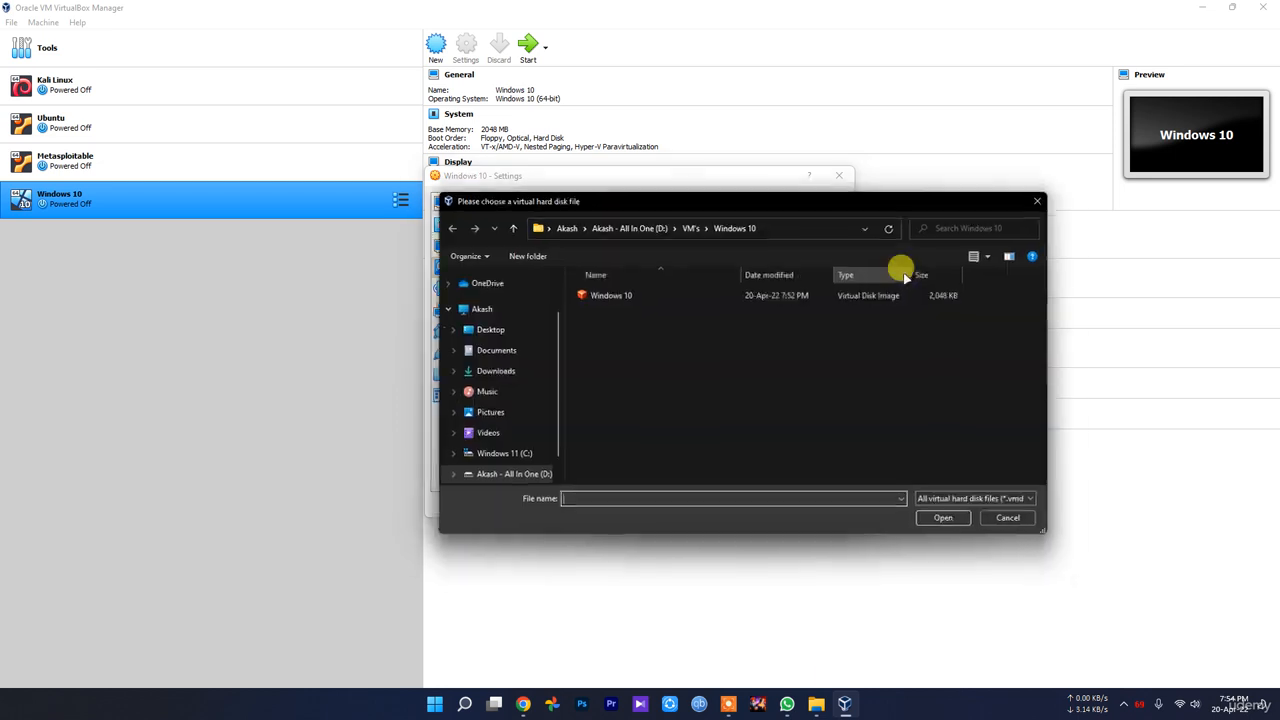
{"action": "left_click", "coordinate": [510, 224]}
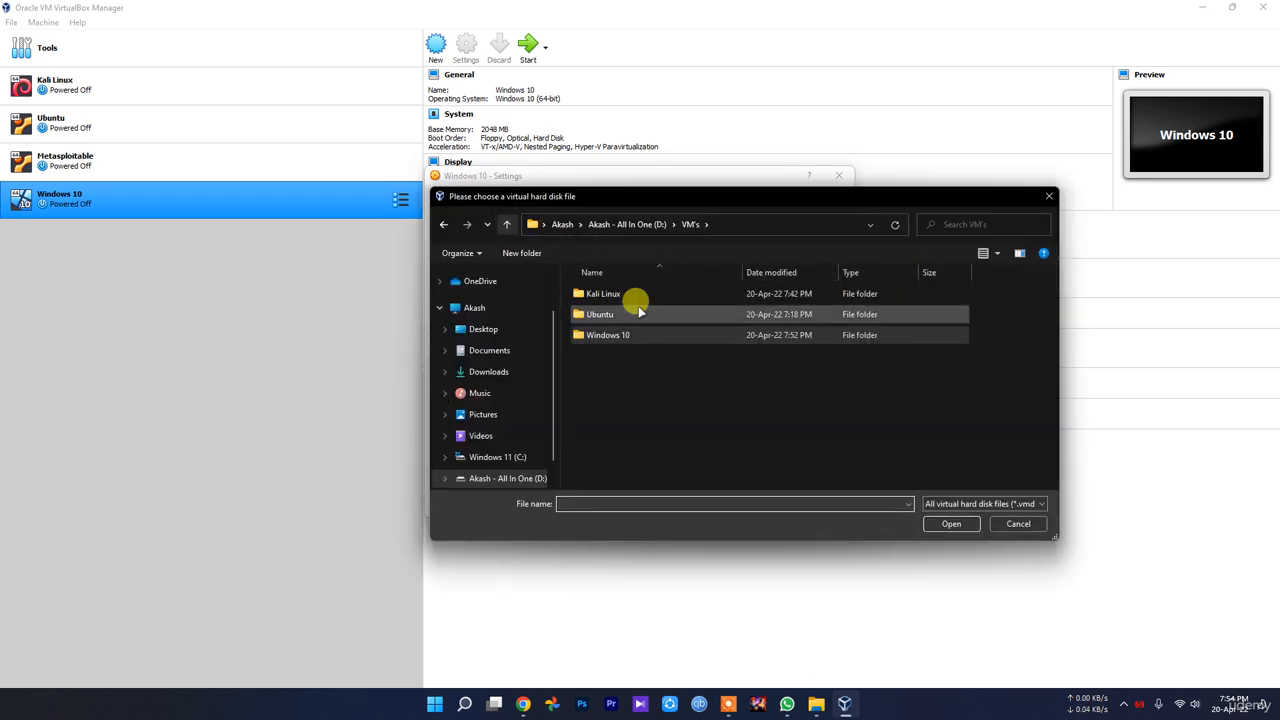
{"action": "left_click", "coordinate": [507, 224]}
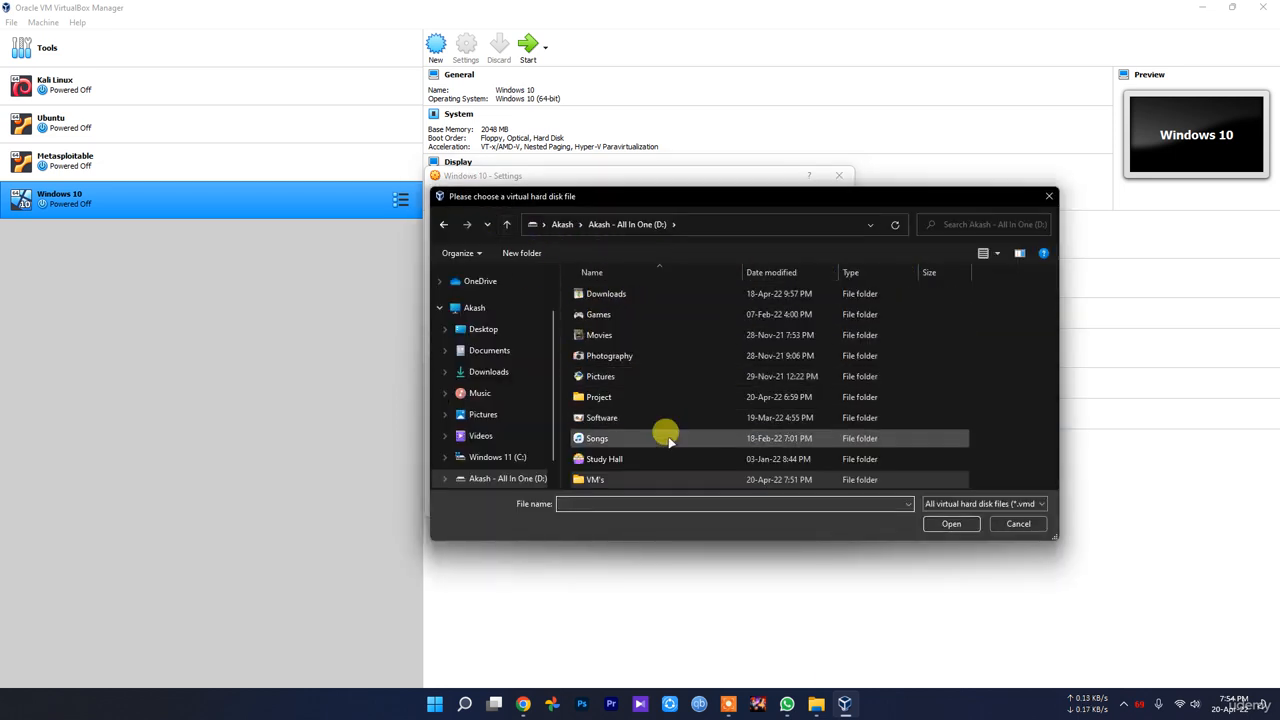
{"action": "double_click", "coordinate": [605, 397]}
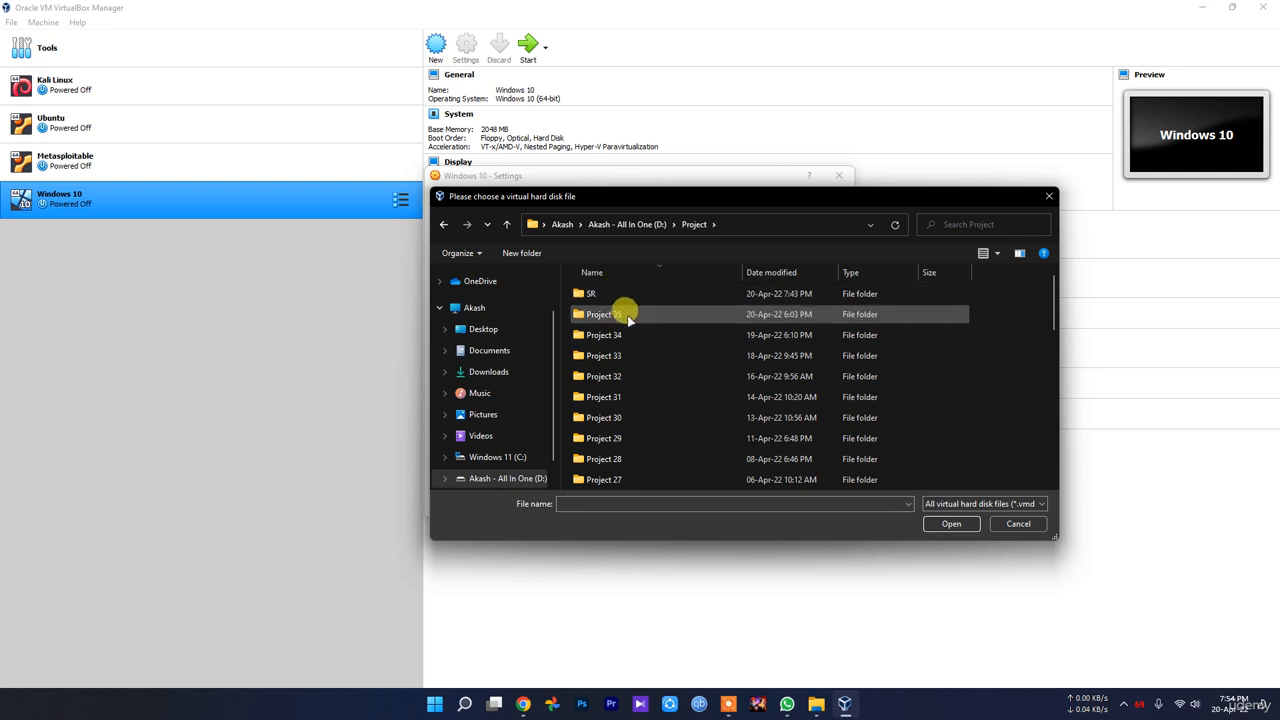
{"action": "scroll", "coordinate": [651, 437], "scroll_direction": "down", "scroll_amount": 9}
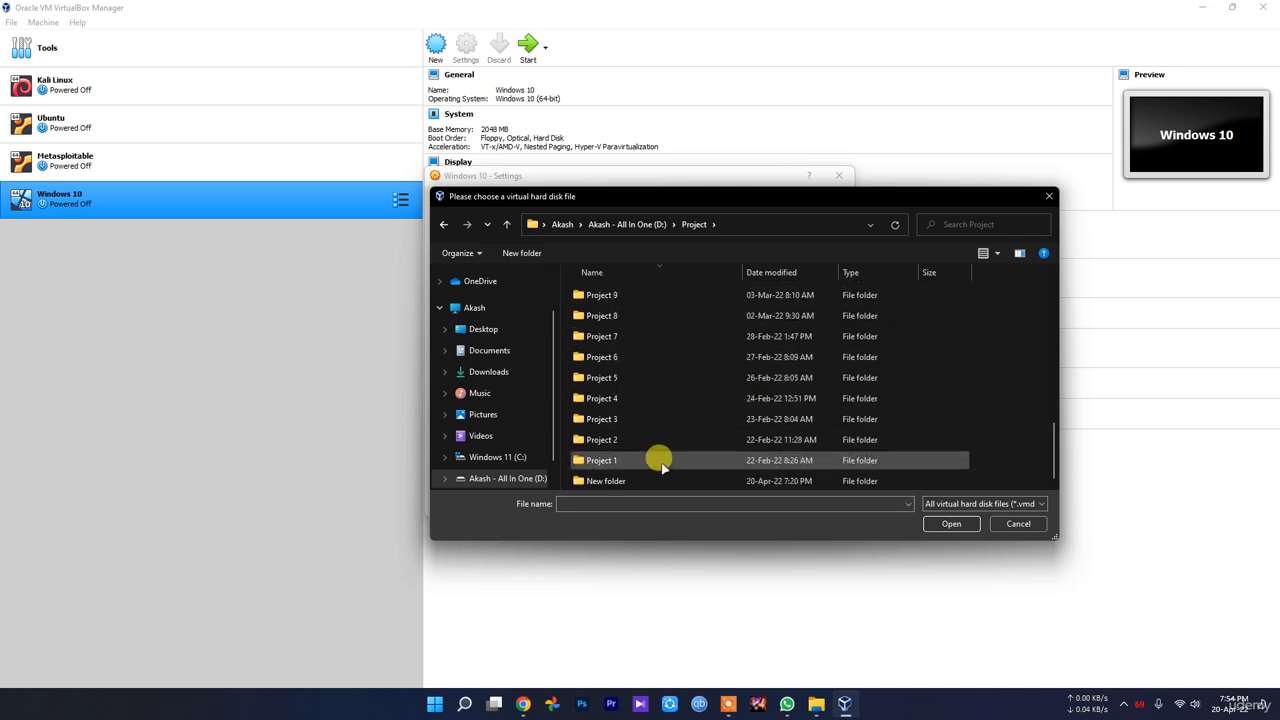
{"action": "double_click", "coordinate": [644, 484]}
{"action": "double_click", "coordinate": [645, 313]}
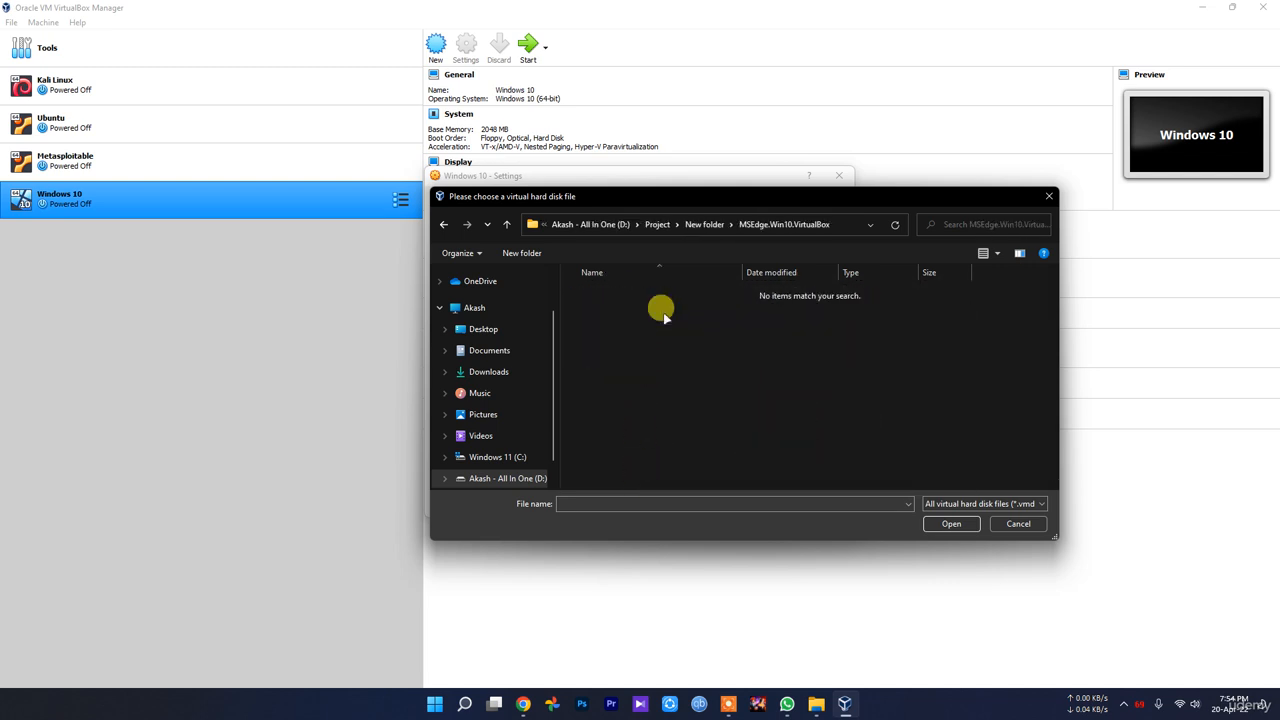
{"action": "key", "text": "alt+Left"}
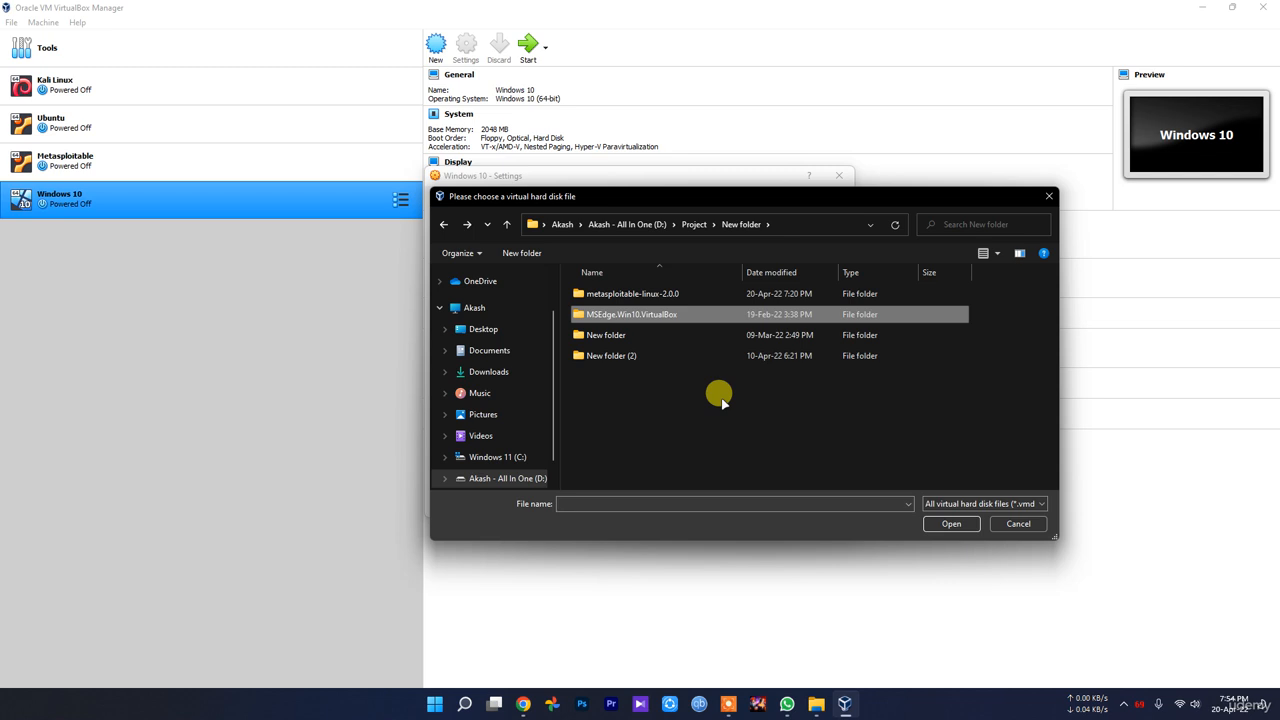
{"action": "left_click", "coordinate": [1018, 524]}
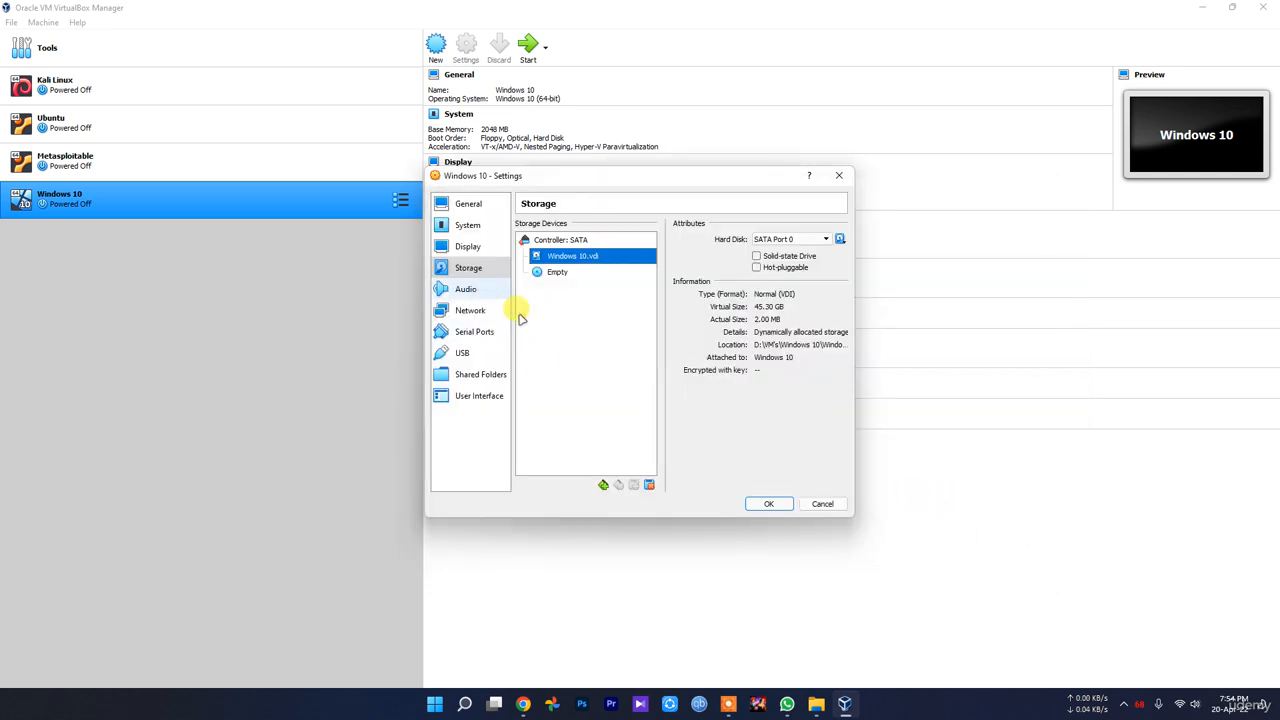
Check which device types can be attached to the SATA controller, and close the machine's settings without saving the changes.
{"action": "left_click", "coordinate": [556, 242]}
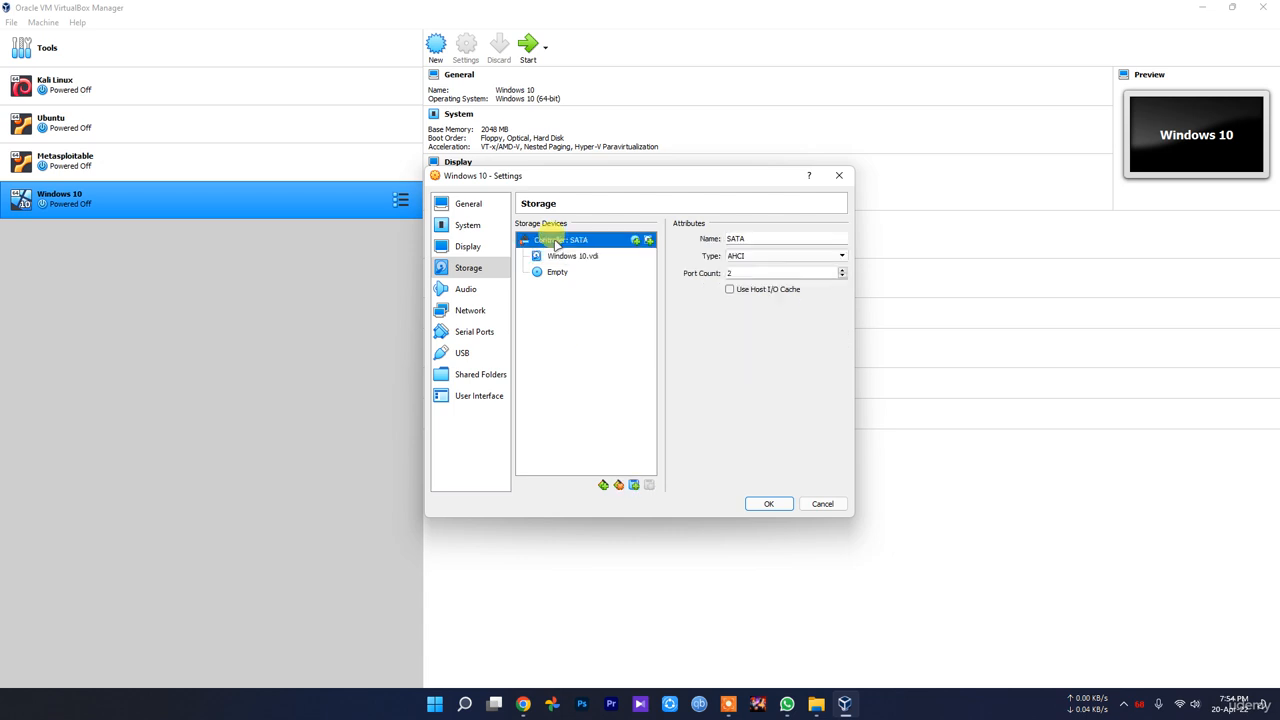
{"action": "left_click", "coordinate": [635, 486]}
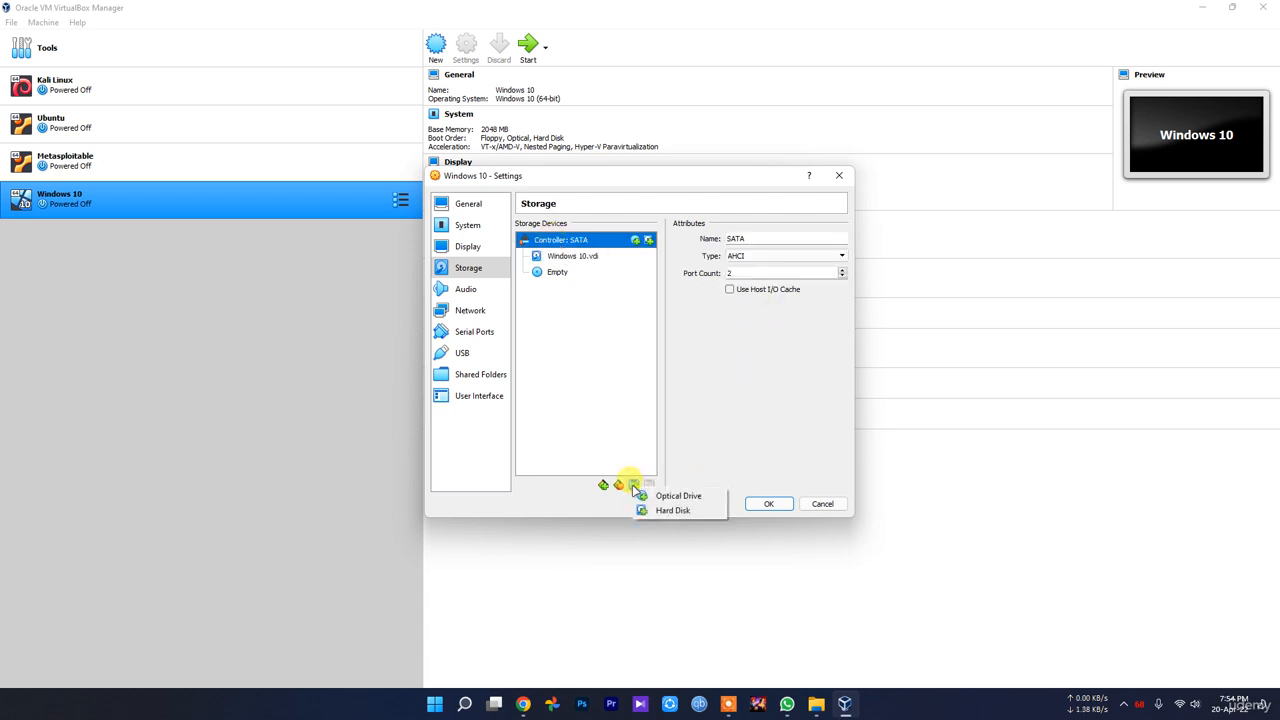
{"action": "left_click", "coordinate": [771, 421]}
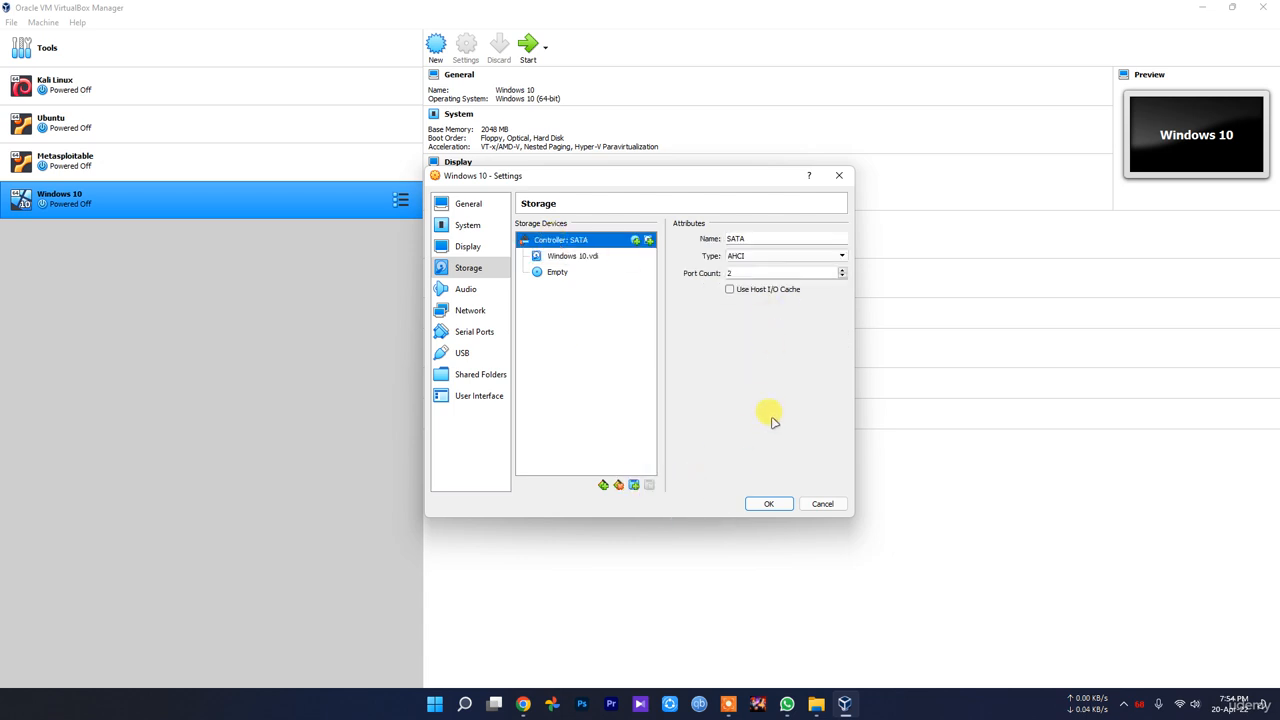
{"action": "left_click", "coordinate": [1123, 703]}
{"action": "left_click", "coordinate": [1124, 640]}
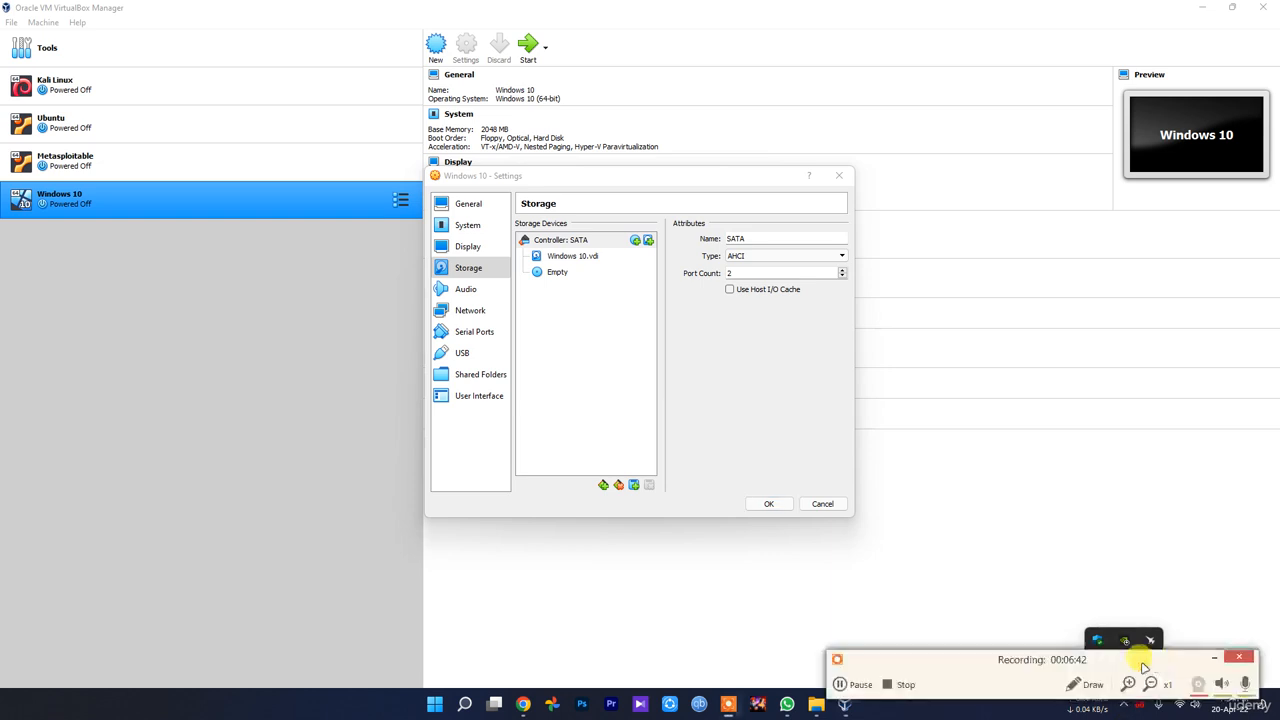
{"action": "left_click", "coordinate": [871, 684]}
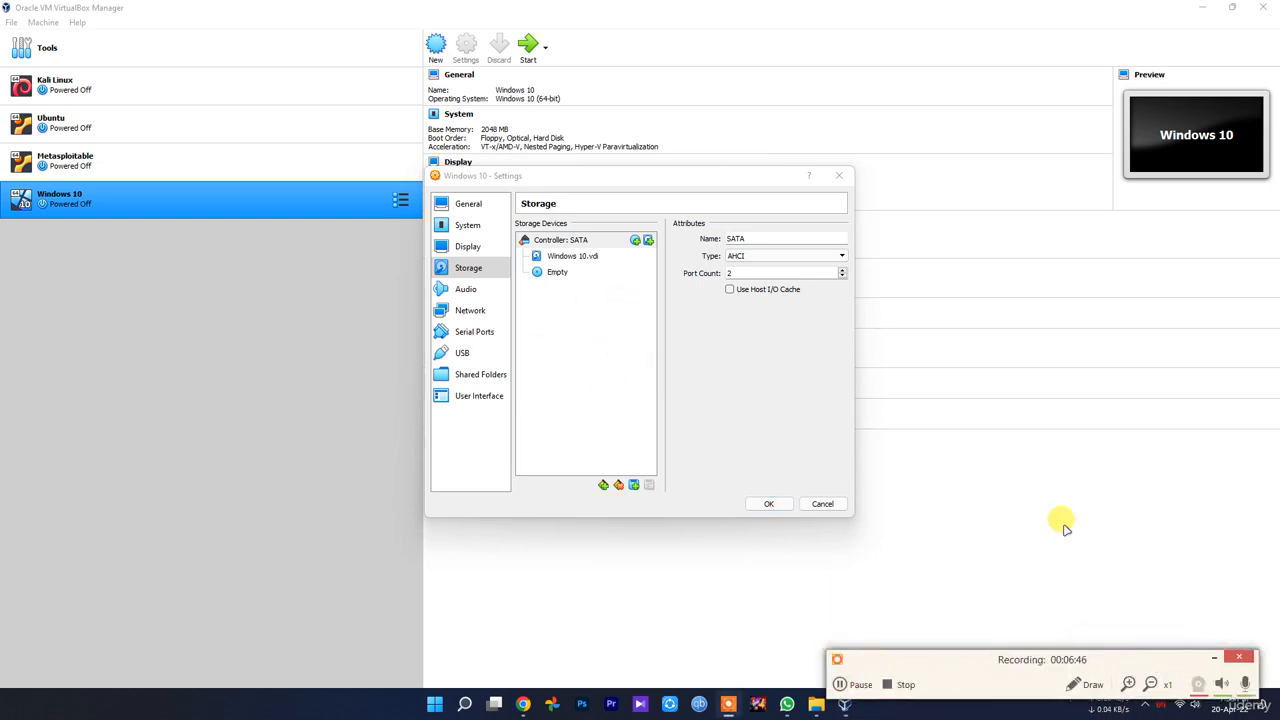
{"action": "left_click", "coordinate": [822, 504]}
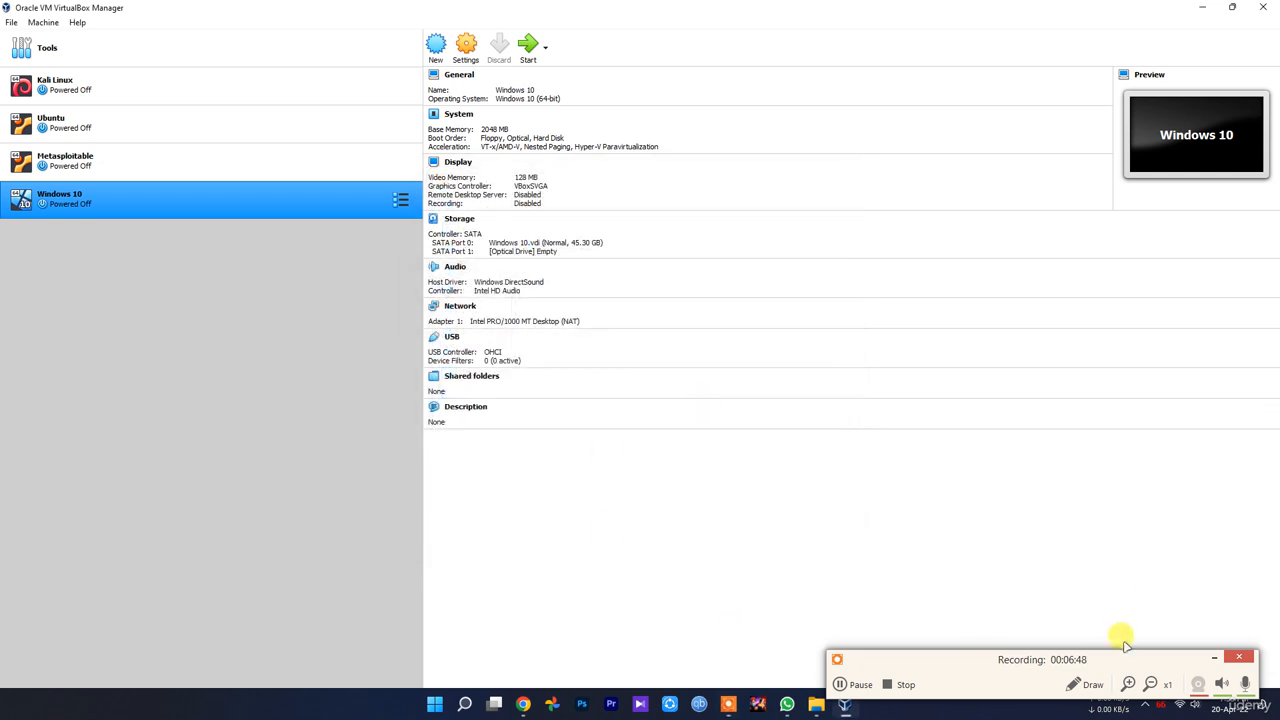
Look at the MSEdge - Win10 appliance file in the MSEdge.Win10.VirtualBox folder in File Explorer.
{"action": "left_click", "coordinate": [1214, 658]}
{"action": "left_click", "coordinate": [818, 706]}
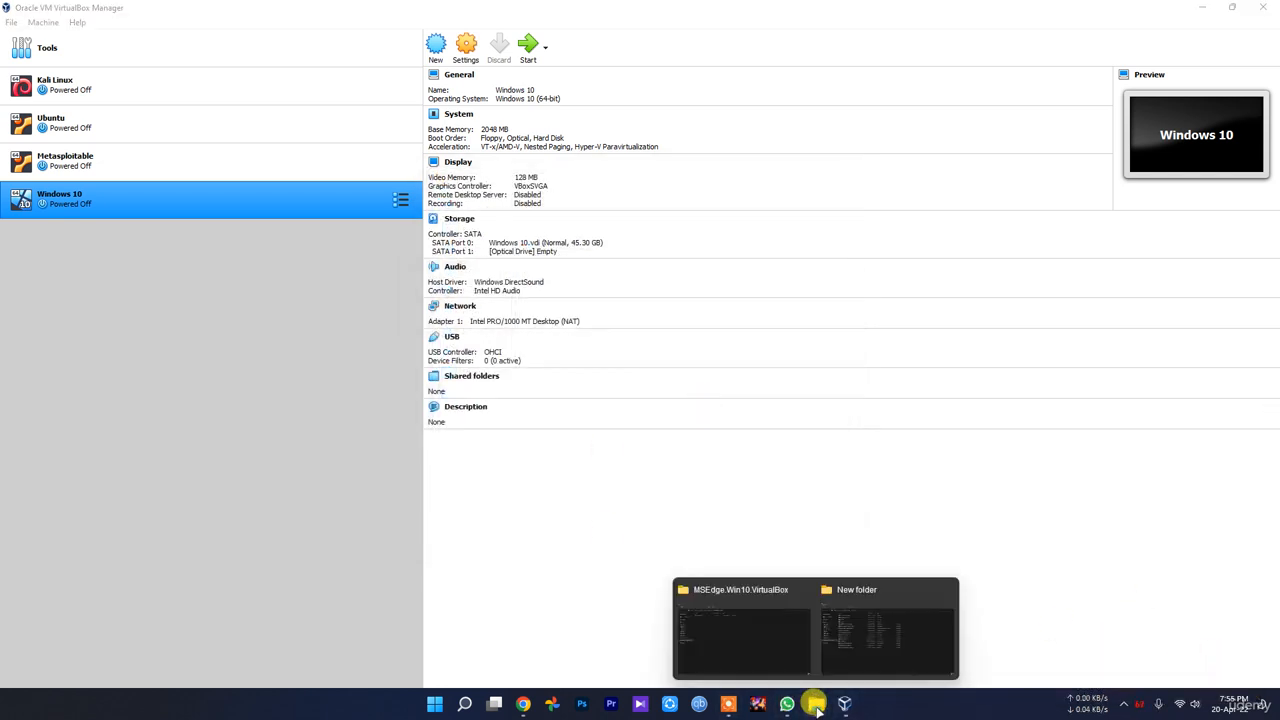
{"action": "left_click", "coordinate": [775, 650]}
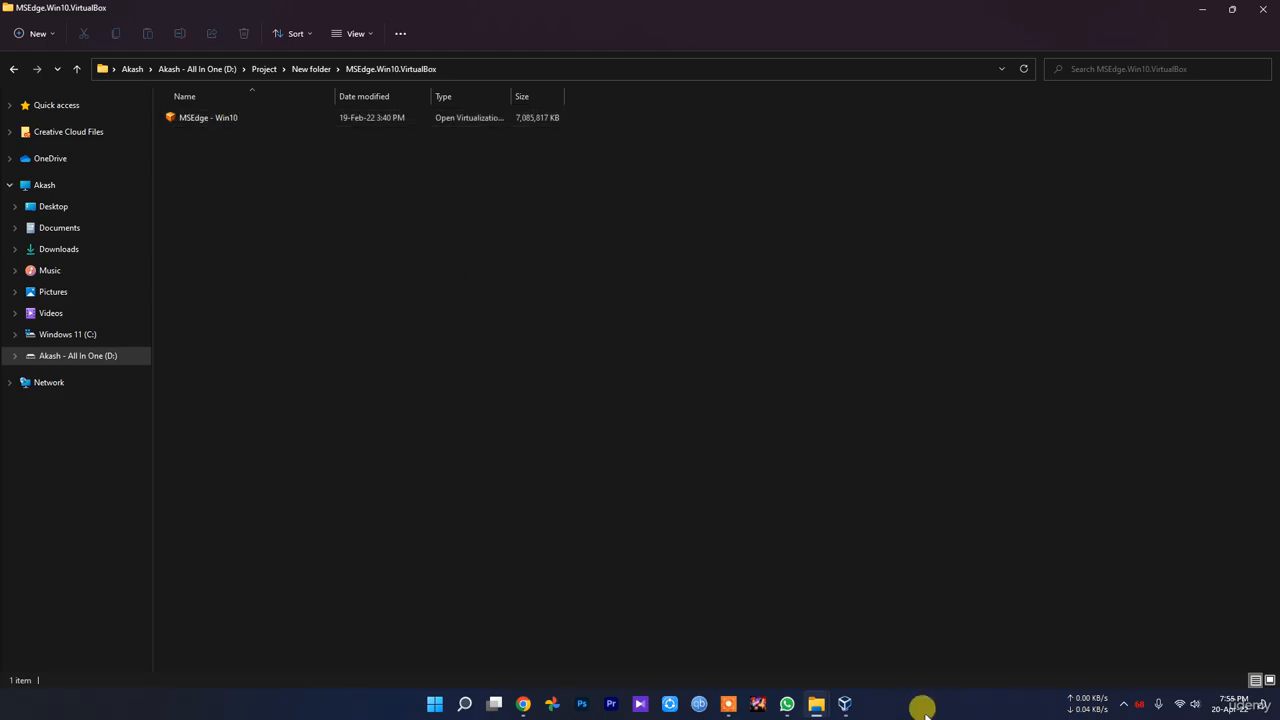
Switch back to VirtualBox, remove the Windows 10 virtual machine and delete all its files.
{"action": "left_click", "coordinate": [845, 703]}
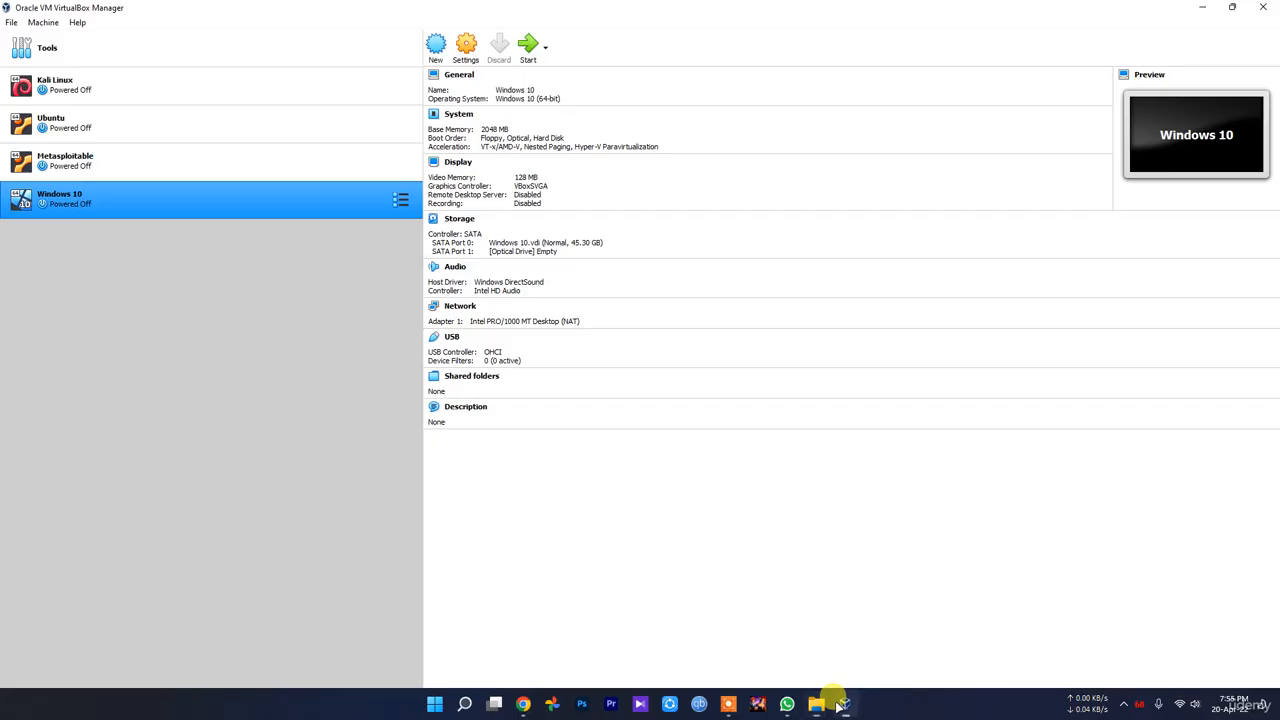
{"action": "right_click", "coordinate": [79, 206]}
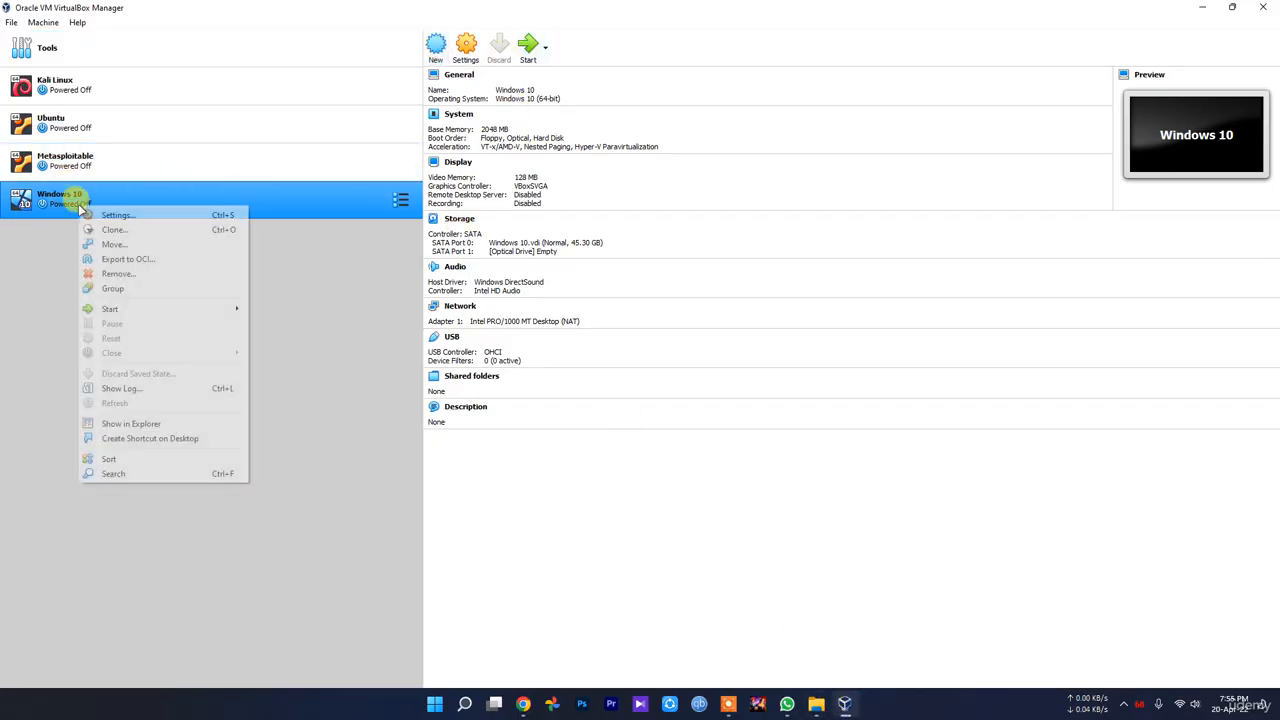
{"action": "left_click", "coordinate": [131, 274]}
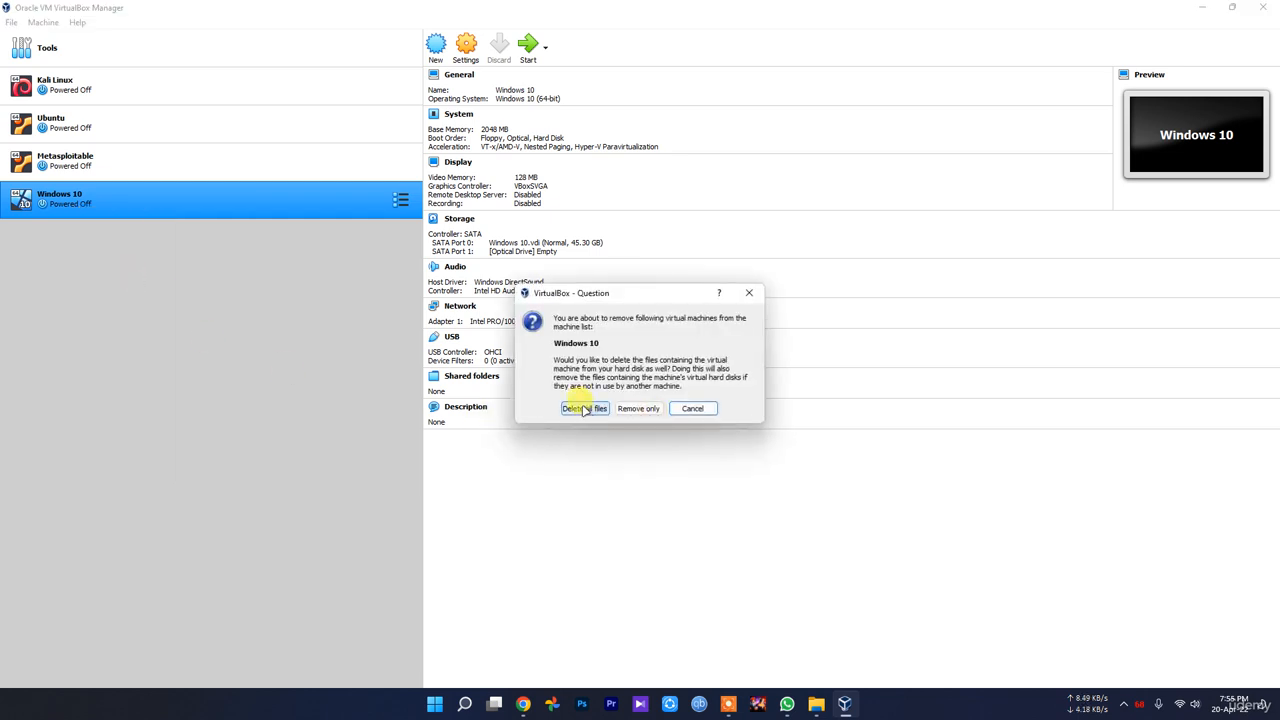
{"action": "left_click", "coordinate": [585, 408]}
Switch to Chrome, close the YouTube tab and review the heading of Microsoft's Virtual Machines download page.
{"action": "mouse_move", "coordinate": [817, 704]}
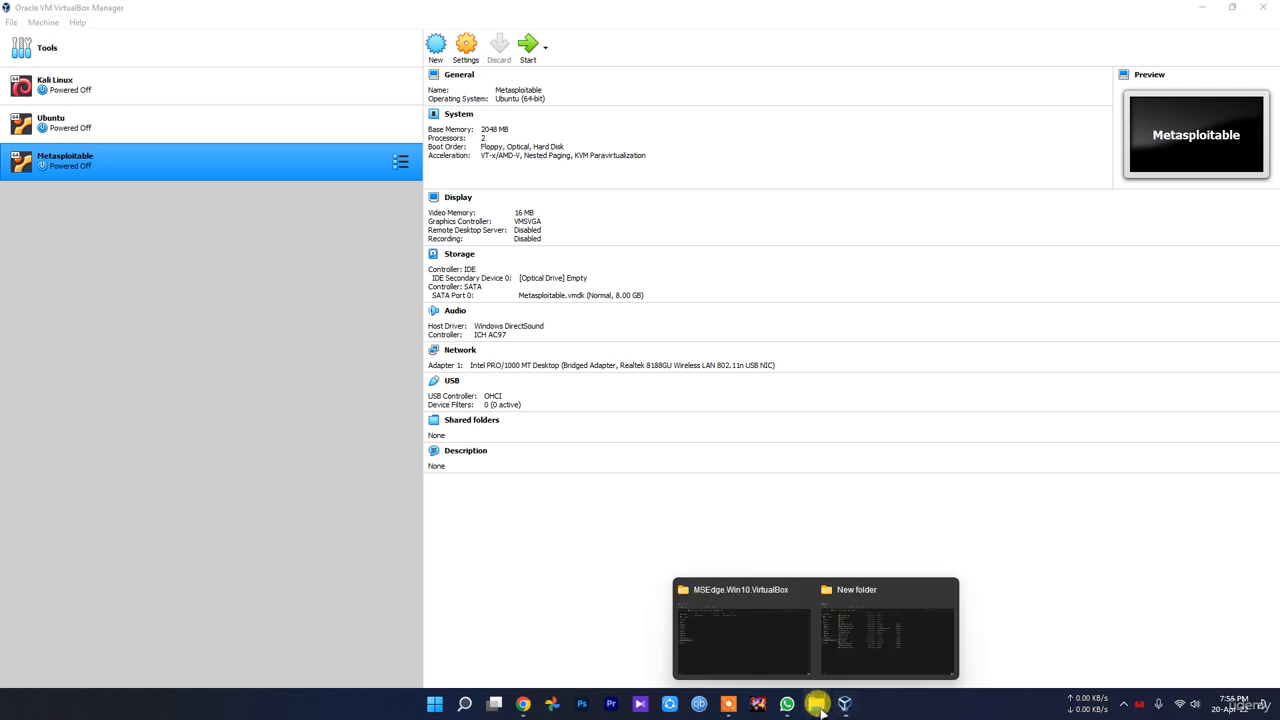
{"action": "left_click", "coordinate": [691, 640]}
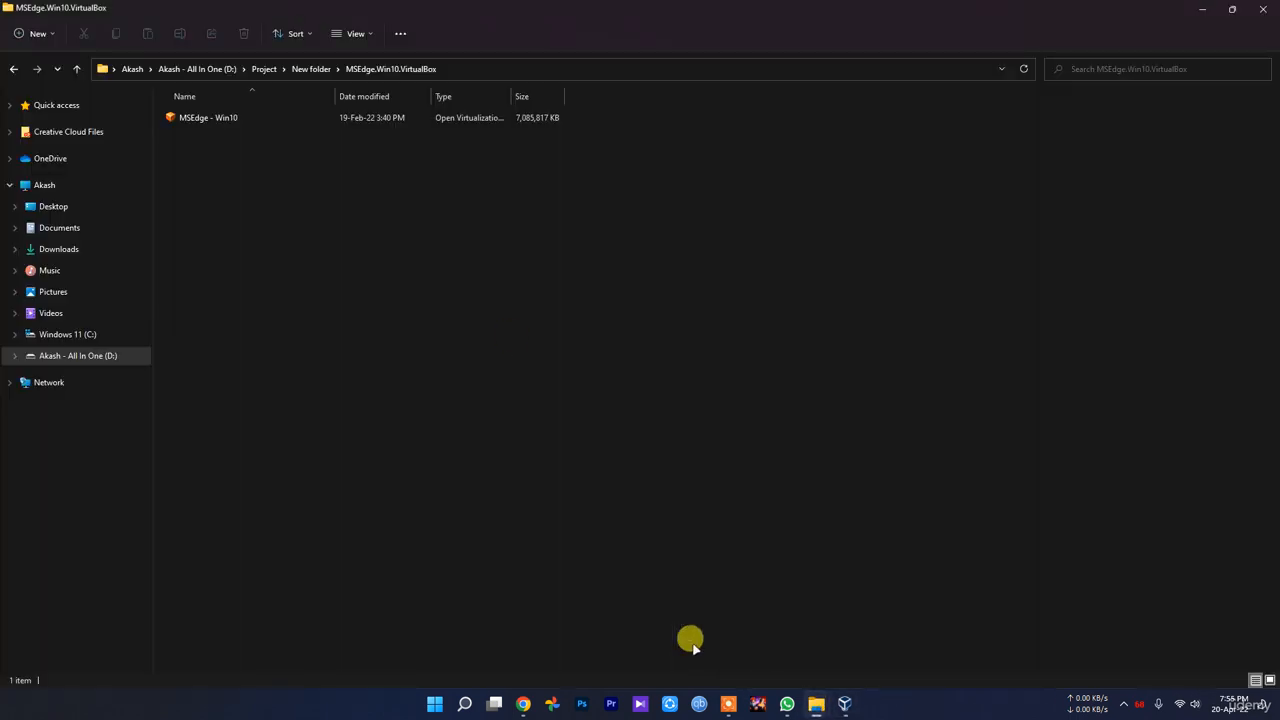
{"action": "left_click", "coordinate": [520, 700]}
{"action": "key", "text": "ctrl+Tab"}
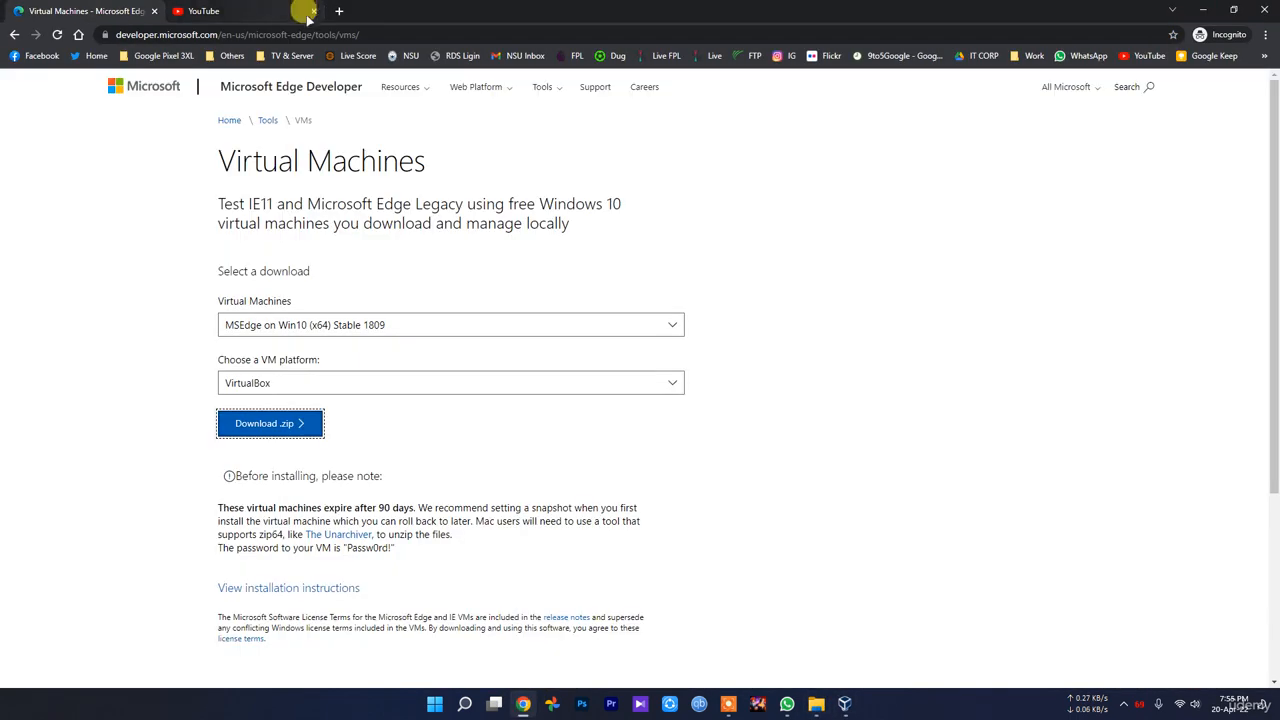
{"action": "left_click", "coordinate": [313, 11]}
{"action": "left_click_drag", "start_coordinate": [430, 163], "coordinate": [213, 161]}
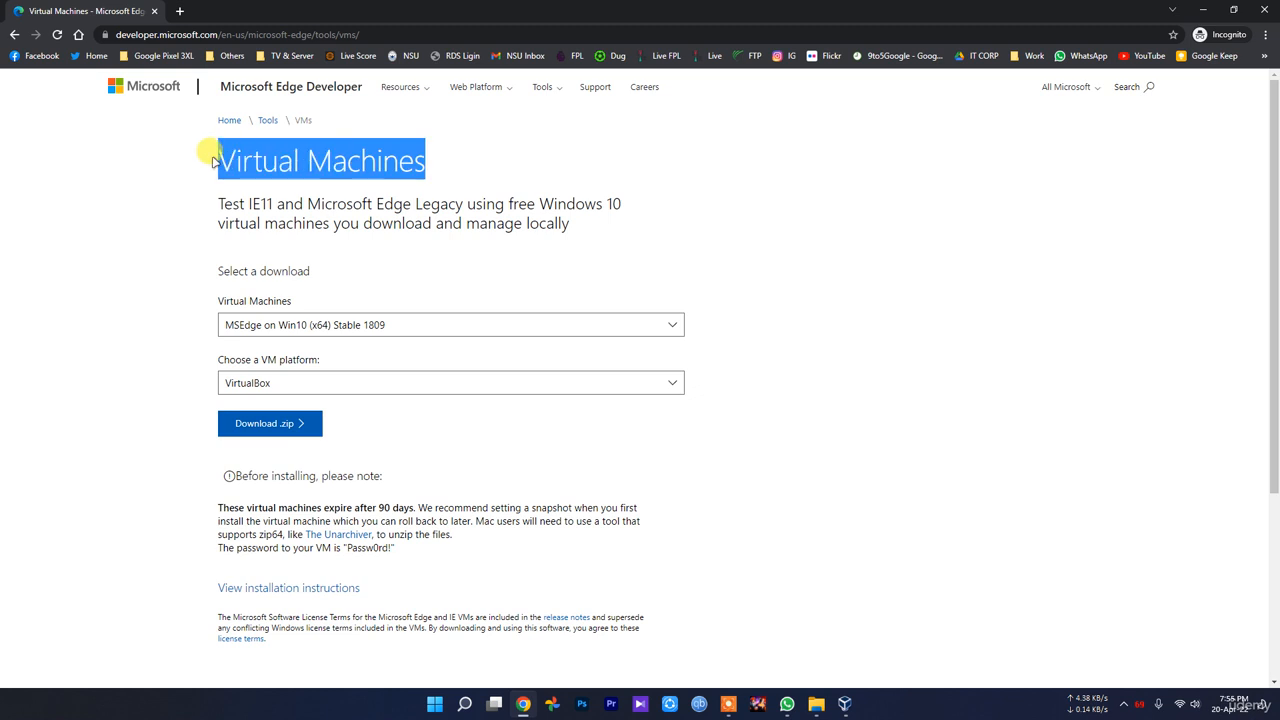
{"action": "left_click", "coordinate": [375, 209]}
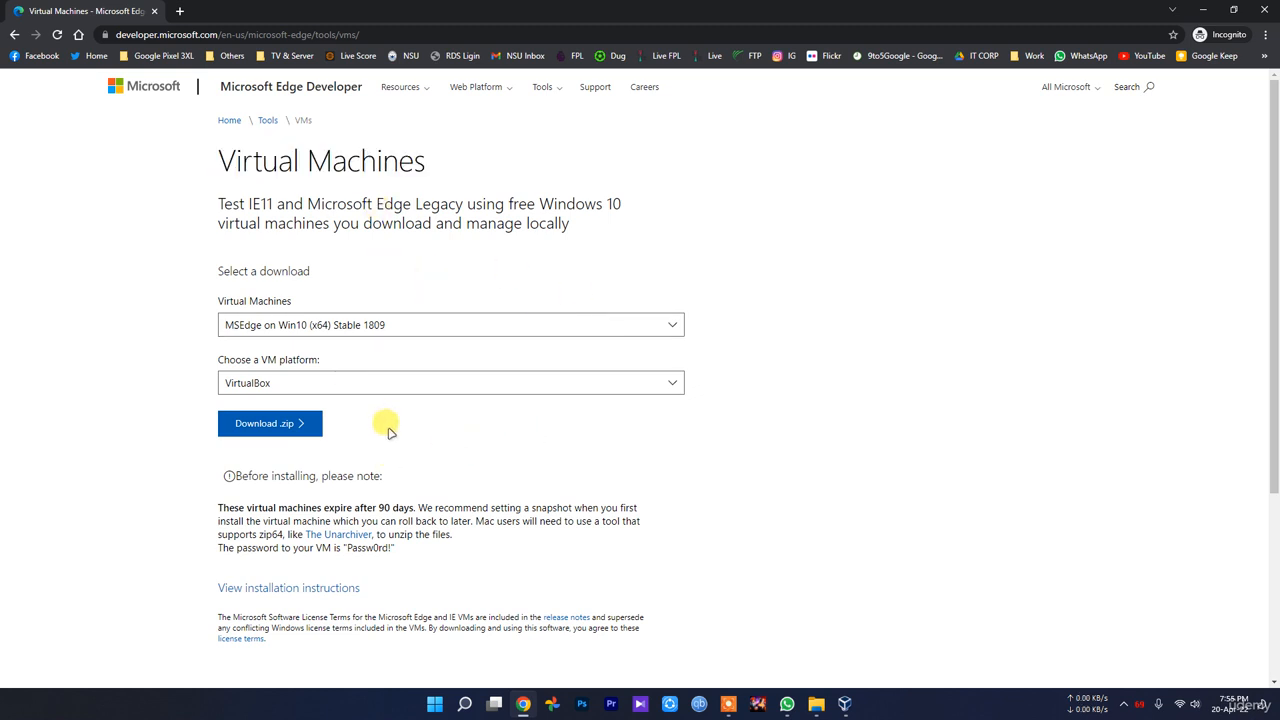
View the Windows 11 development environment download page, and return to the Microsoft Edge Virtual Machines page.
{"action": "key", "text": "alt+Left"}
{"action": "left_click", "coordinate": [281, 220]}
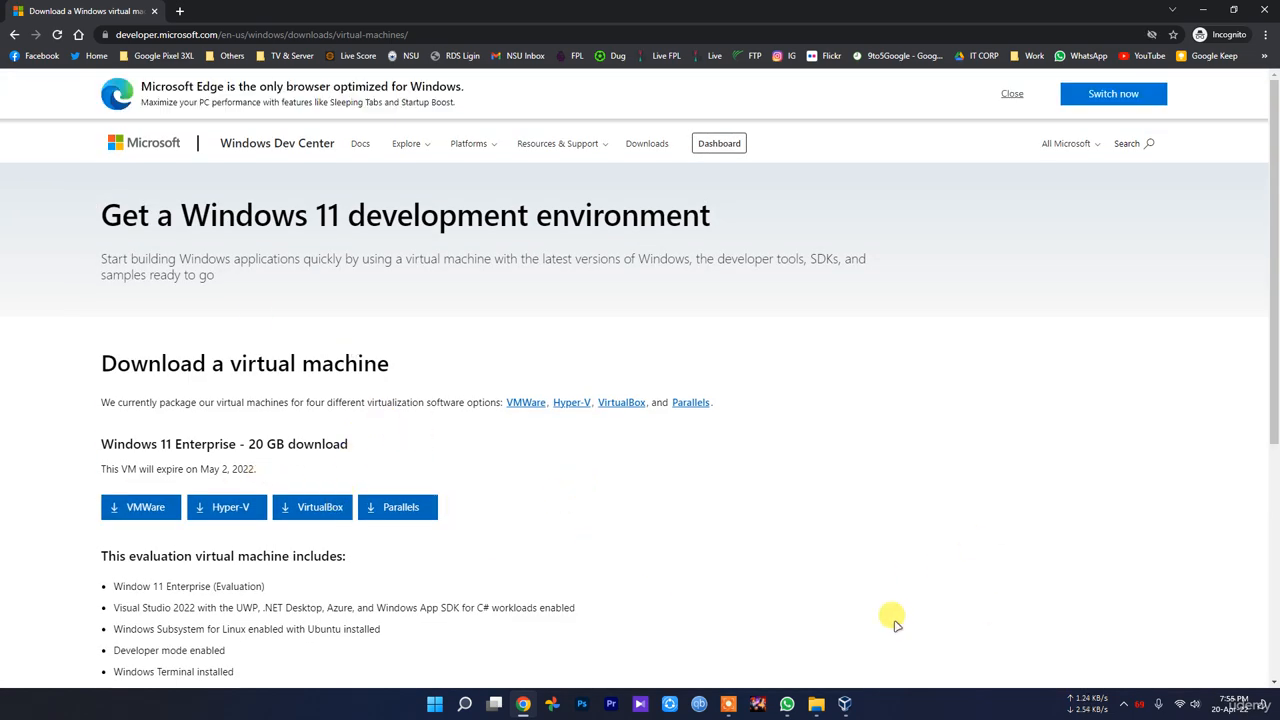
{"action": "left_click", "coordinate": [846, 704]}
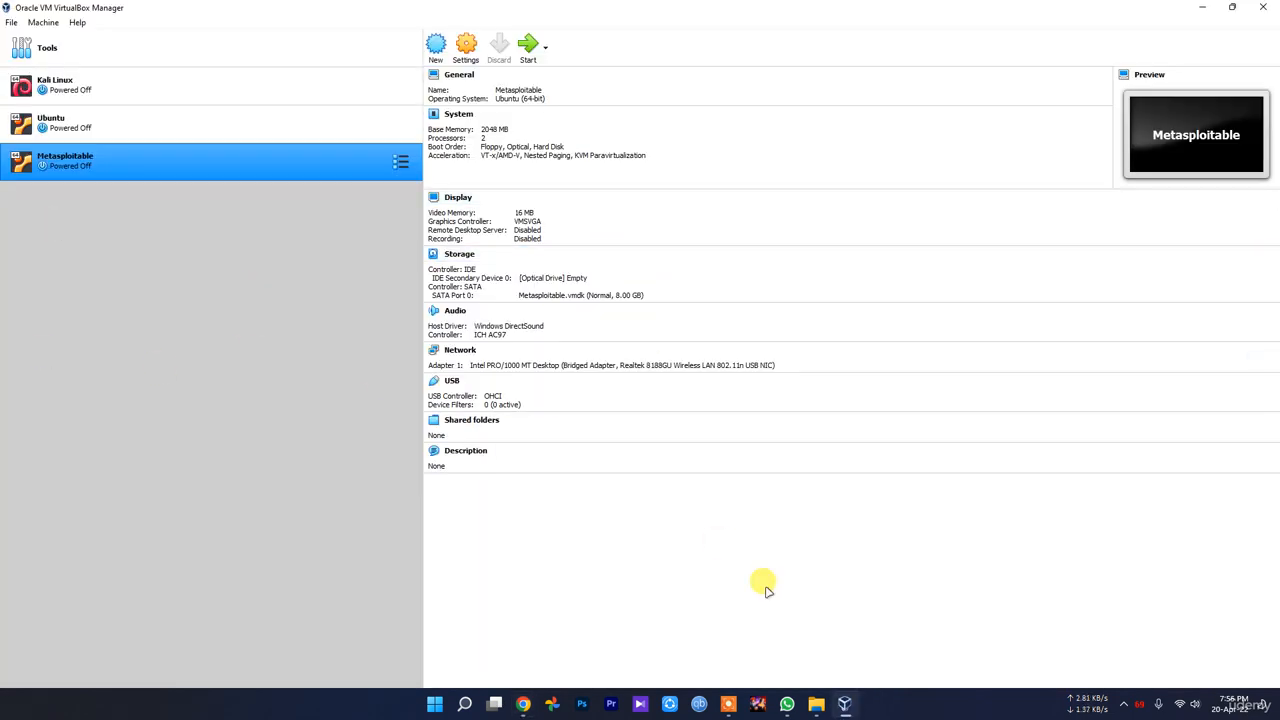
{"action": "left_click", "coordinate": [524, 704]}
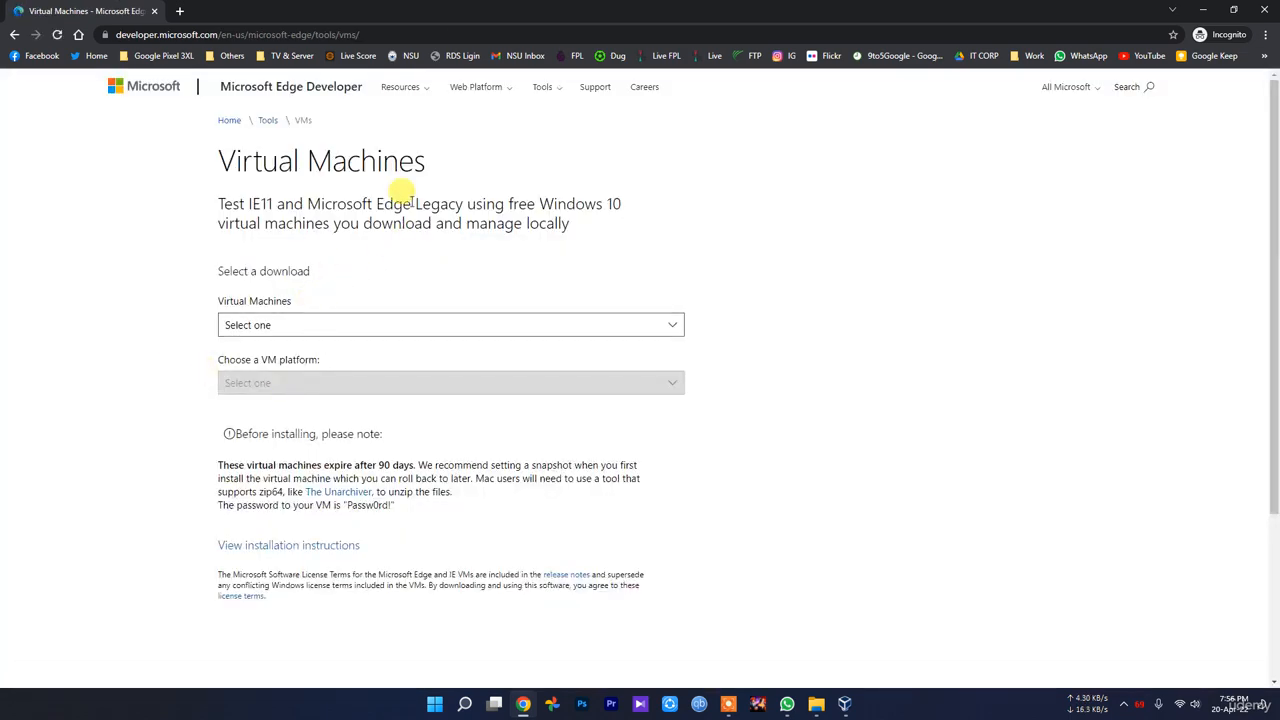
{"action": "left_click_drag", "start_coordinate": [426, 162], "coordinate": [226, 163]}
Open the MSEdge - Win10 appliance file from the MSEdge.Win10.VirtualBox folder for import into VirtualBox.
{"action": "left_click", "coordinate": [845, 704]}
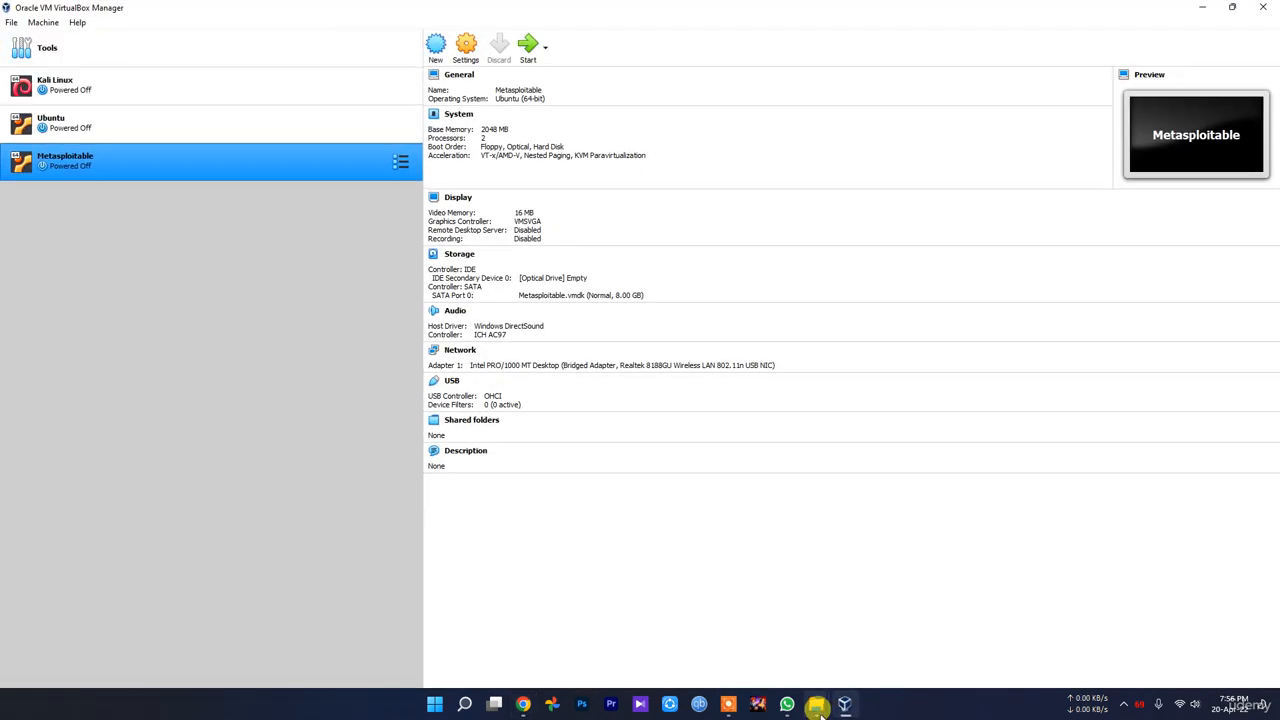
{"action": "mouse_move", "coordinate": [819, 706]}
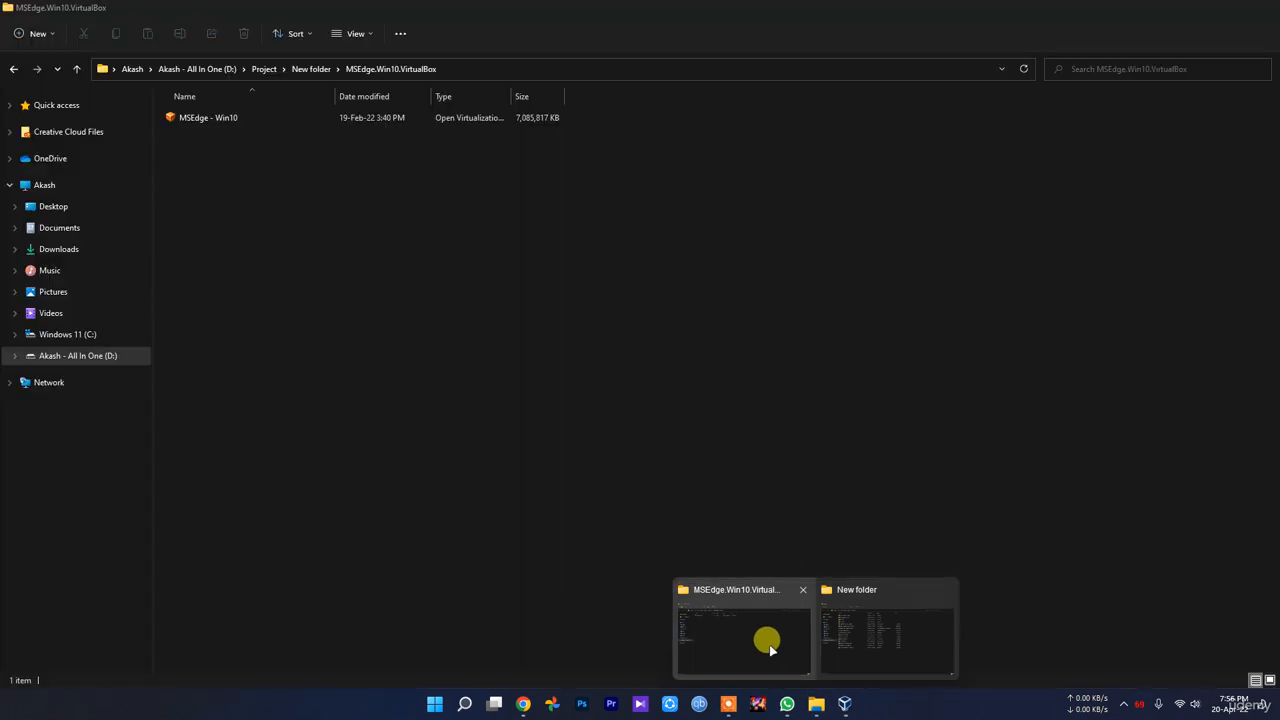
{"action": "left_click", "coordinate": [770, 650]}
{"action": "double_click", "coordinate": [209, 119]}
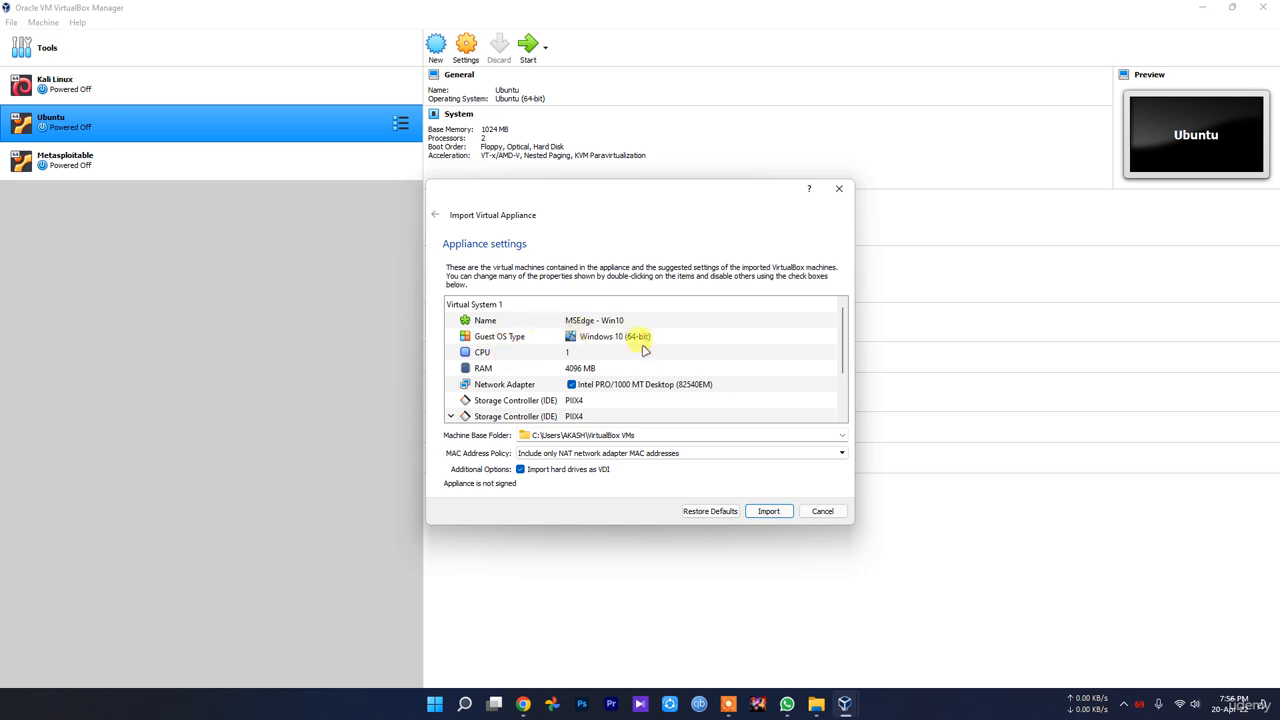
Set the appliance's machine base folder to the VM's folder on the D: drive.
{"action": "left_click", "coordinate": [842, 436]}
{"action": "left_click", "coordinate": [749, 455]}
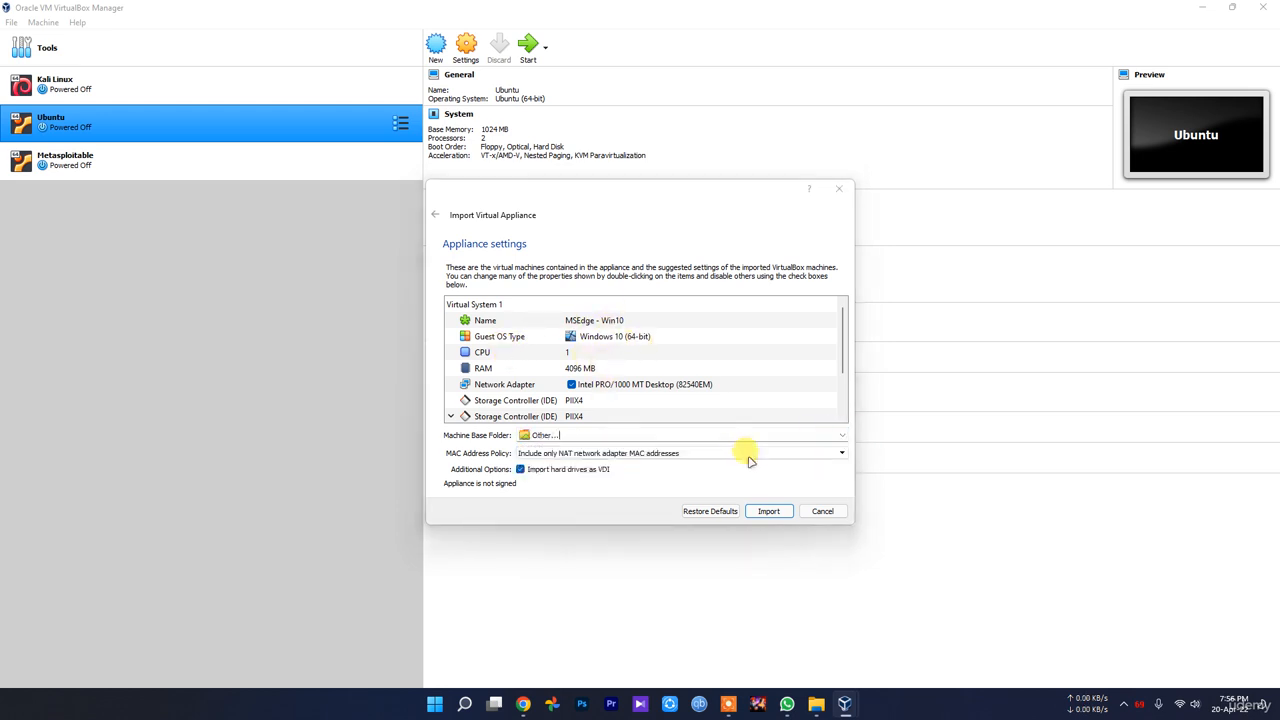
{"action": "scroll", "coordinate": [495, 397], "scroll_direction": "down", "scroll_amount": 2}
{"action": "left_click", "coordinate": [508, 444]}
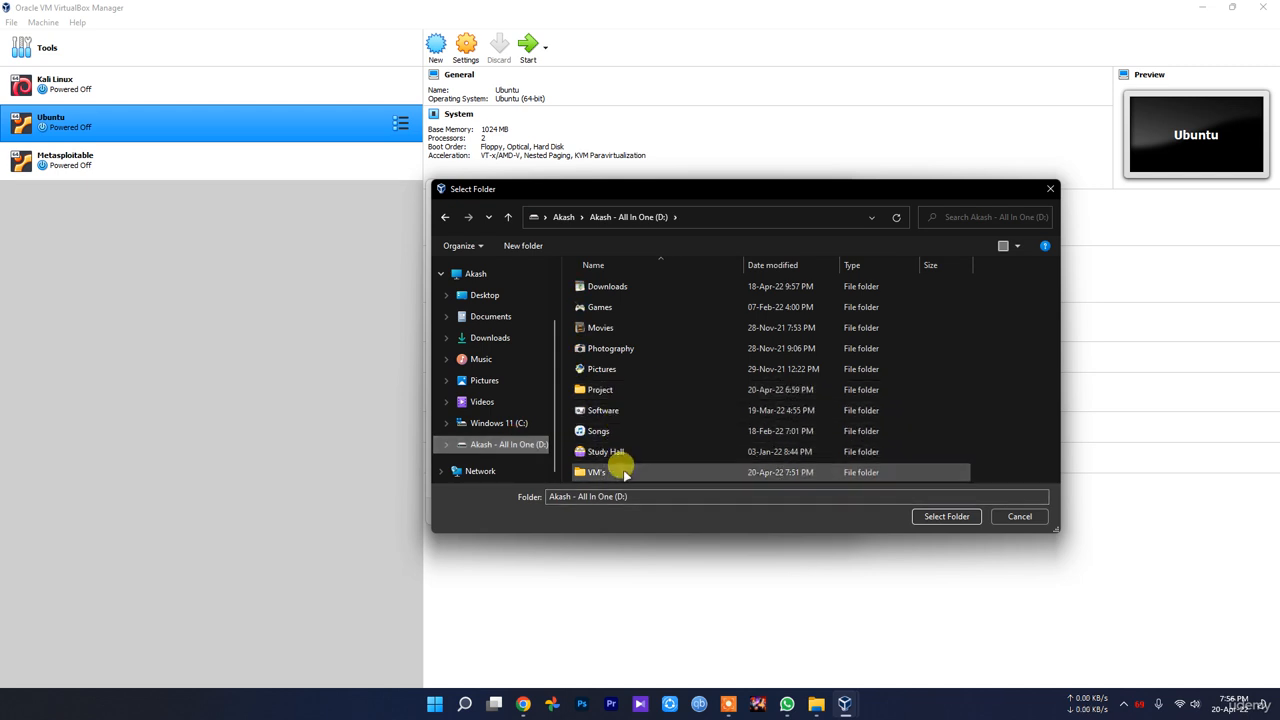
{"action": "double_click", "coordinate": [605, 472]}
{"action": "left_click", "coordinate": [945, 516]}
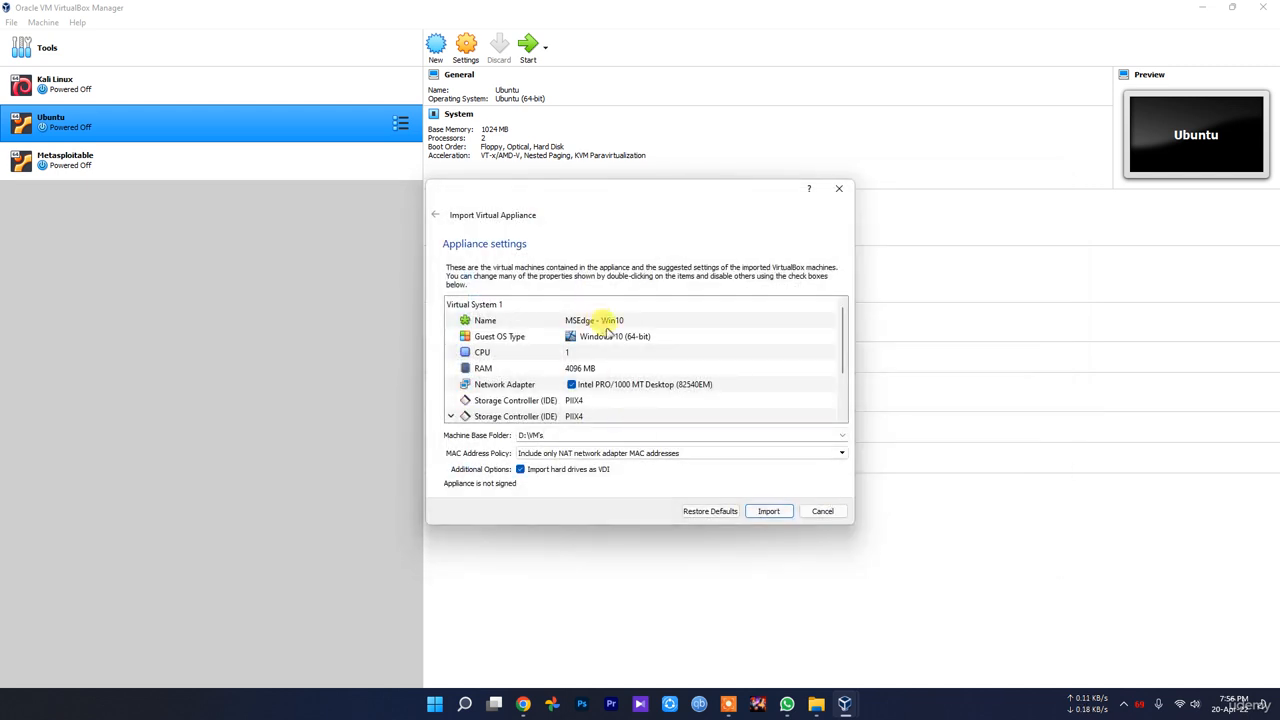
Review the appliance settings and import the MSEdge - Win10 virtual machine with its hard drives as VDI.
{"action": "scroll", "coordinate": [622, 364], "scroll_direction": "down", "scroll_amount": 2}
{"action": "scroll", "coordinate": [622, 364], "scroll_direction": "down", "scroll_amount": 1}
{"action": "scroll", "coordinate": [614, 357], "scroll_direction": "up", "scroll_amount": 2}
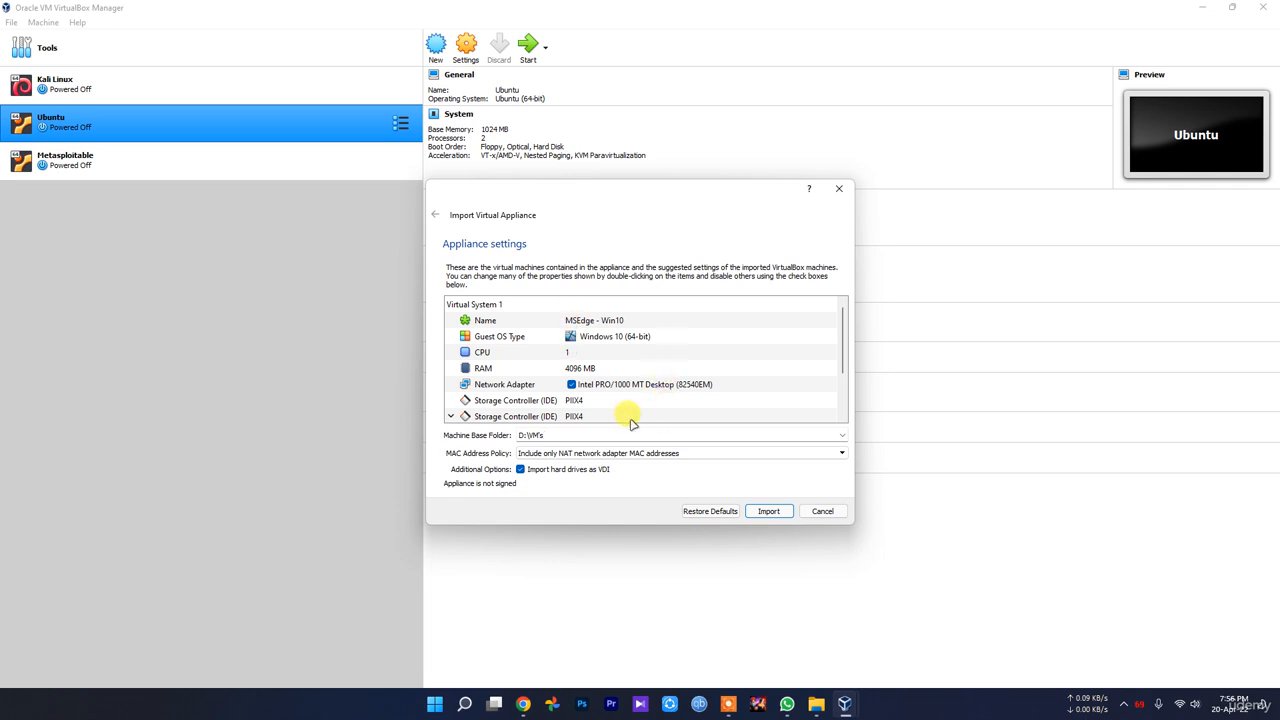
{"action": "scroll", "coordinate": [623, 416], "scroll_direction": "down", "scroll_amount": 2}
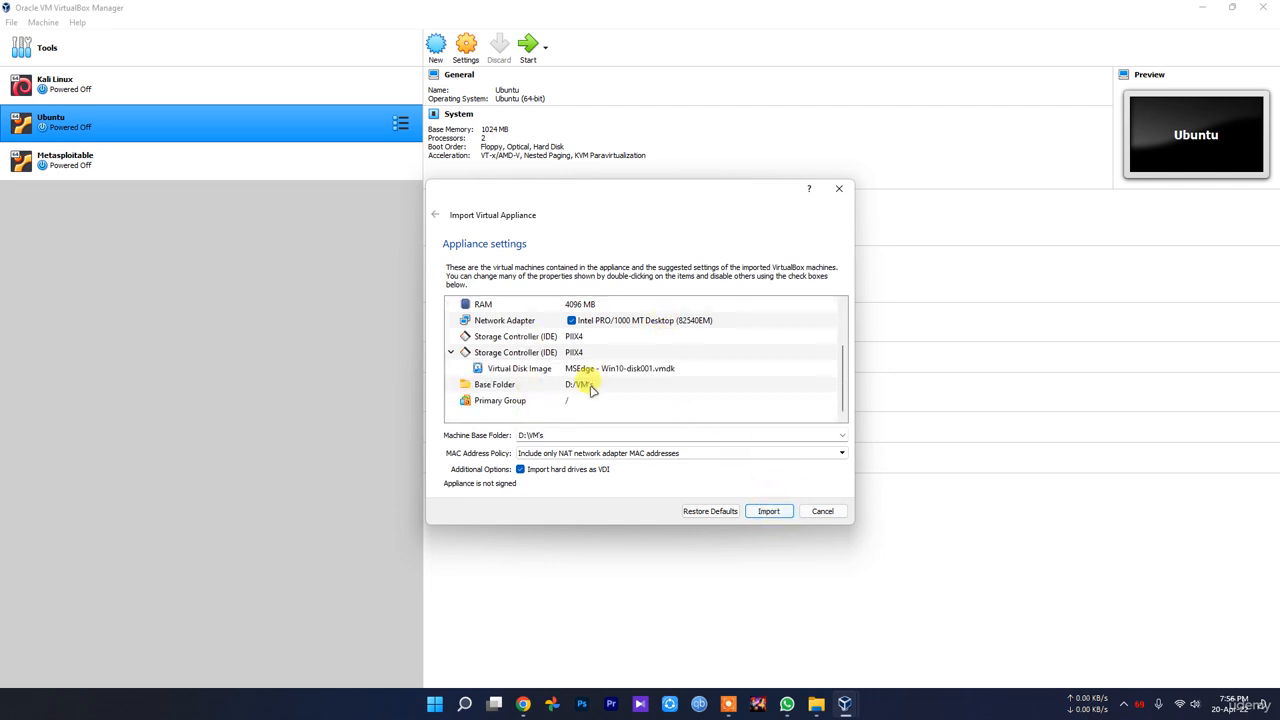
{"action": "scroll", "coordinate": [590, 370], "scroll_direction": "up", "scroll_amount": 2}
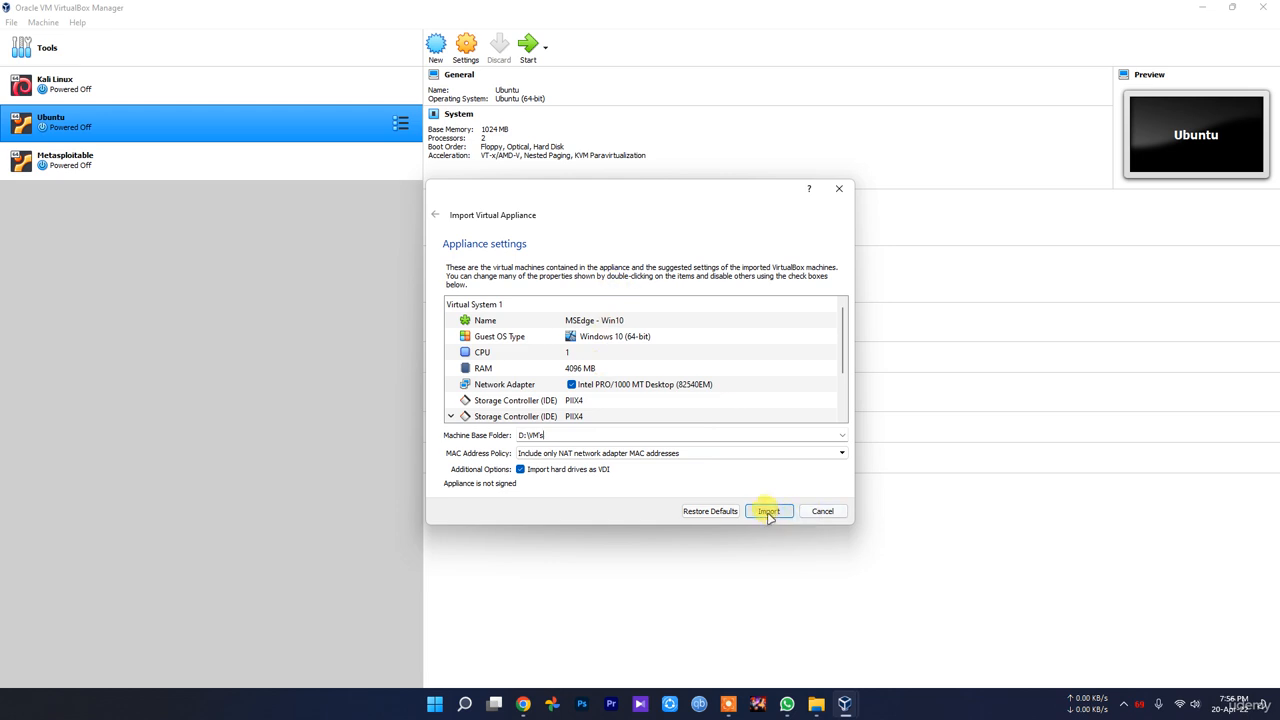
{"action": "left_click", "coordinate": [769, 512]}
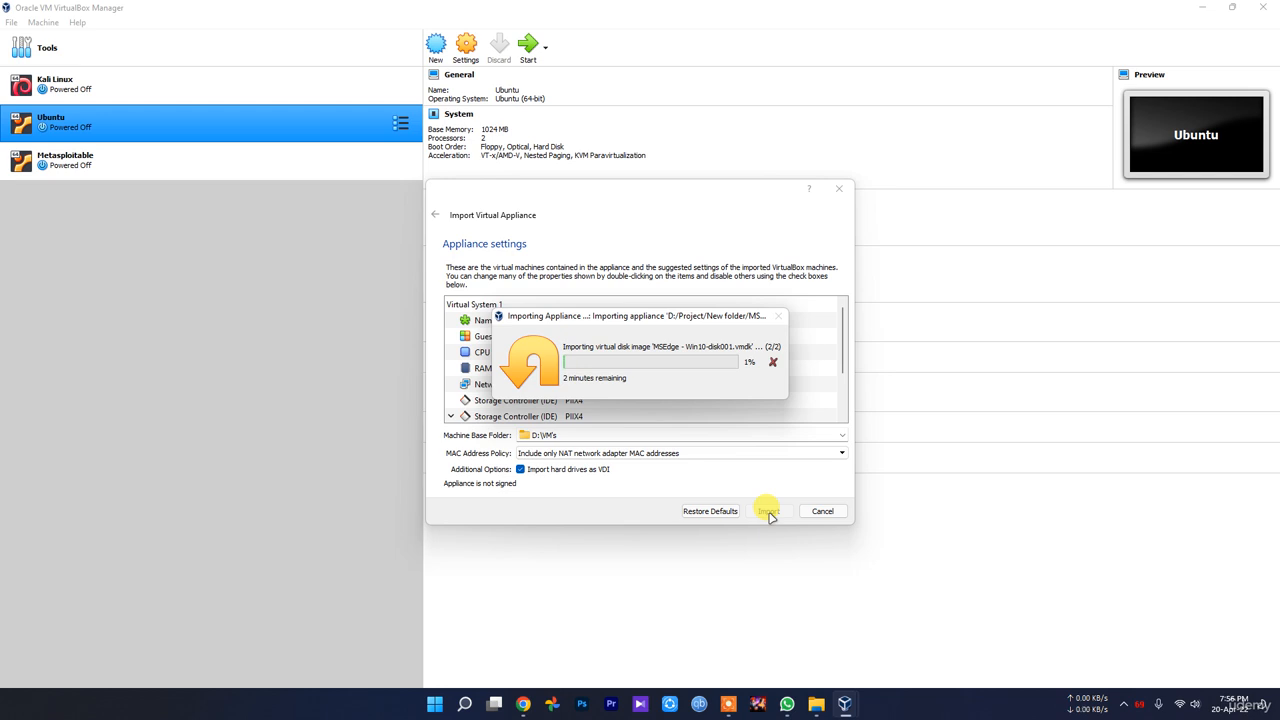
{"action": "left_click", "coordinate": [1123, 703]}
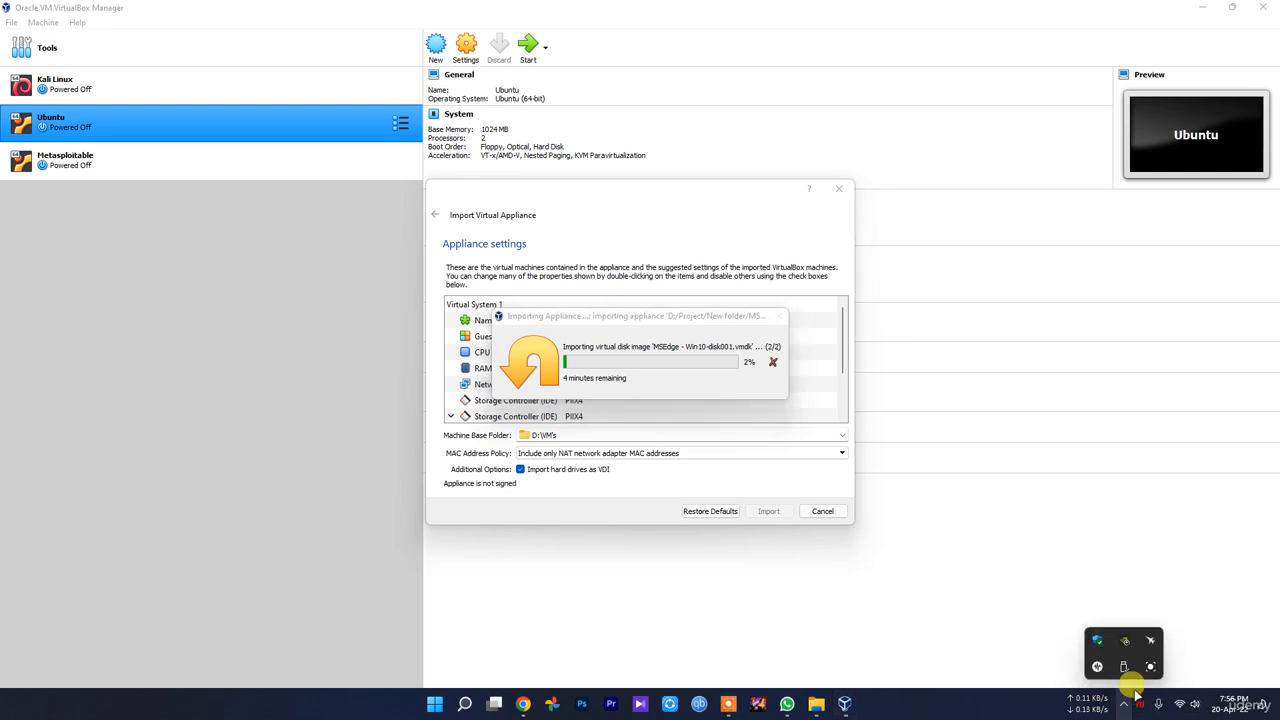
{"action": "left_click", "coordinate": [1150, 667]}
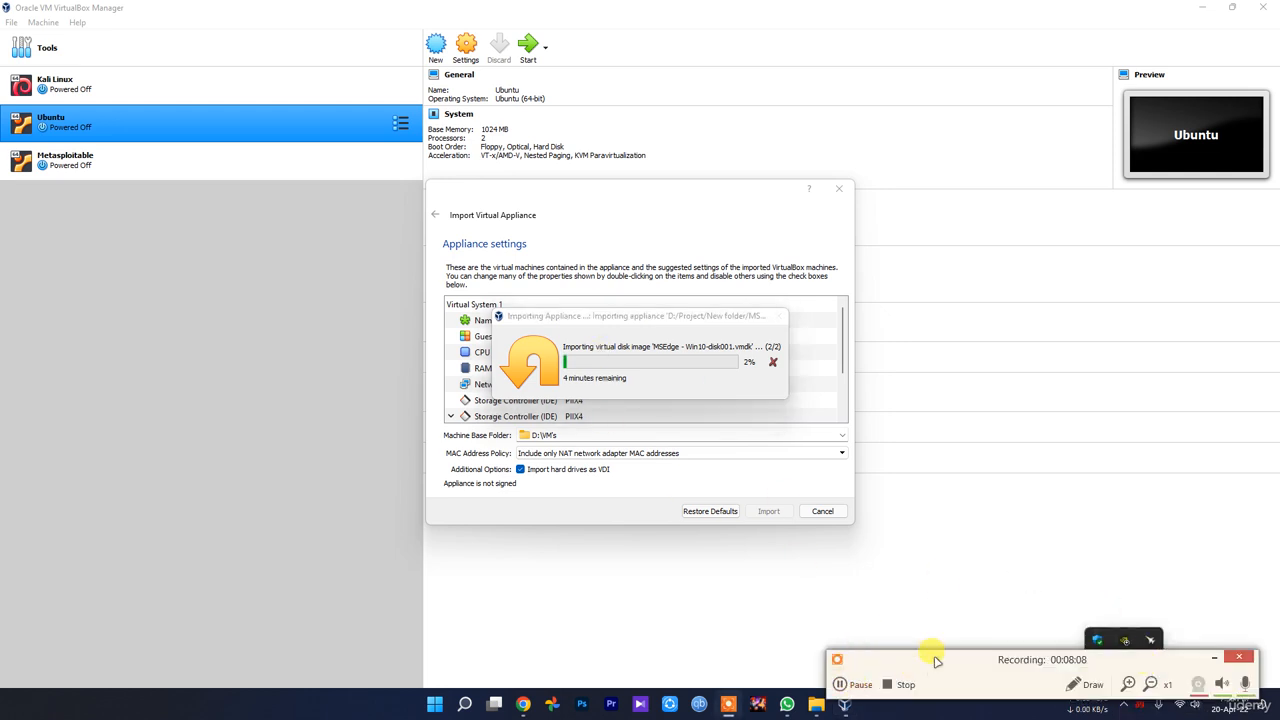
{"action": "left_click", "coordinate": [858, 686]}
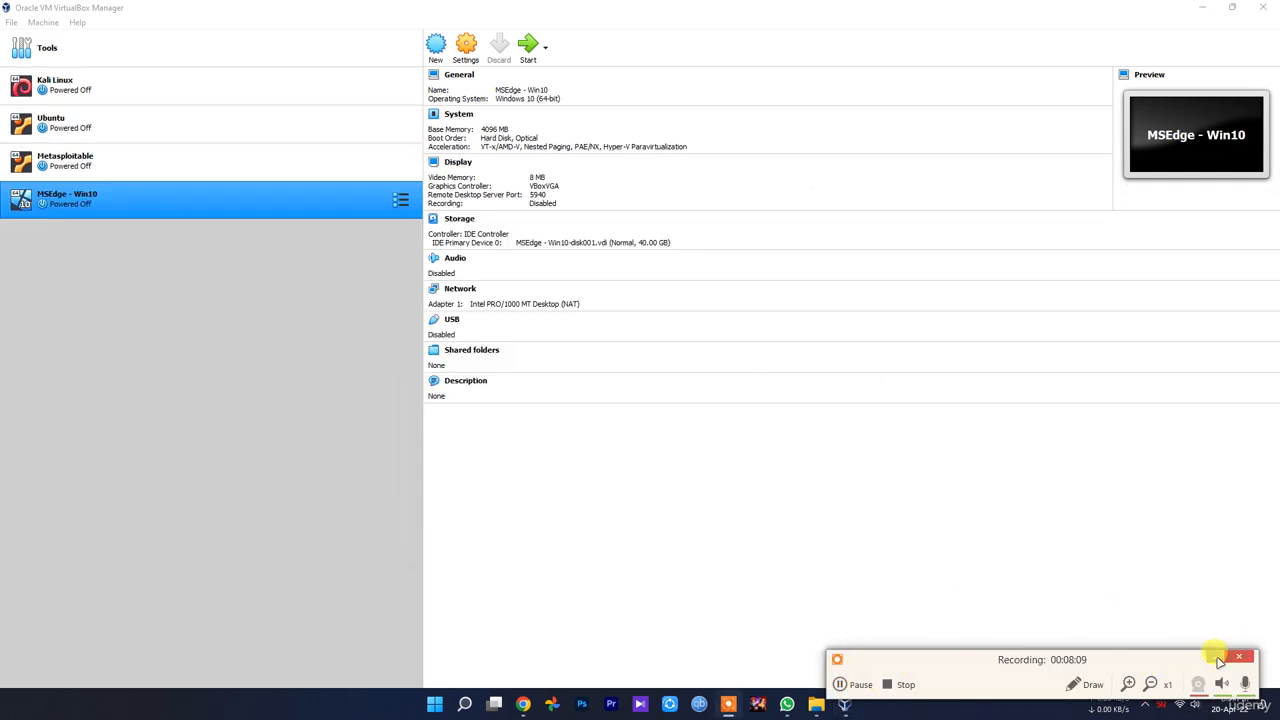
{"action": "left_click", "coordinate": [1214, 657]}
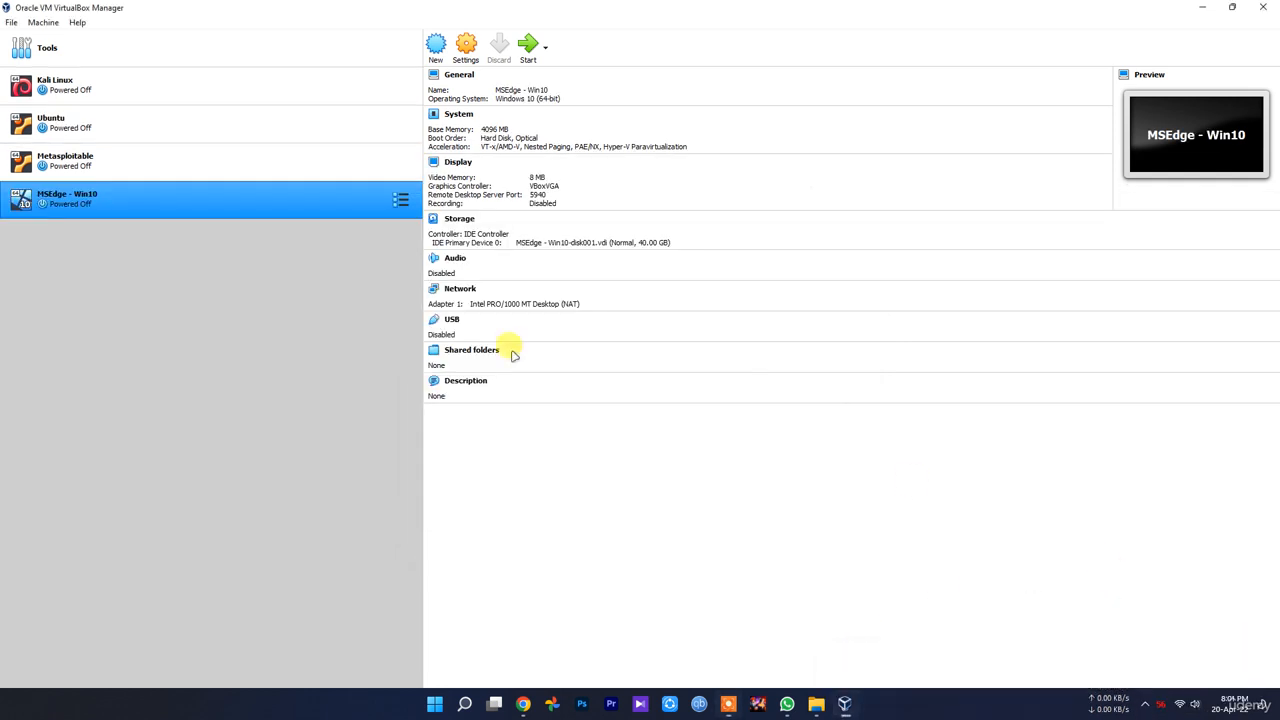
Set both the shared clipboard and drag'n'drop of the MSEdge - Win10 machine to Bidirectional.
{"action": "left_click", "coordinate": [465, 50]}
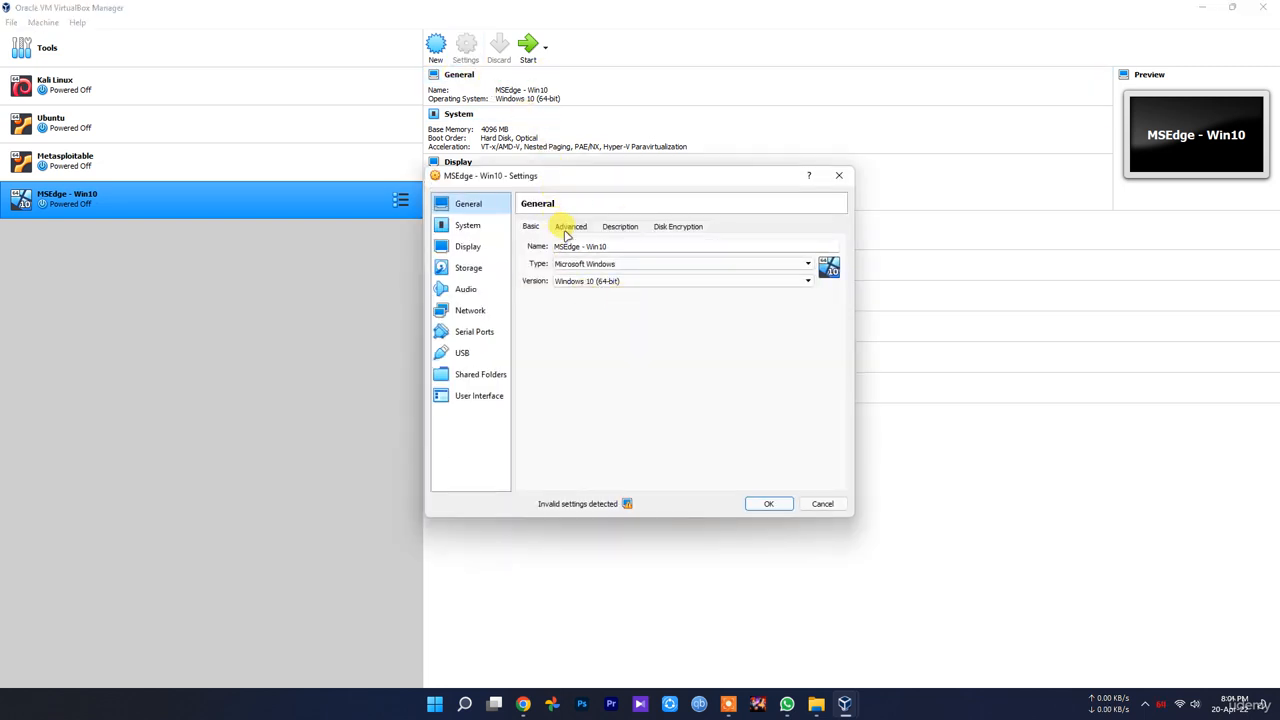
{"action": "left_click", "coordinate": [568, 227]}
{"action": "left_click", "coordinate": [630, 265]}
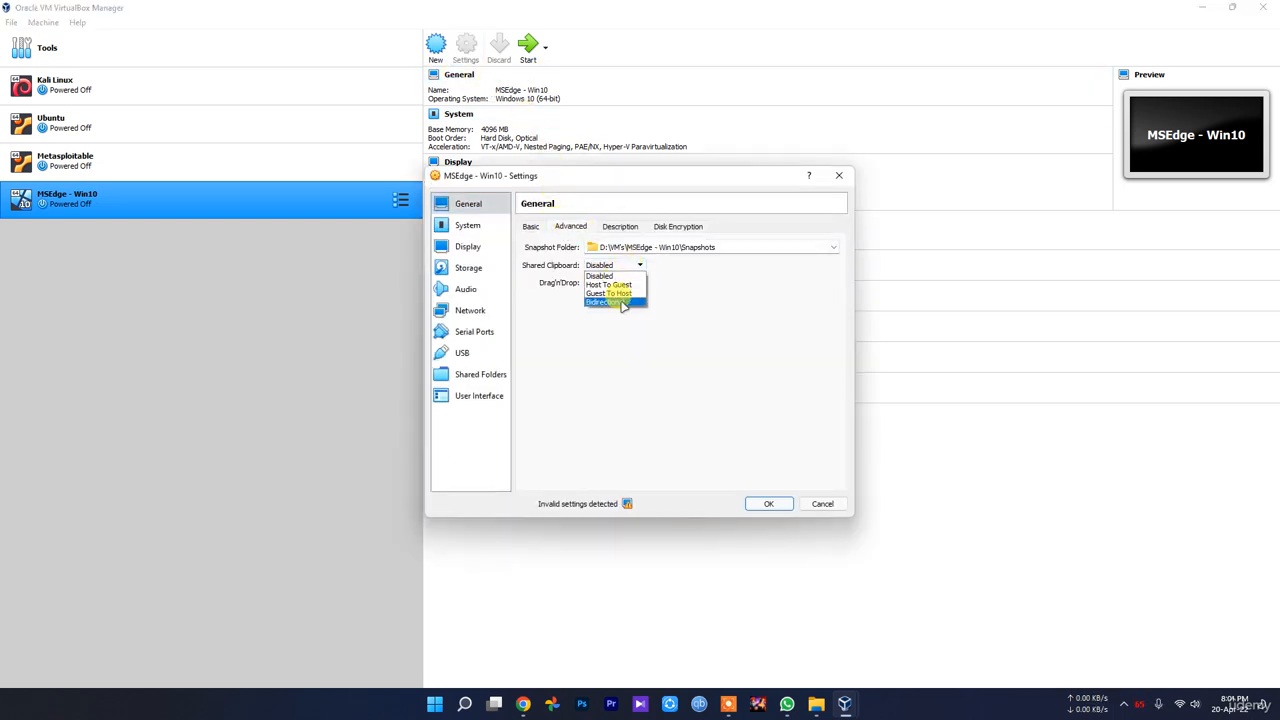
{"action": "left_click", "coordinate": [622, 304]}
{"action": "left_click", "coordinate": [612, 283]}
{"action": "left_click", "coordinate": [614, 317]}
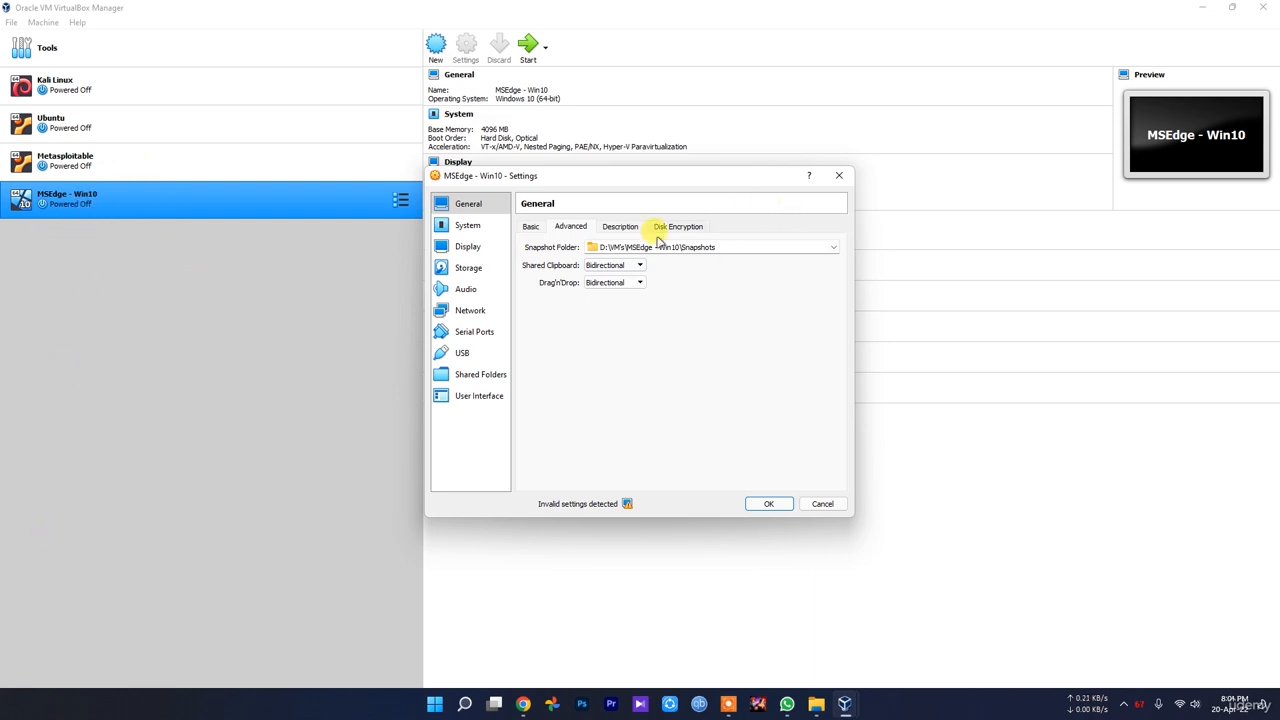
Set the MSEdge - Win10 machine's processor count to 2.
{"action": "left_click", "coordinate": [468, 228]}
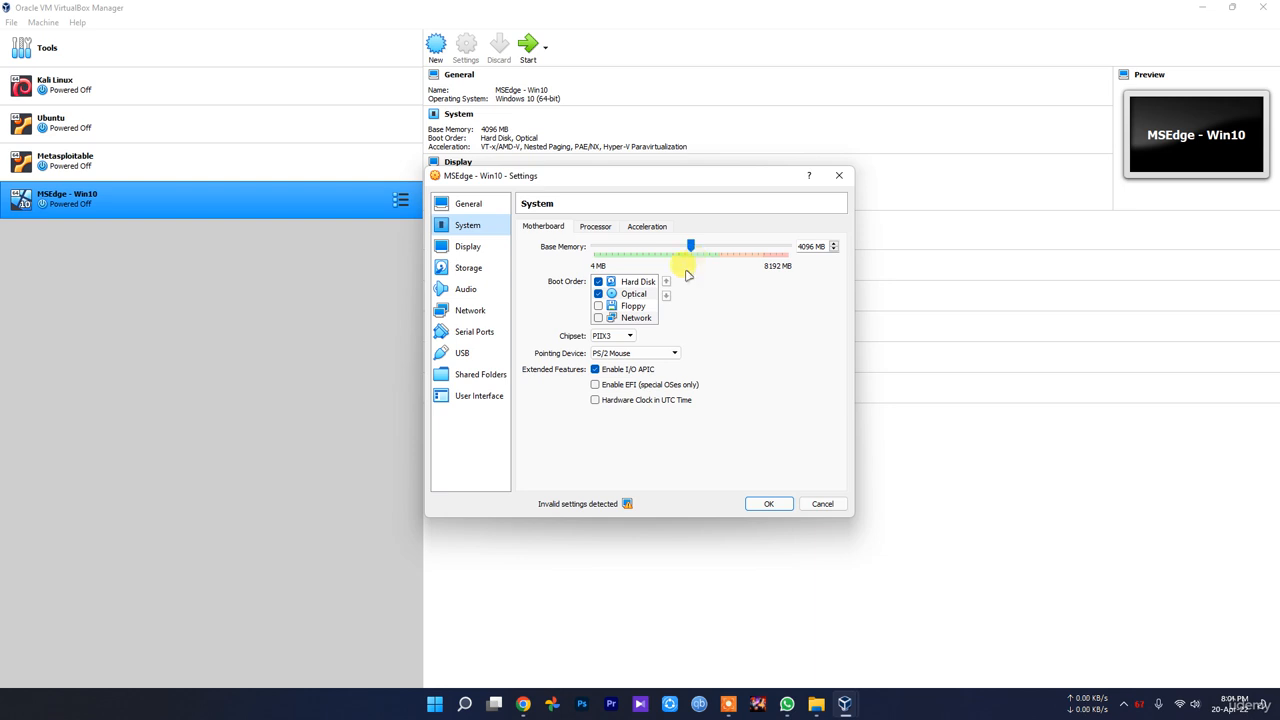
{"action": "left_click", "coordinate": [597, 227]}
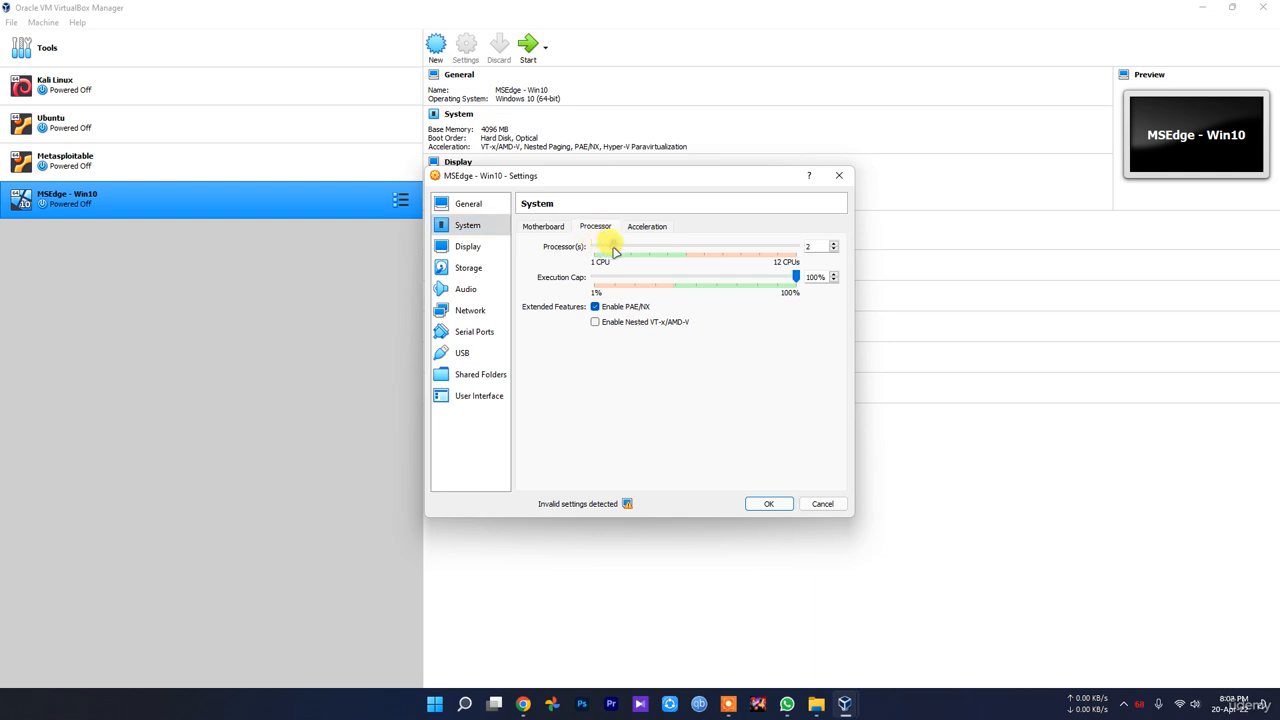
Look through the MSEdge - Win10 display and storage settings and attach network Adapter 1 to the Bridged Adapter.
{"action": "left_click", "coordinate": [467, 246]}
{"action": "left_click", "coordinate": [475, 268]}
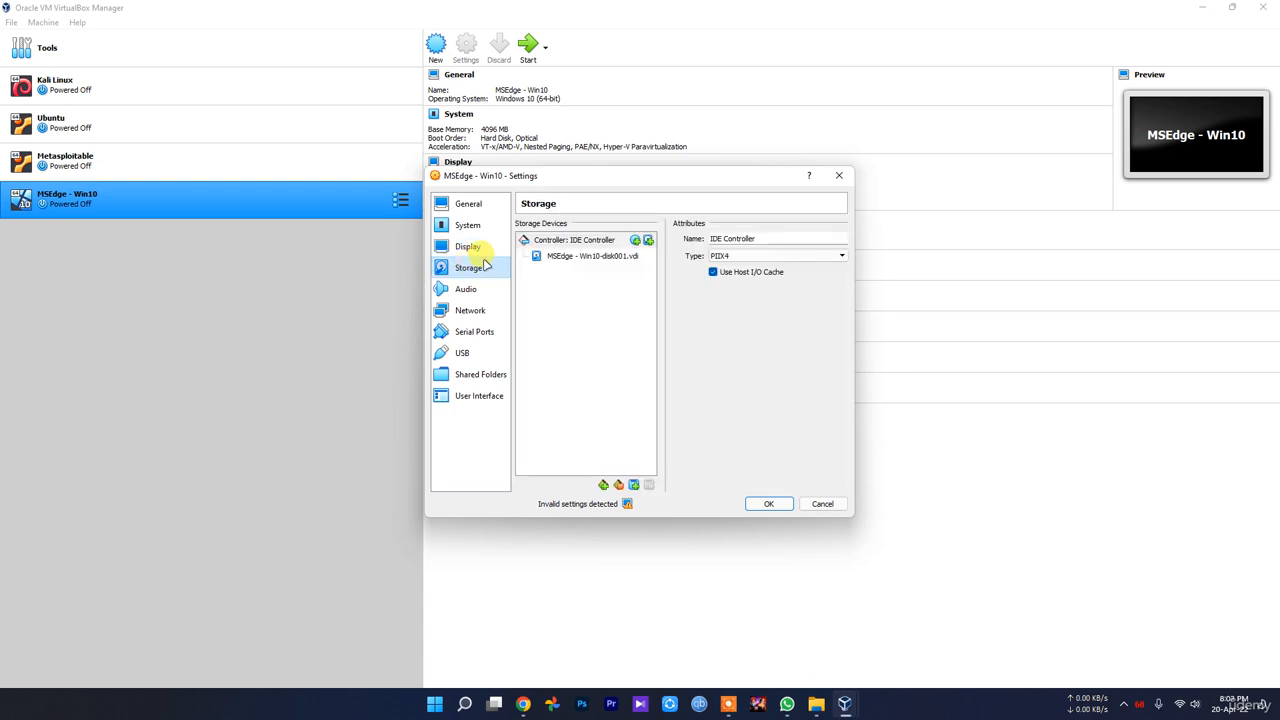
{"action": "left_click", "coordinate": [467, 247]}
{"action": "left_click", "coordinate": [473, 268]}
{"action": "left_click", "coordinate": [466, 293]}
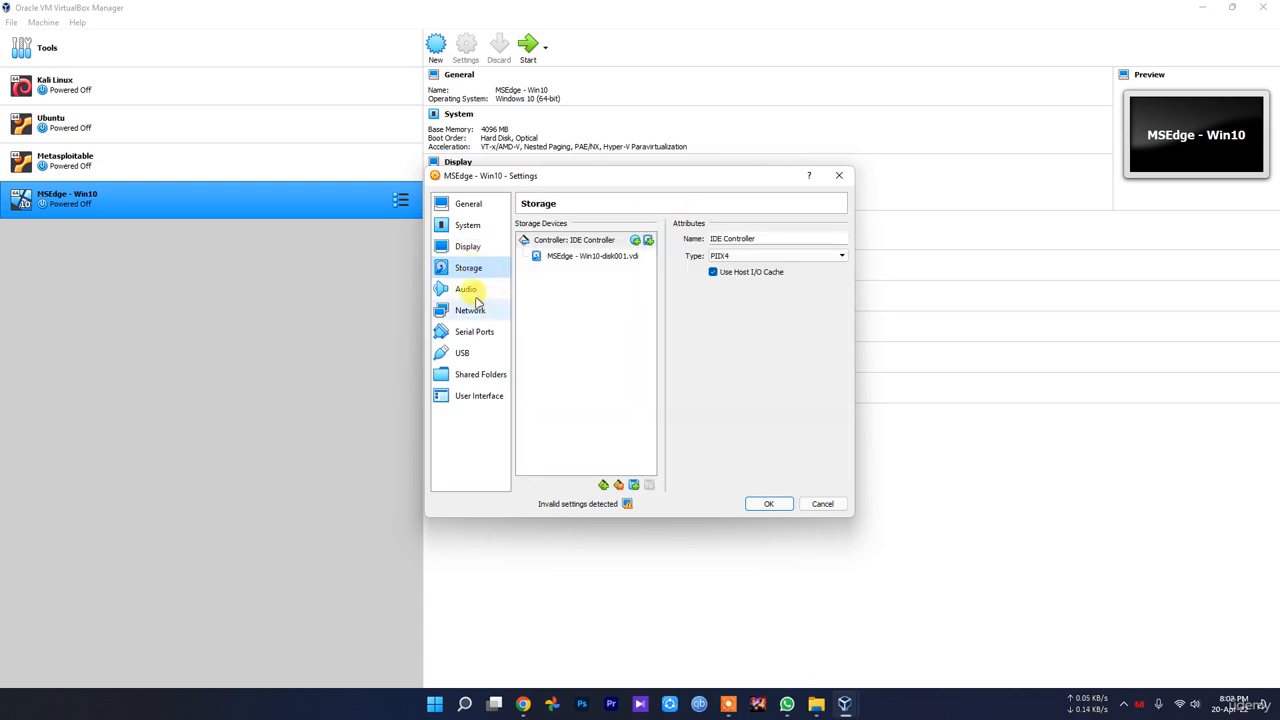
{"action": "left_click", "coordinate": [466, 312]}
{"action": "left_click", "coordinate": [615, 262]}
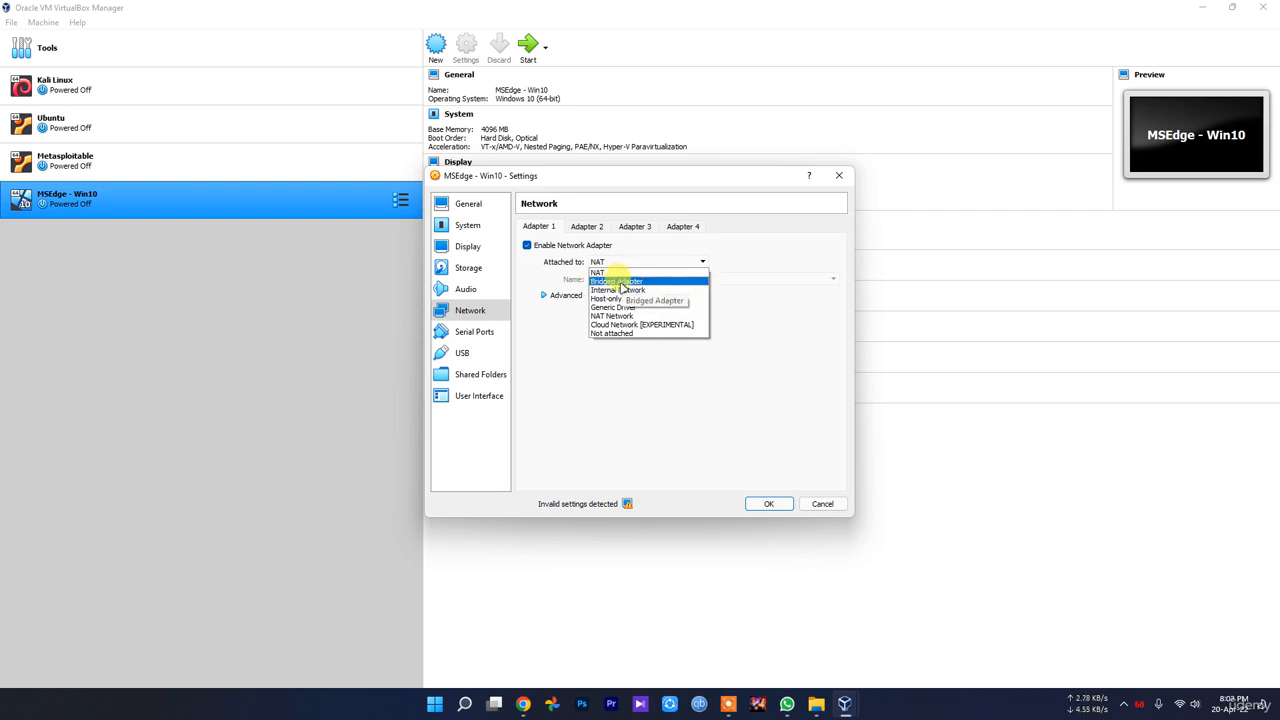
{"action": "left_click", "coordinate": [622, 281]}
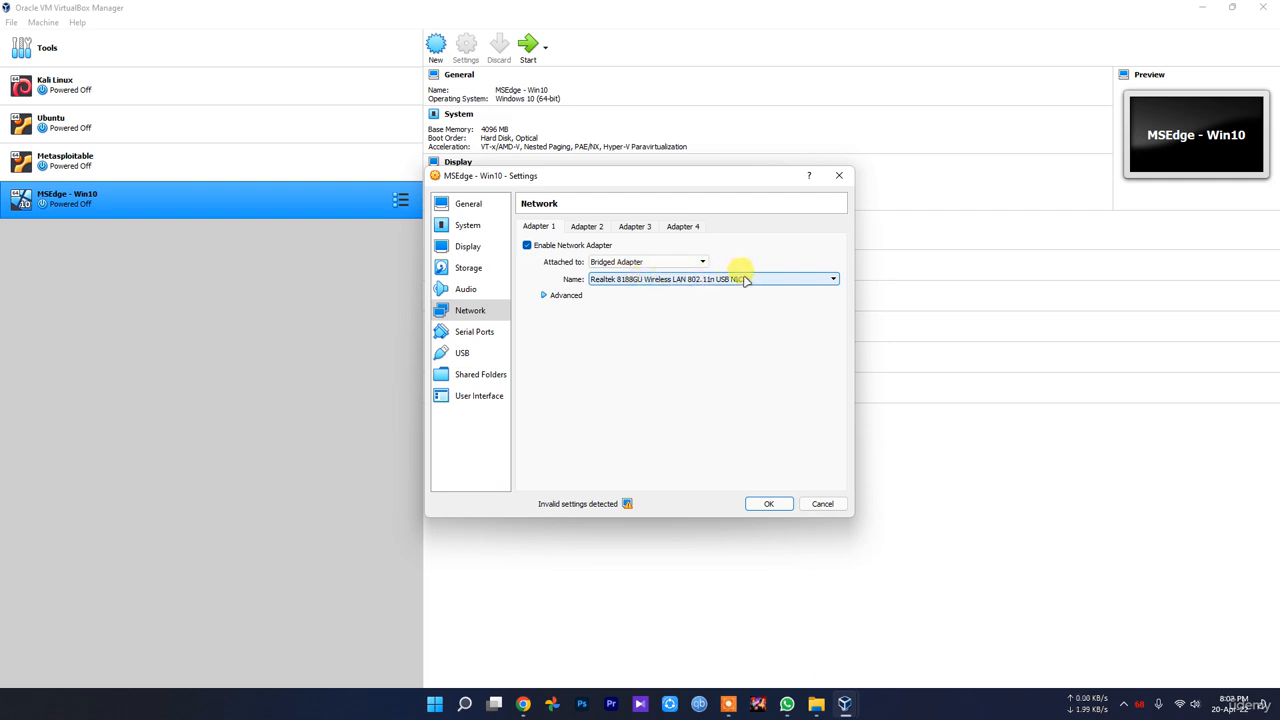
Review the serial port, USB, shared folder and user interface settings, and save the machine's configuration.
{"action": "left_click", "coordinate": [478, 331]}
{"action": "left_click", "coordinate": [484, 353]}
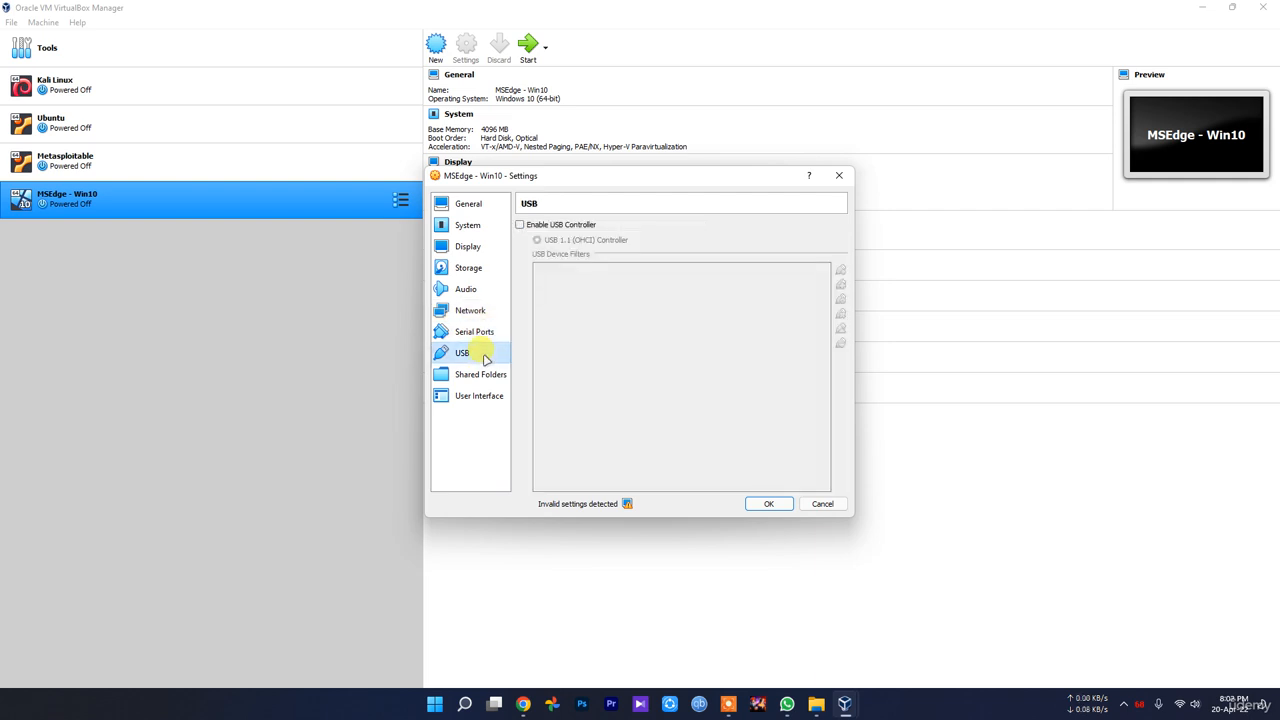
{"action": "left_click", "coordinate": [485, 374]}
{"action": "left_click", "coordinate": [482, 396]}
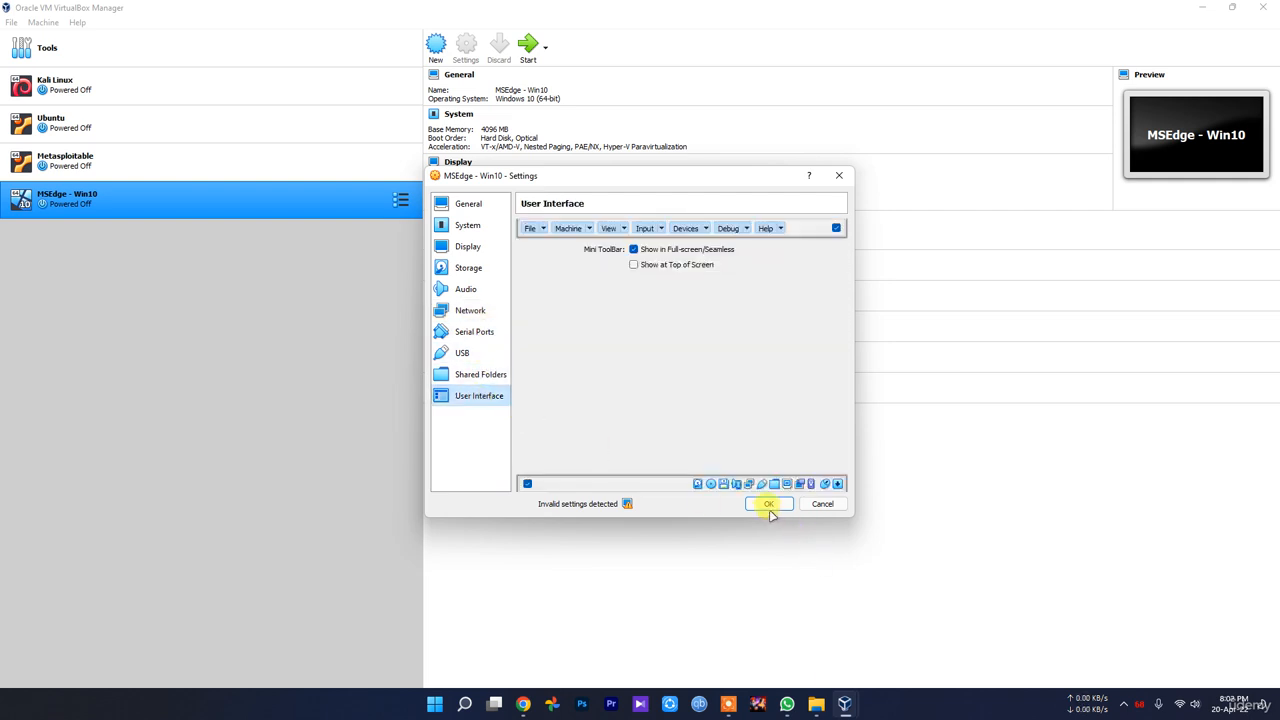
{"action": "left_click", "coordinate": [769, 507]}
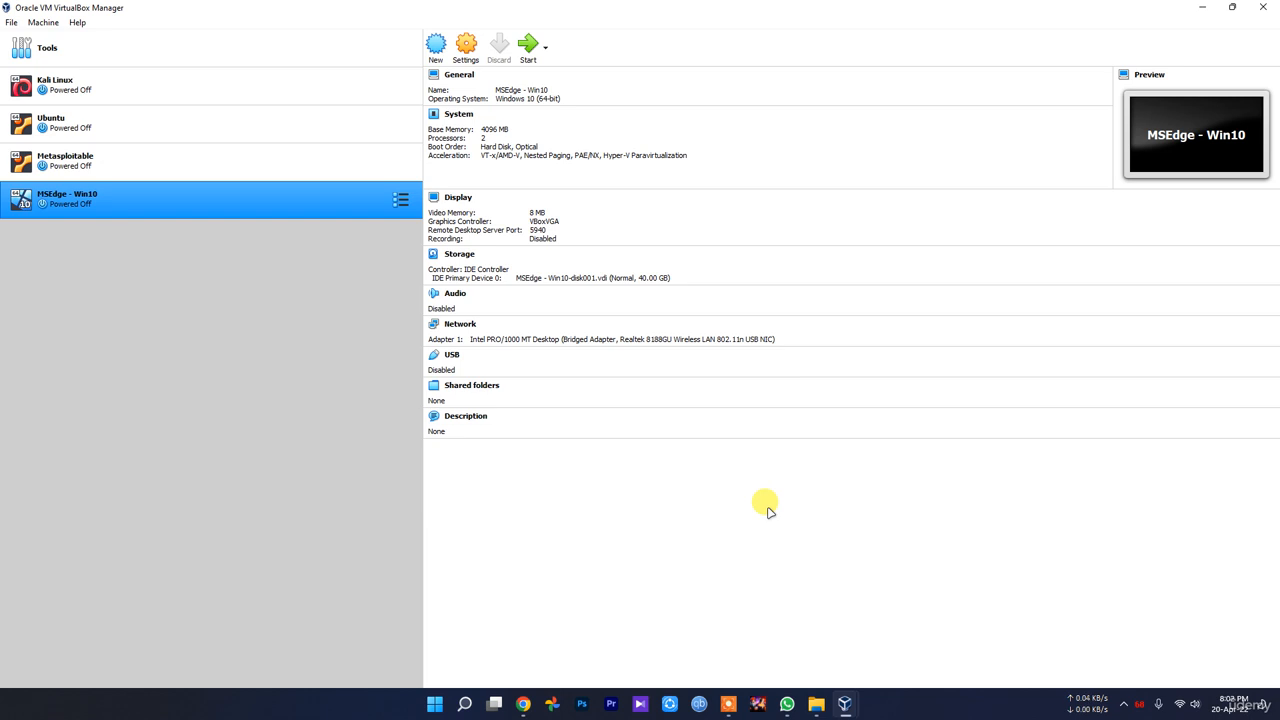
Start the MSEdge - Win10 machine and dismiss the keyboard capture and mouse integration notices in its window.
{"action": "left_click", "coordinate": [528, 48]}
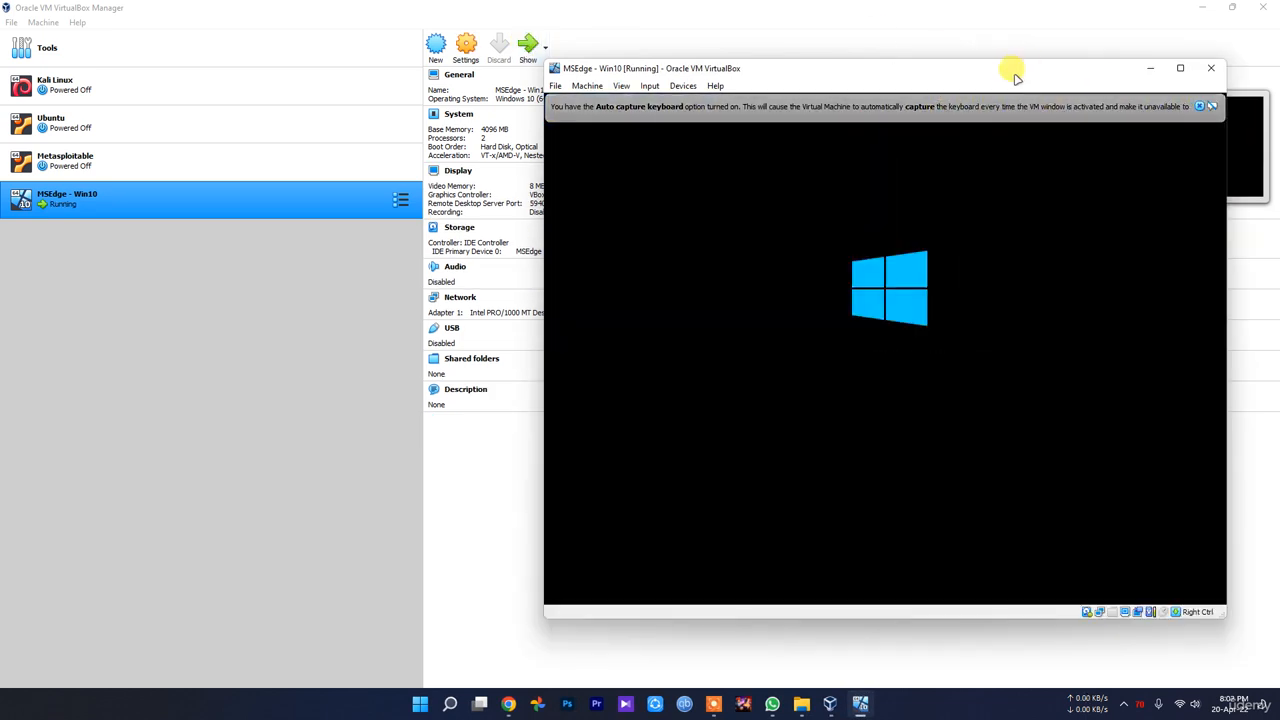
{"action": "left_click", "coordinate": [1068, 110]}
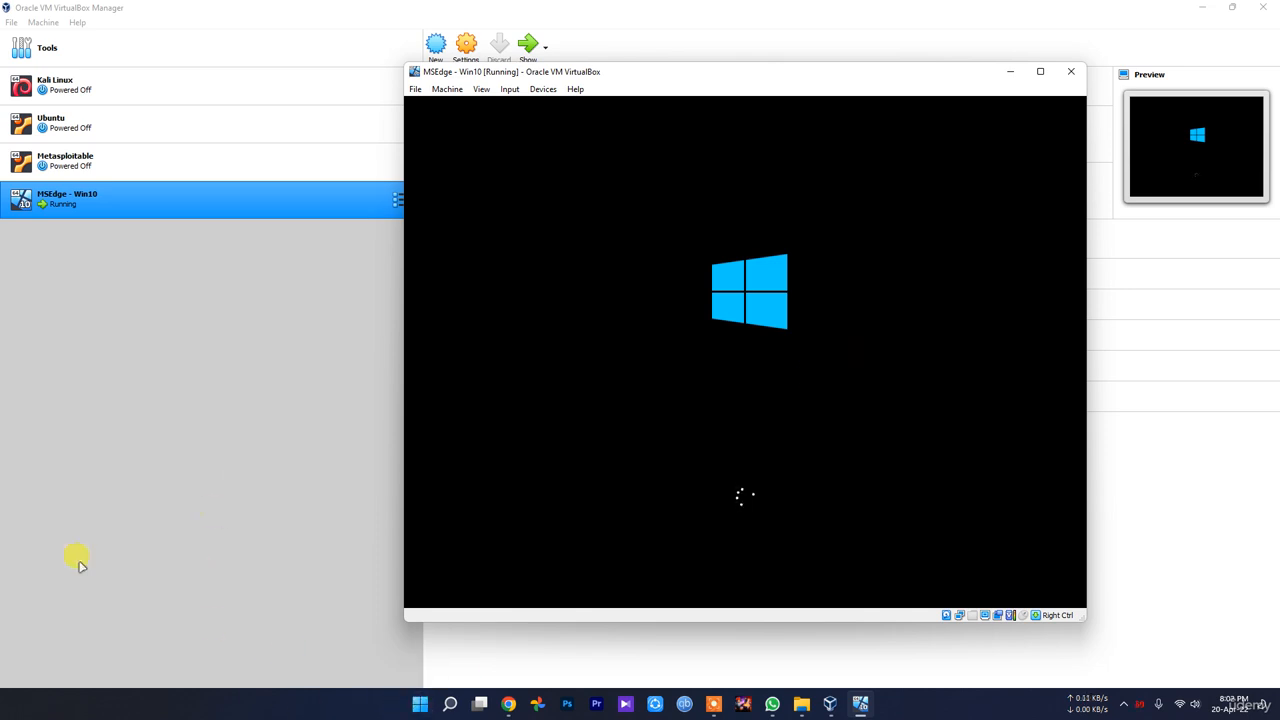
{"action": "left_click", "coordinate": [717, 313]}
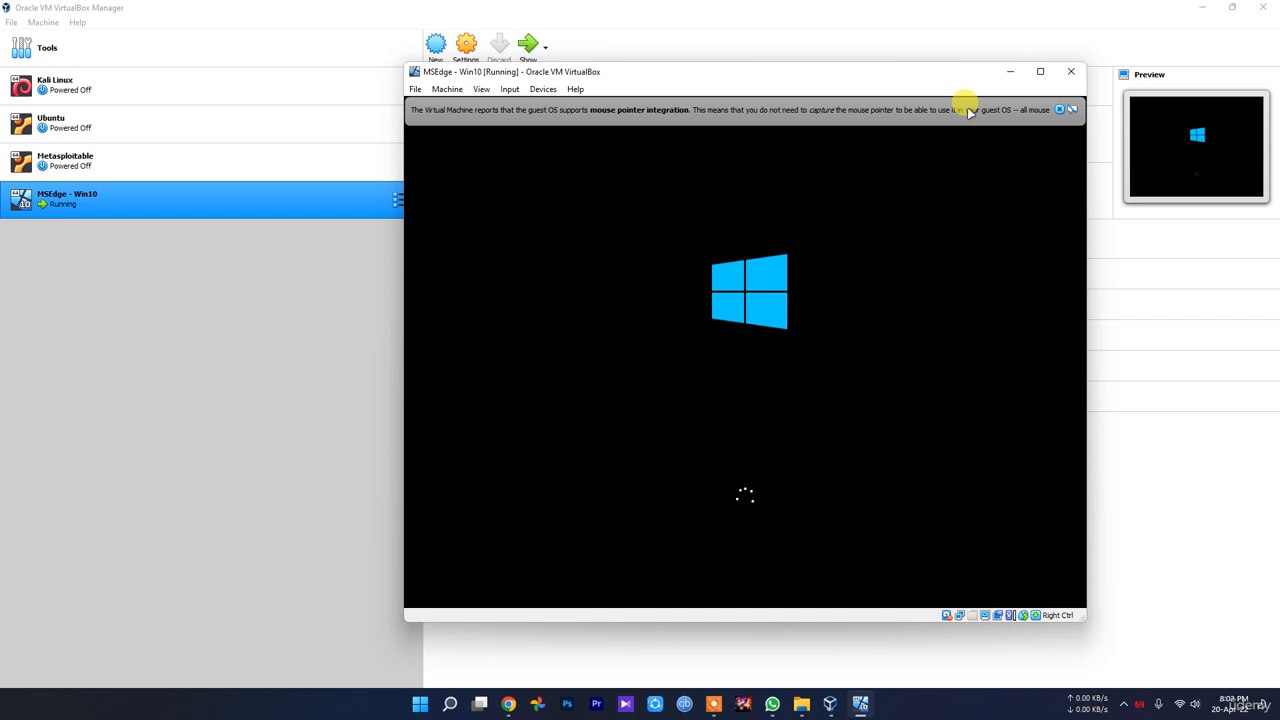
{"action": "left_click", "coordinate": [1059, 109]}
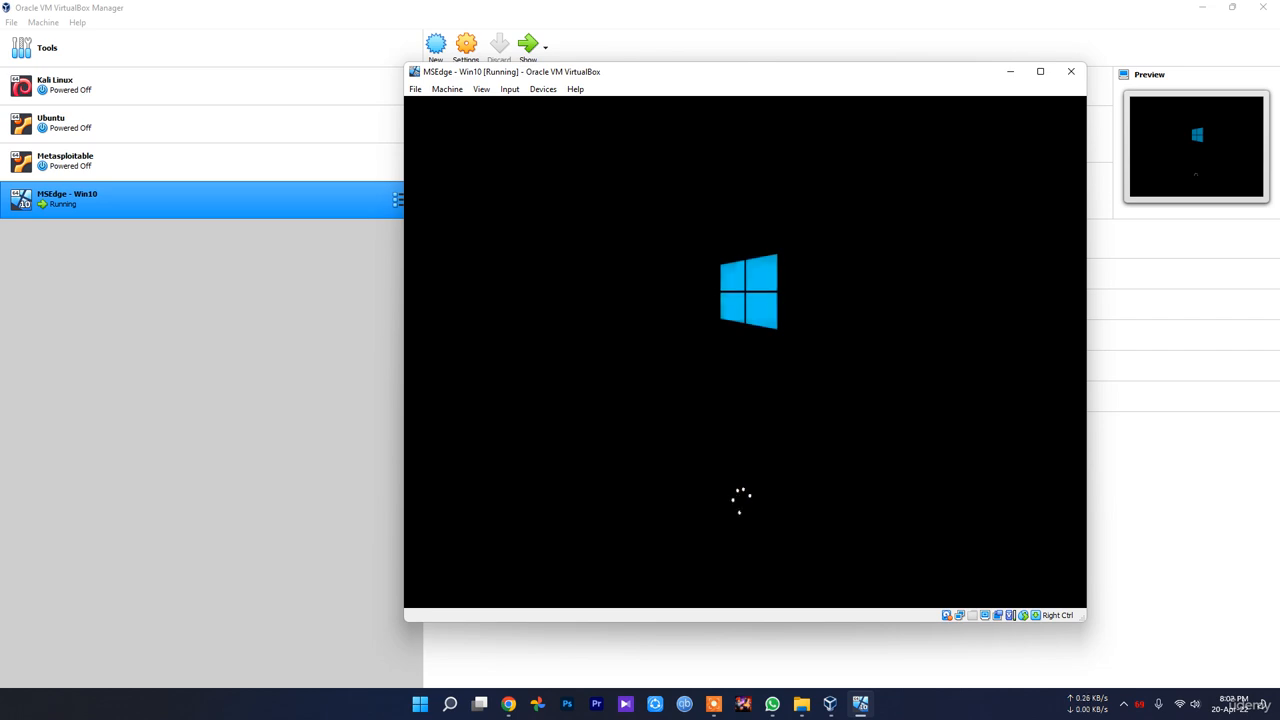
Switch to File Explorer and examine the files in Metasploitable2-Linux inside the metasploitable-linux-2.0.0 folder on the D: drive.
{"action": "left_click", "coordinate": [802, 704]}
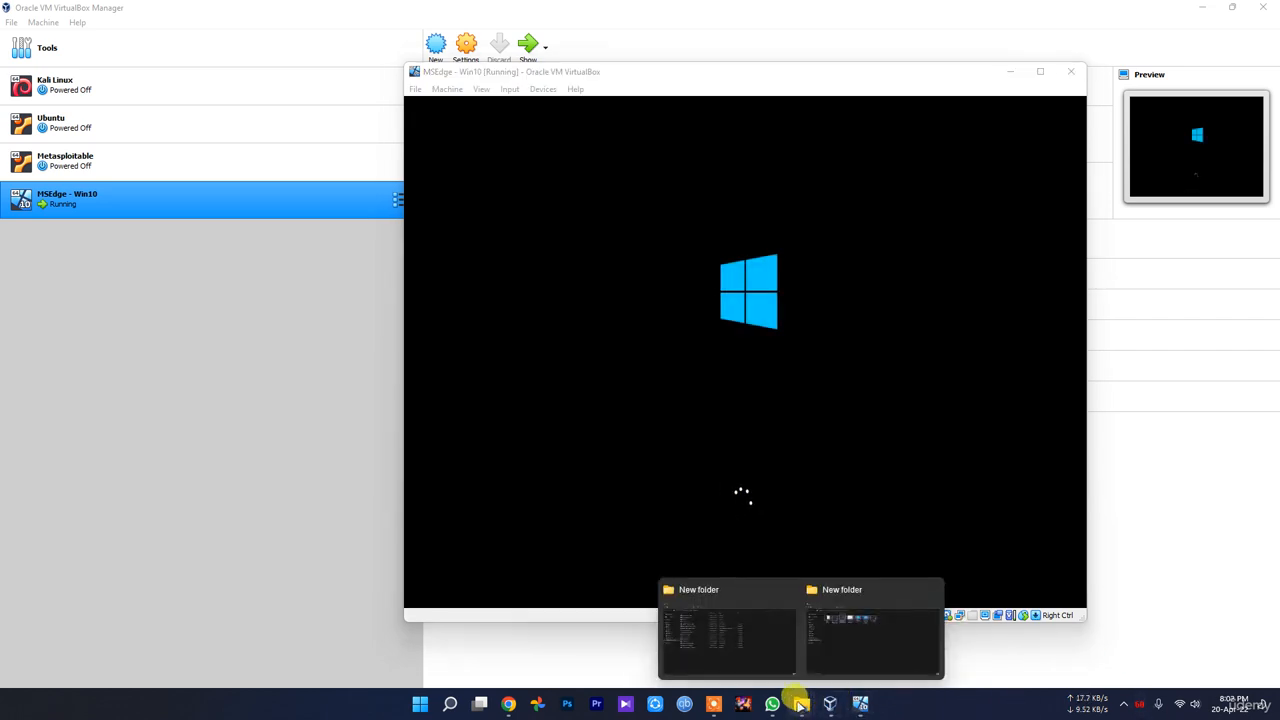
{"action": "left_click", "coordinate": [723, 649]}
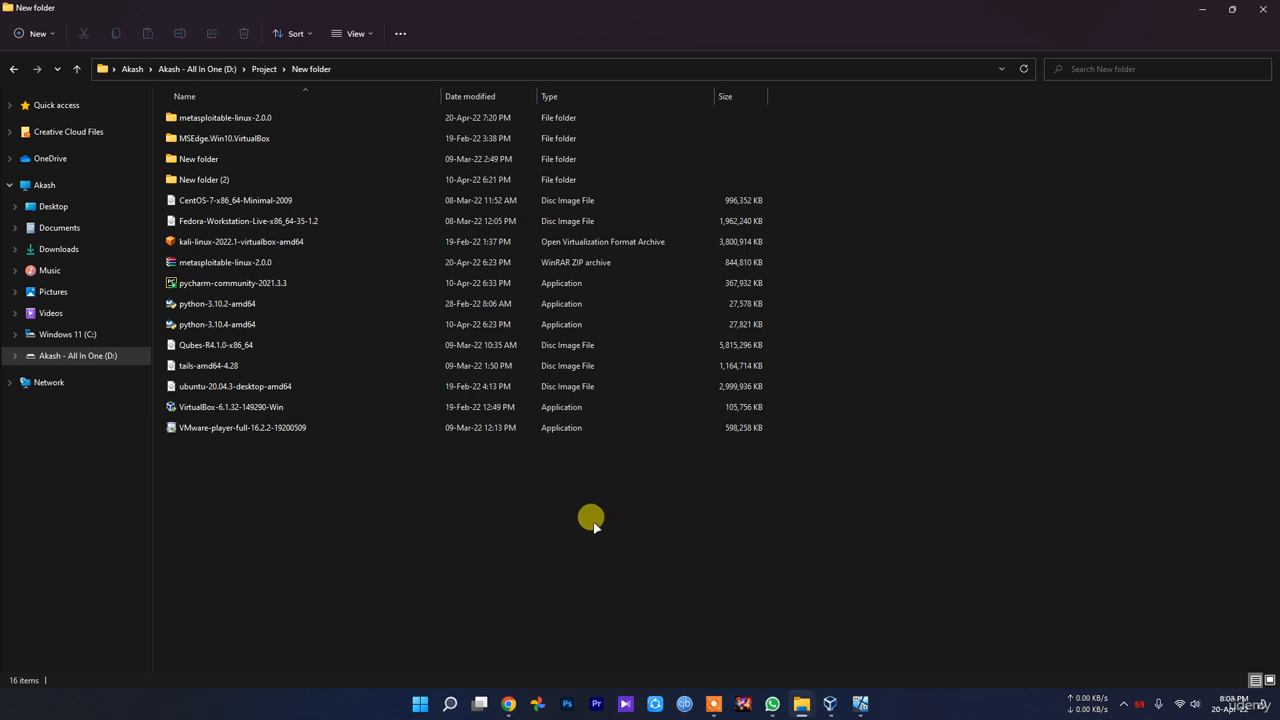
{"action": "mouse_move", "coordinate": [268, 202]}
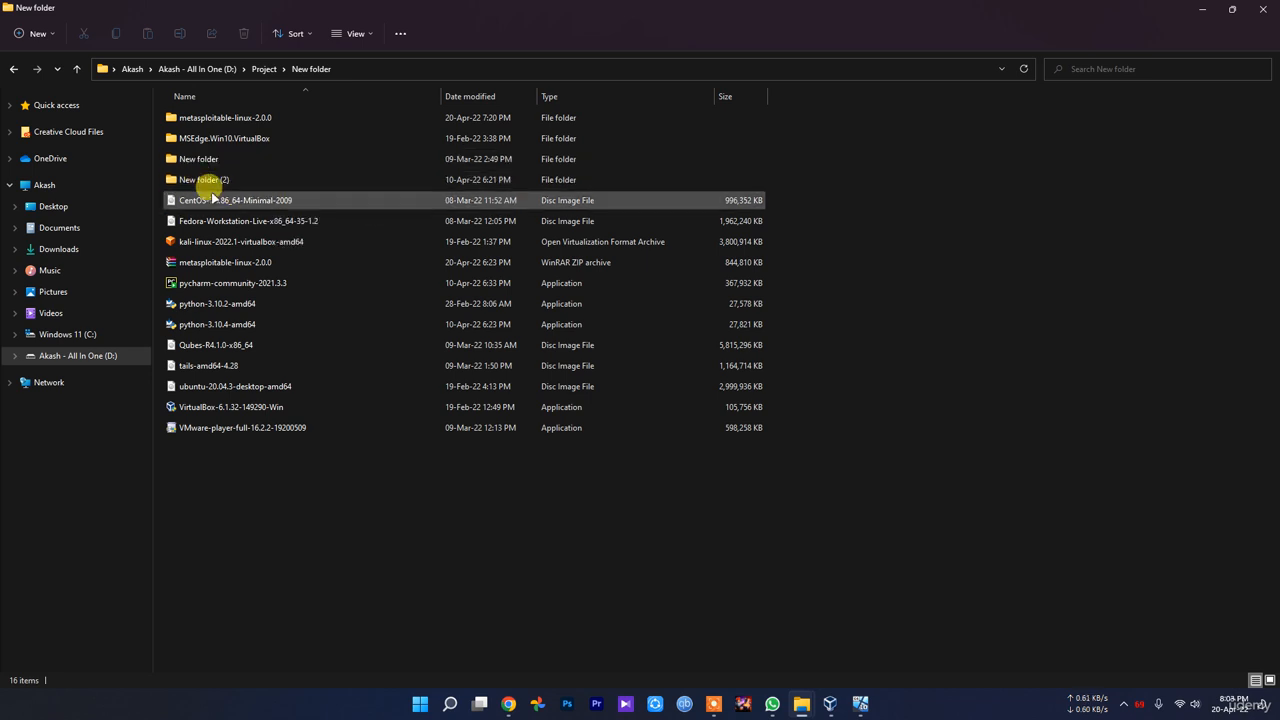
{"action": "double_click", "coordinate": [213, 118]}
{"action": "double_click", "coordinate": [209, 116]}
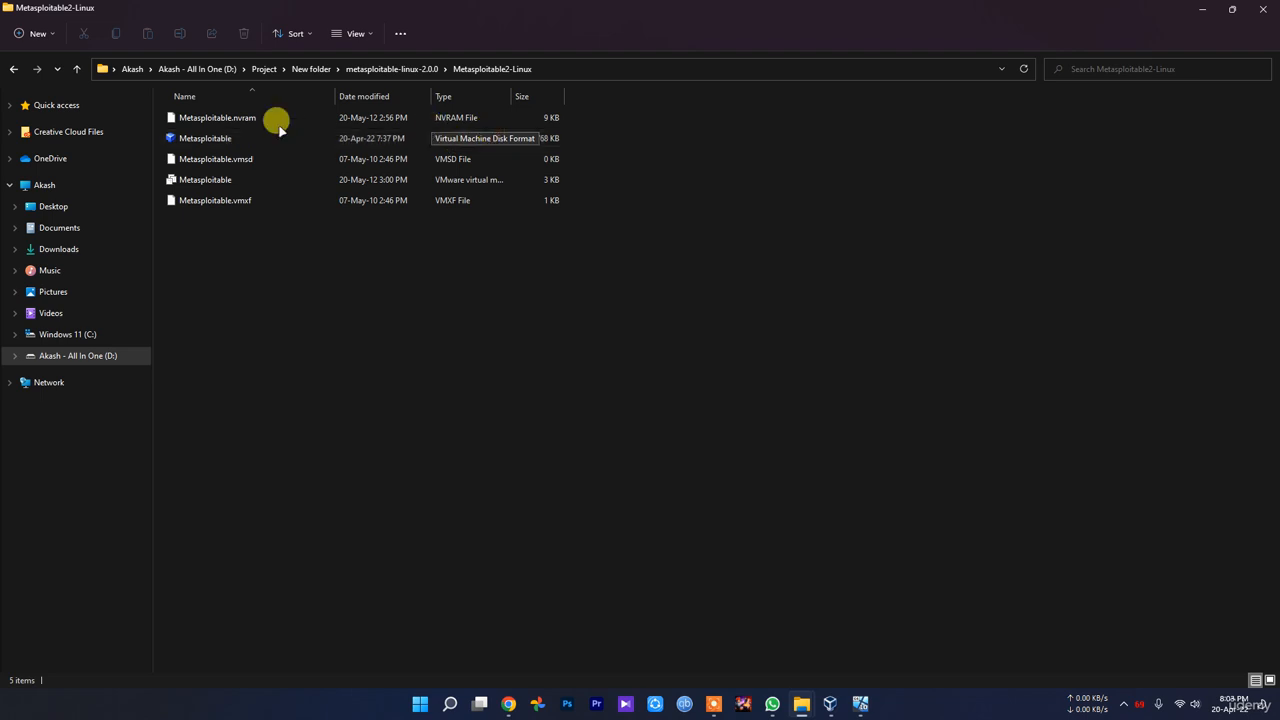
{"action": "key", "text": "alt+Left"}
{"action": "key", "text": "alt+Left"}
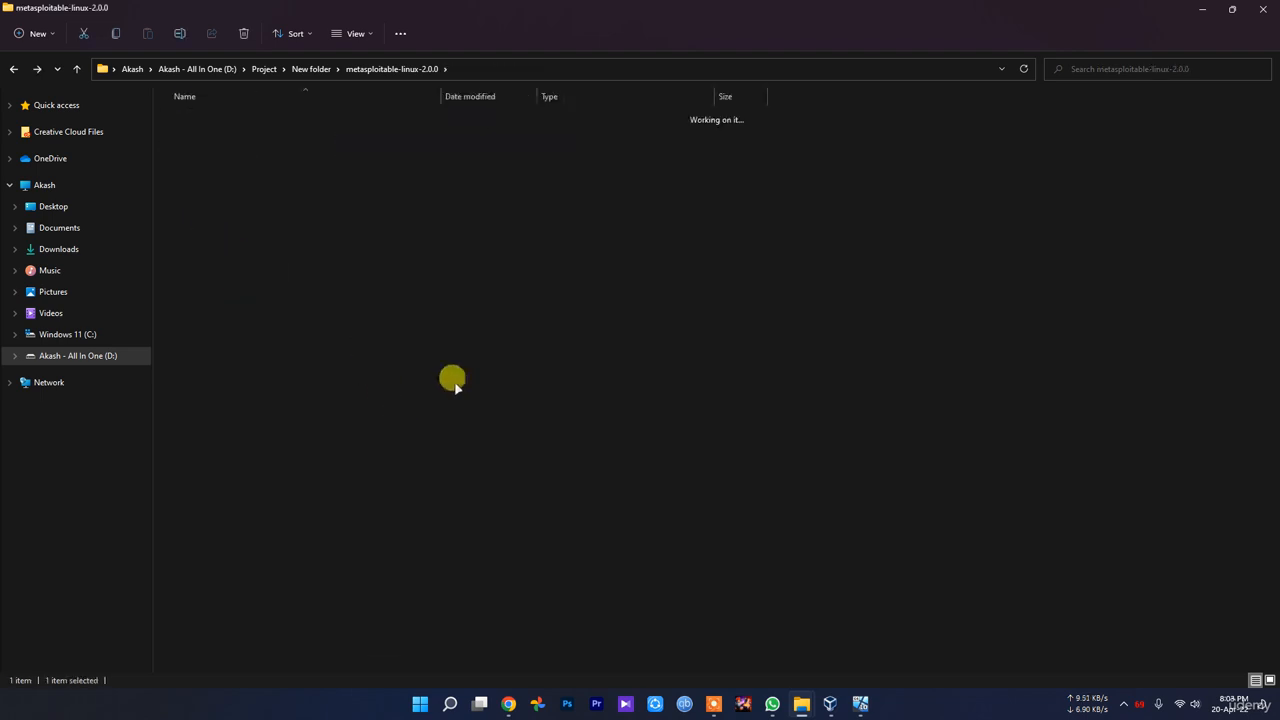
Compare the file type in the MSEdge.Win10.VirtualBox folder with the files in the Metasploitable2-Linux folder.
{"action": "double_click", "coordinate": [245, 133]}
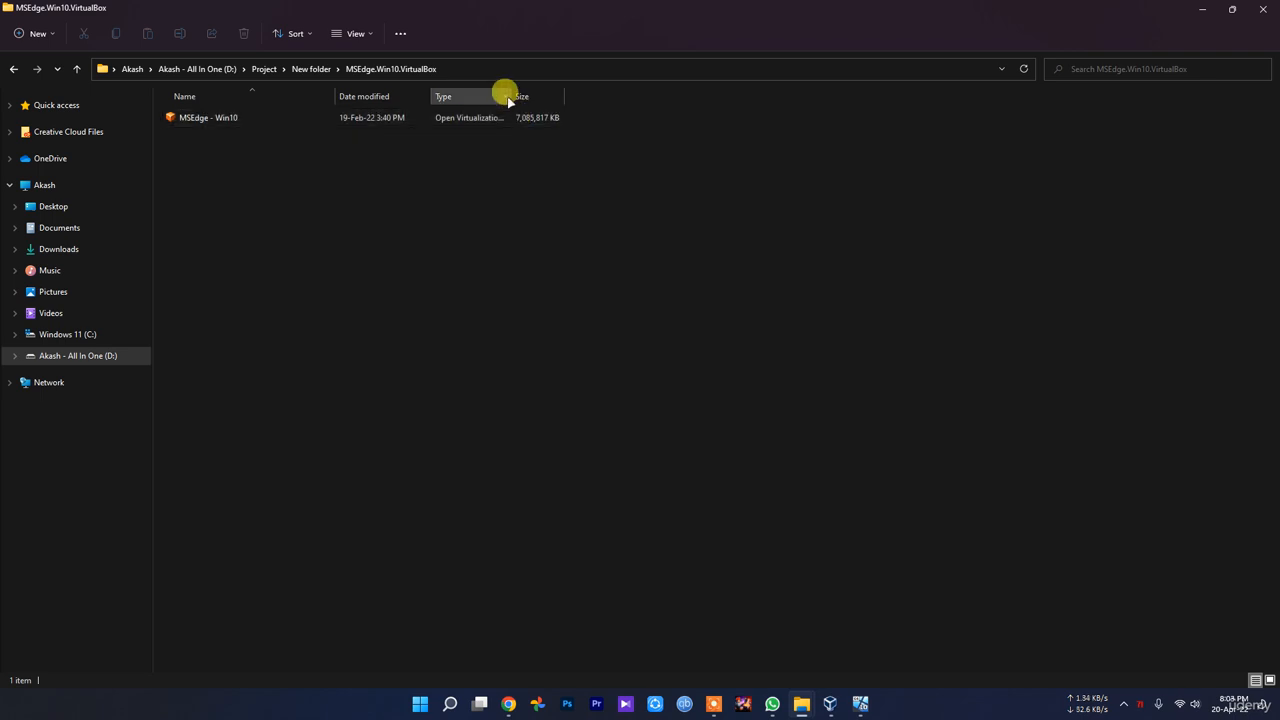
{"action": "left_click_drag", "start_coordinate": [506, 96], "coordinate": [629, 113]}
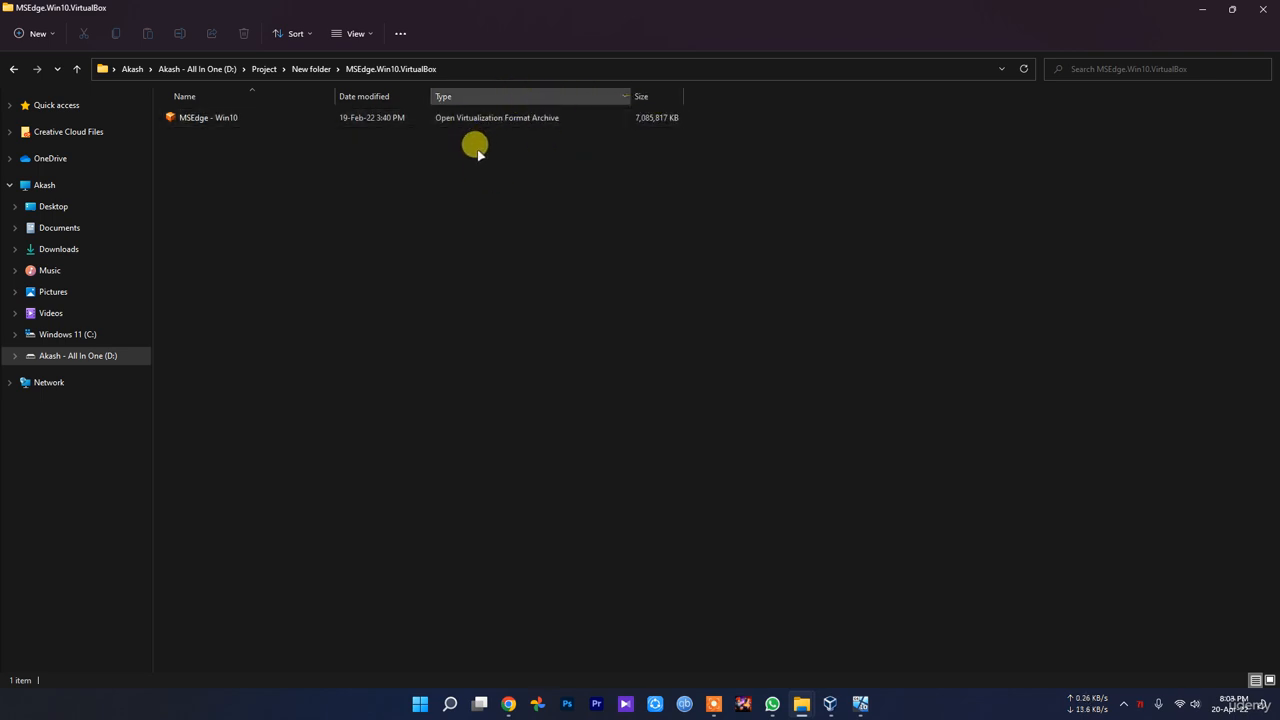
{"action": "key", "text": "alt+Left"}
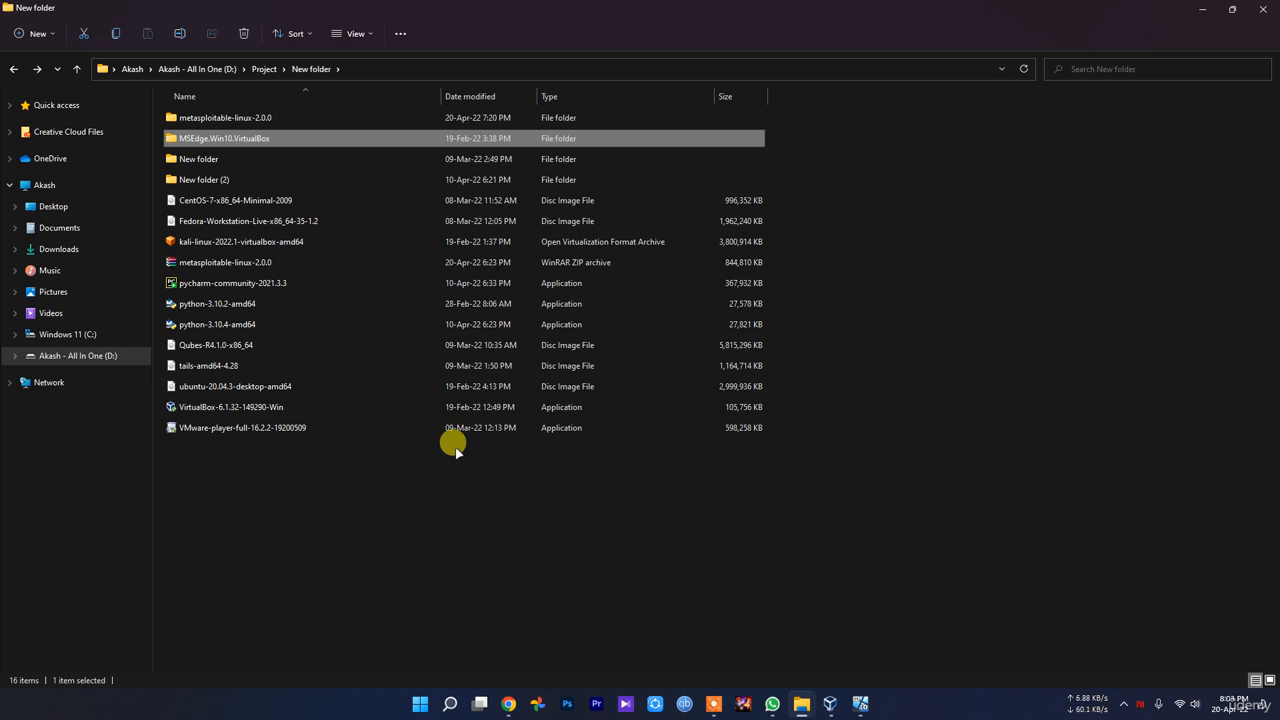
{"action": "left_click", "coordinate": [443, 498]}
{"action": "left_click", "coordinate": [247, 119]}
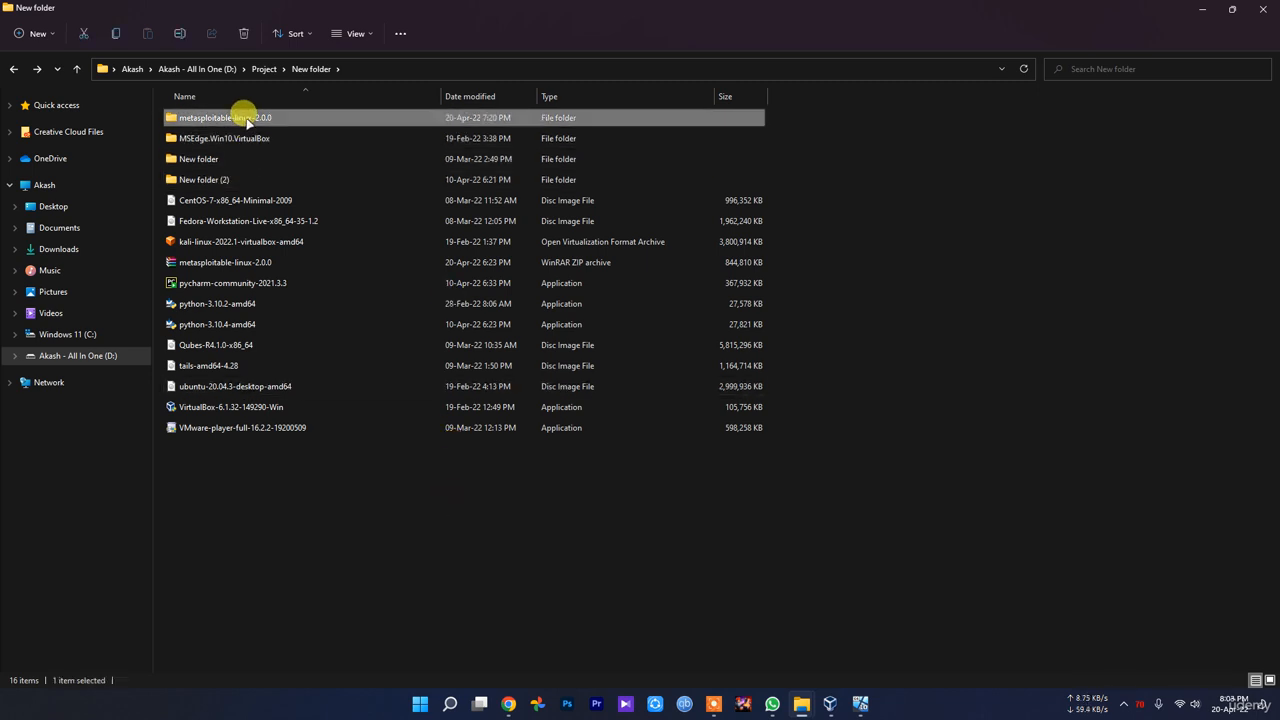
{"action": "double_click", "coordinate": [247, 119]}
{"action": "double_click", "coordinate": [205, 117]}
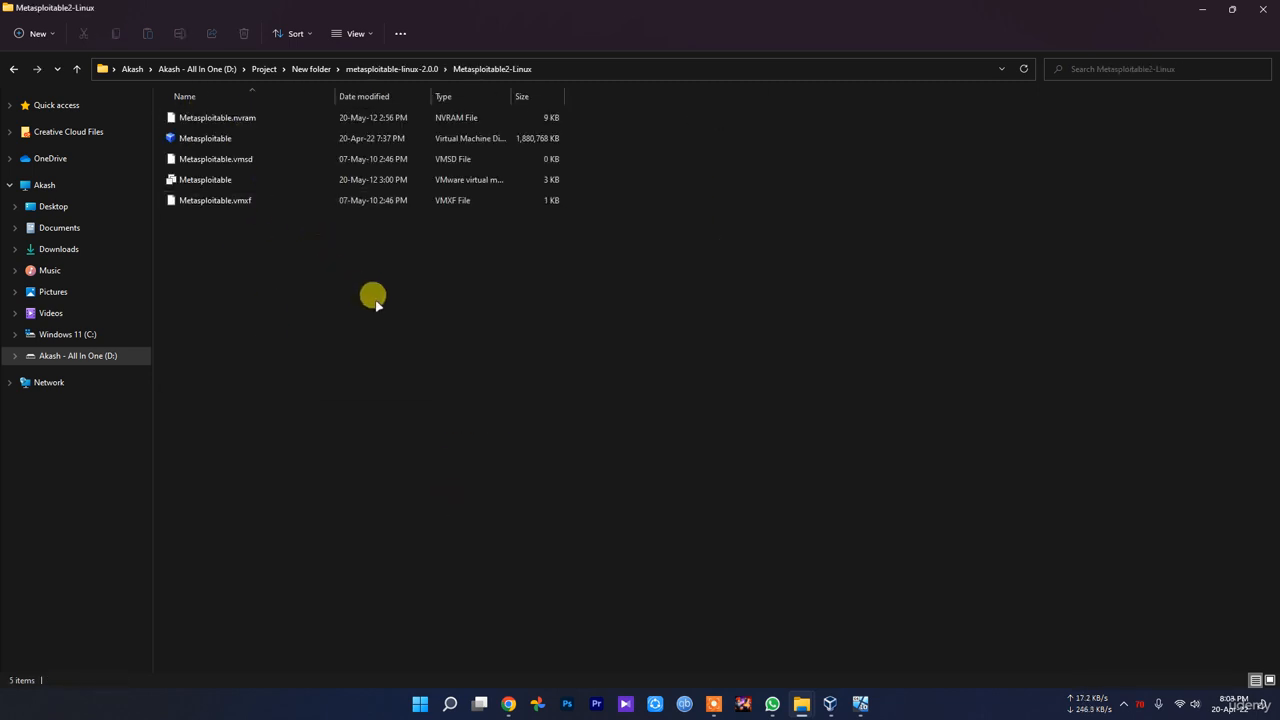
{"action": "key", "text": "alt+Left"}
{"action": "key", "text": "alt+Left"}
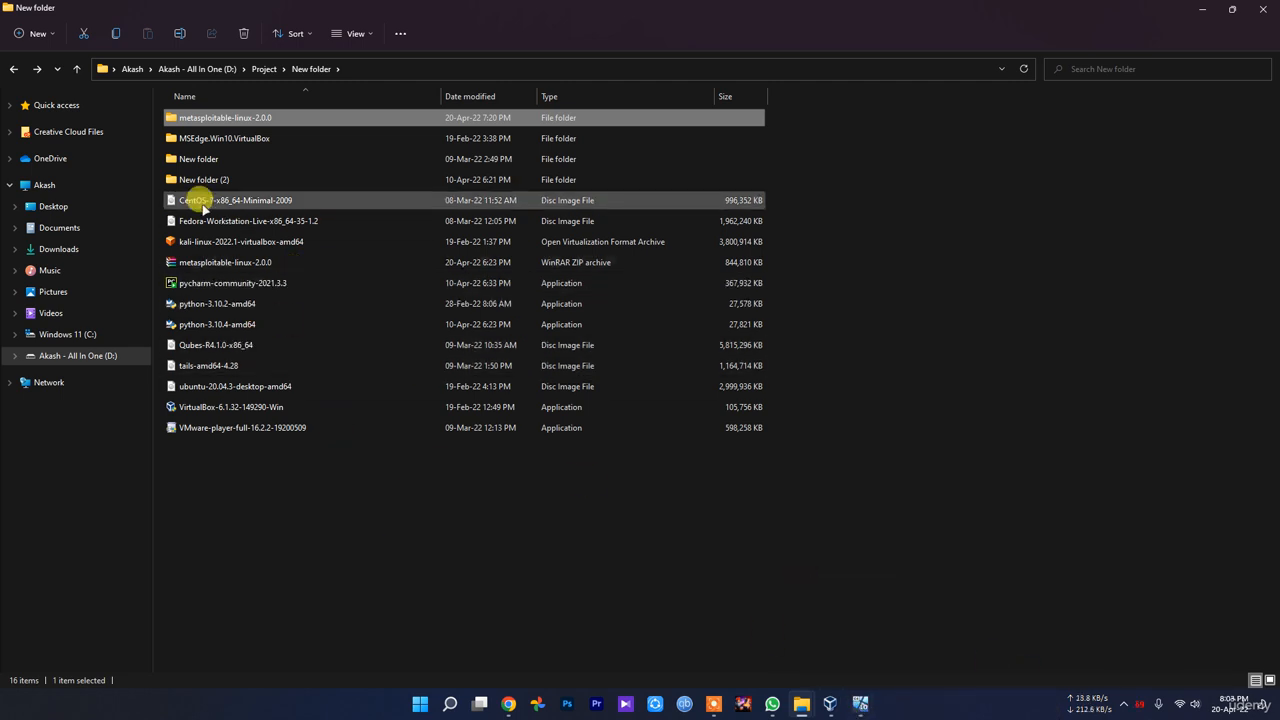
{"action": "double_click", "coordinate": [227, 140]}
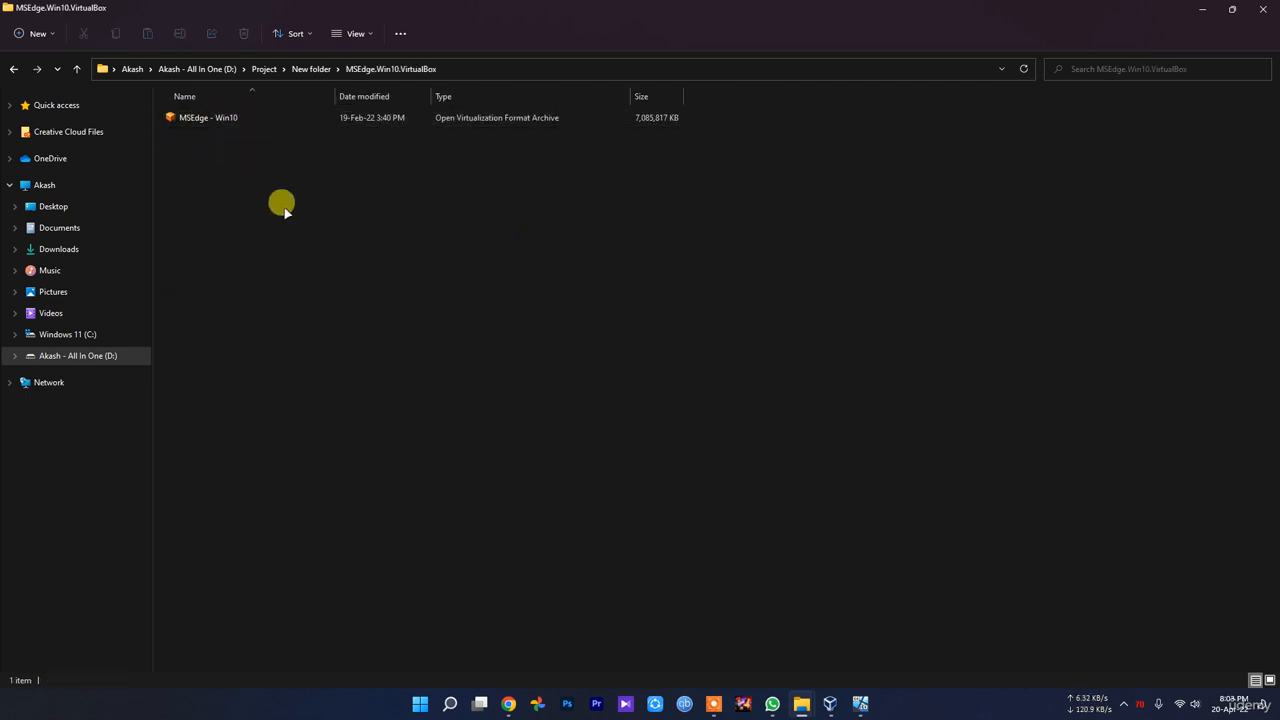
{"action": "key", "text": "alt+Left"}
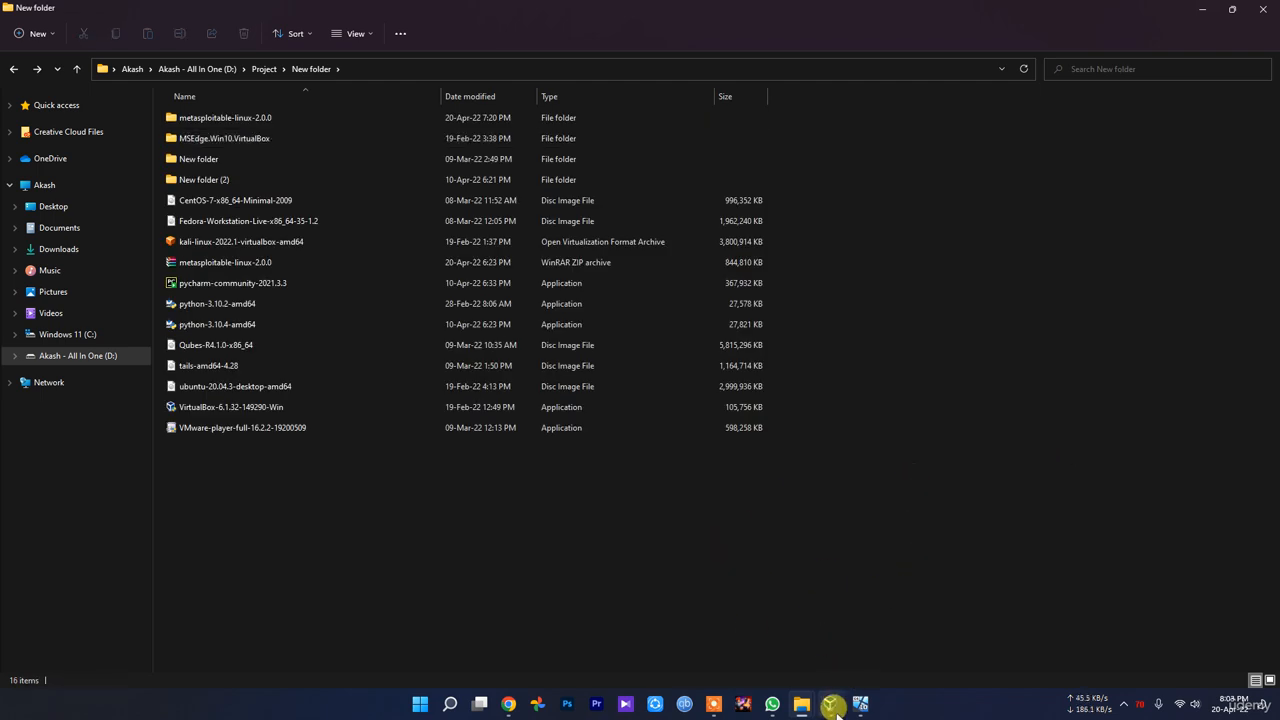
Switch to the running MSEdge - Win10 machine and try to sign in by entering the account password.
{"action": "mouse_move", "coordinate": [830, 703]}
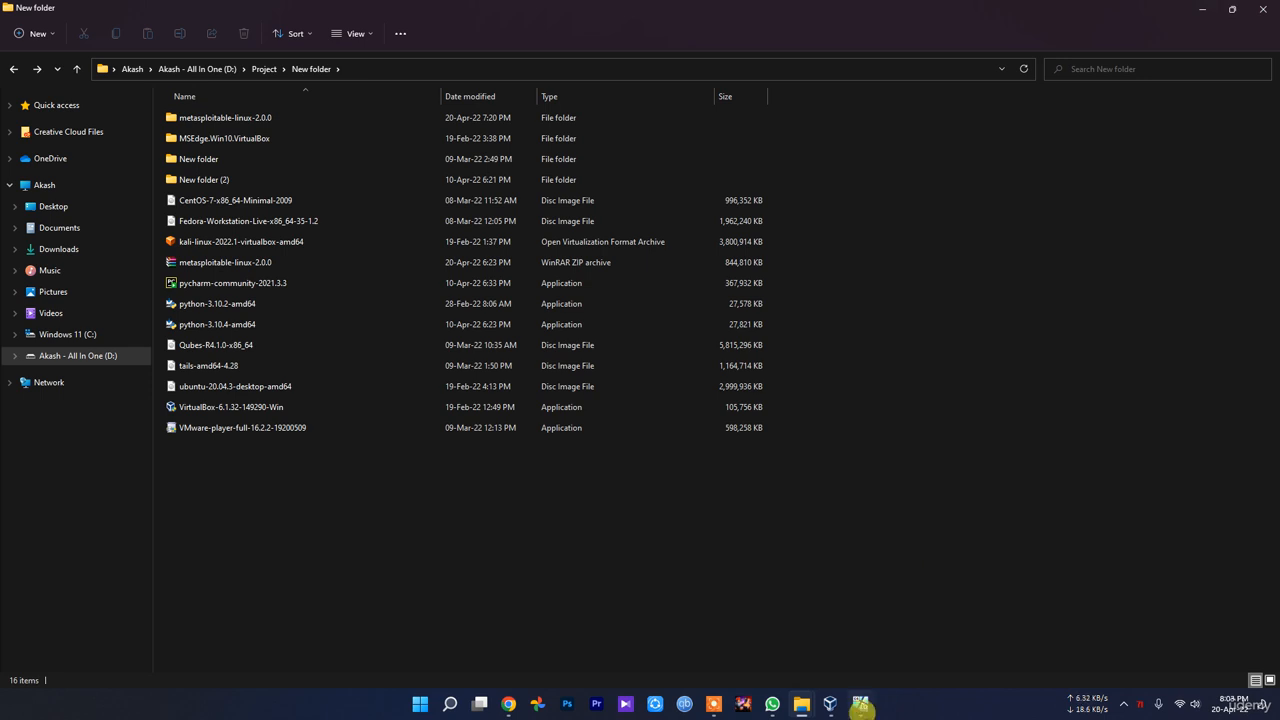
{"action": "left_click", "coordinate": [860, 705]}
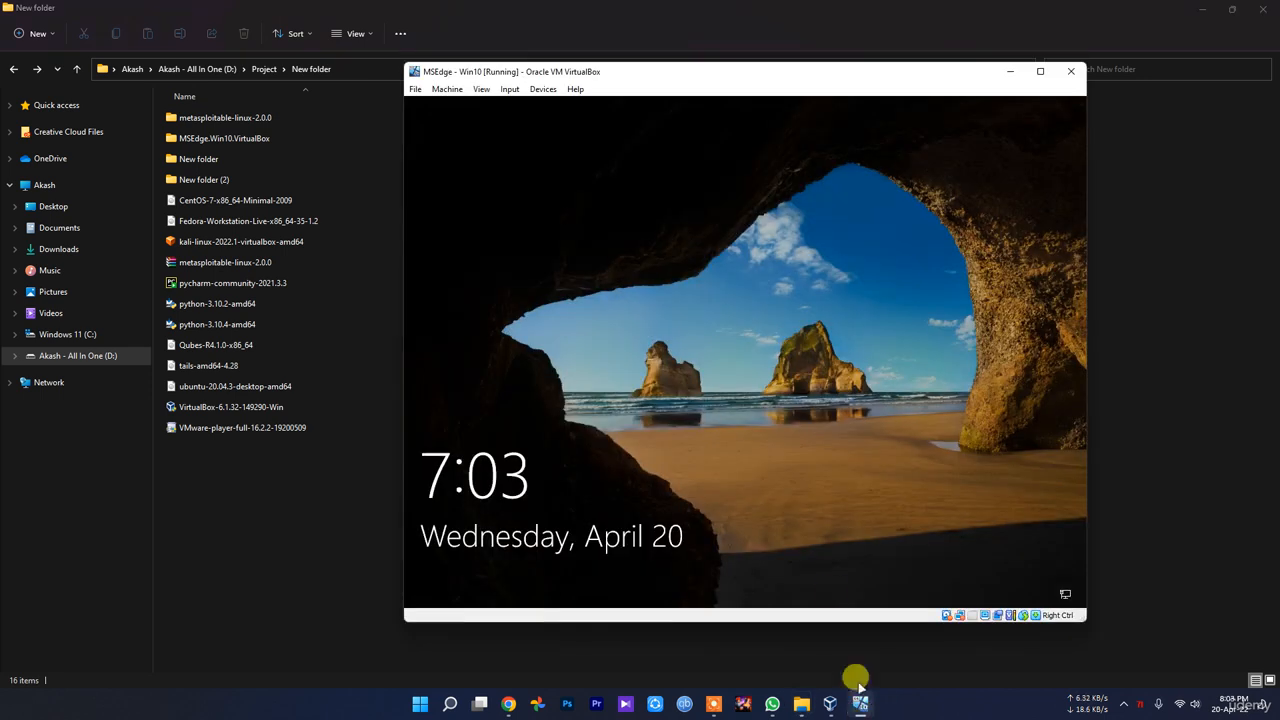
{"action": "left_click", "coordinate": [669, 301]}
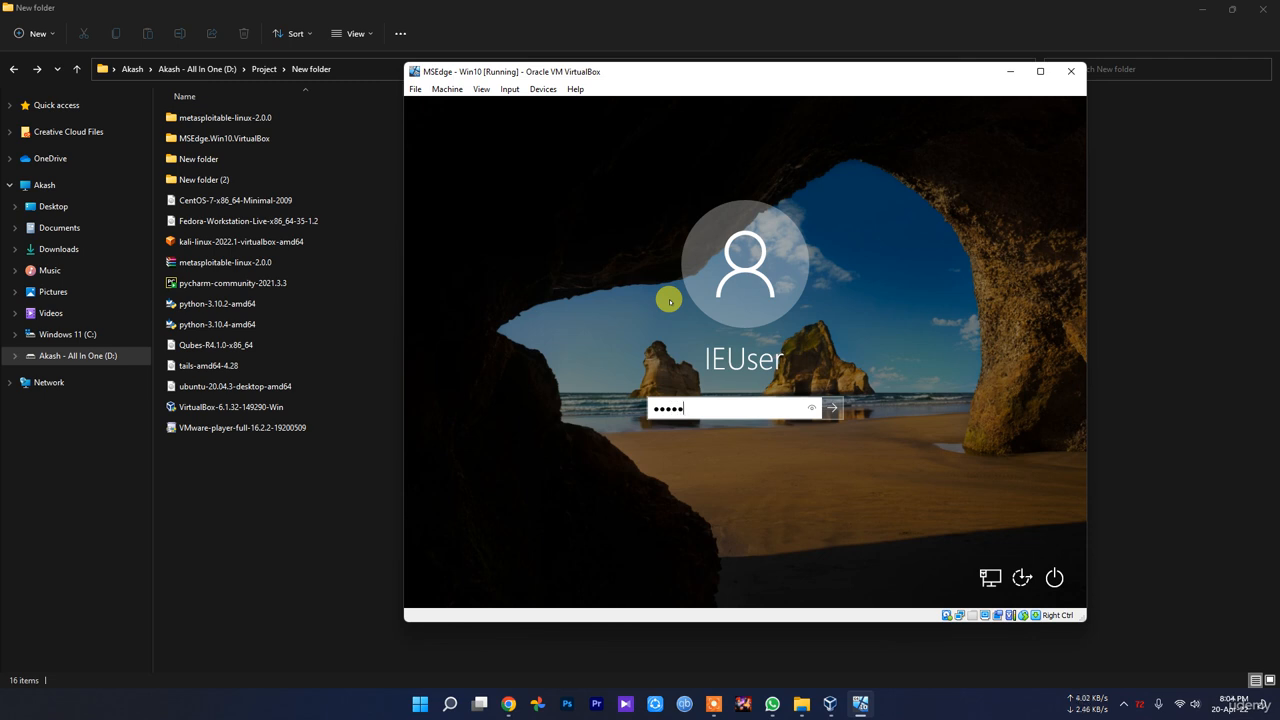
{"action": "key", "text": "Return"}
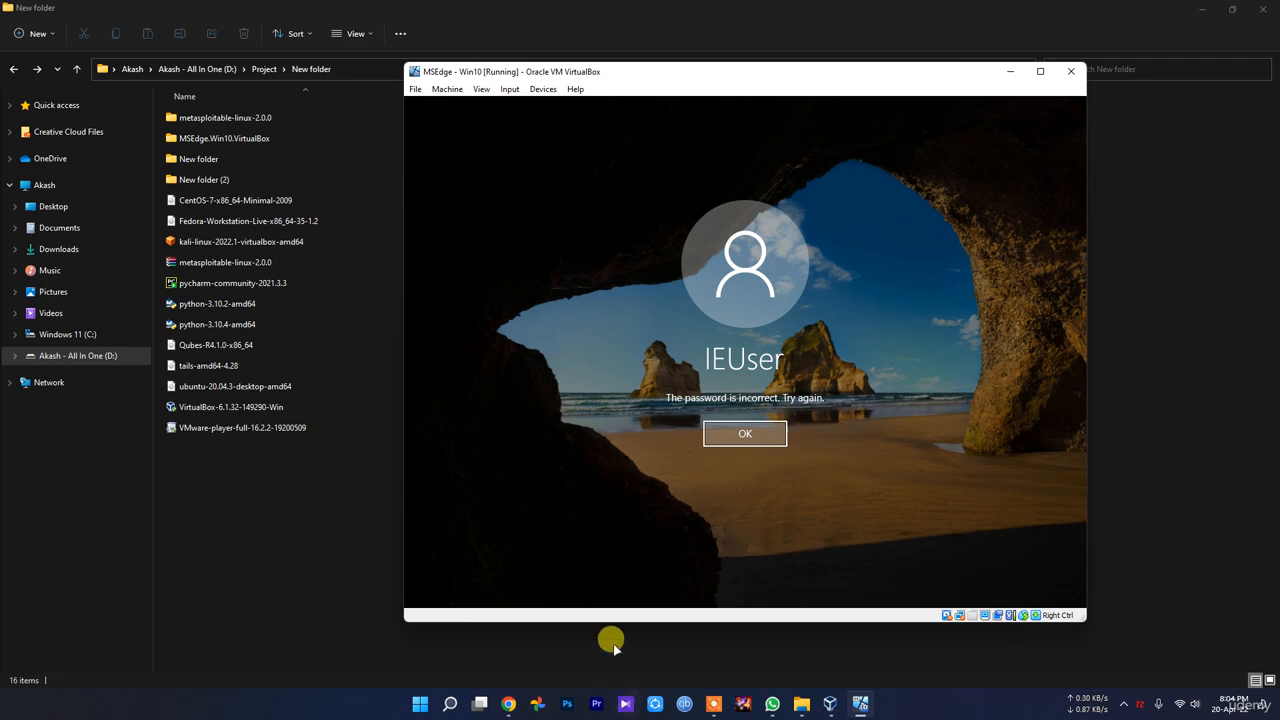
Switch to Chrome, search the web for "defualt windows 10 virtual machine password" in a new tab, and examine the listed login credentials.
{"action": "left_click", "coordinate": [508, 704]}
{"action": "left_click", "coordinate": [180, 11]}
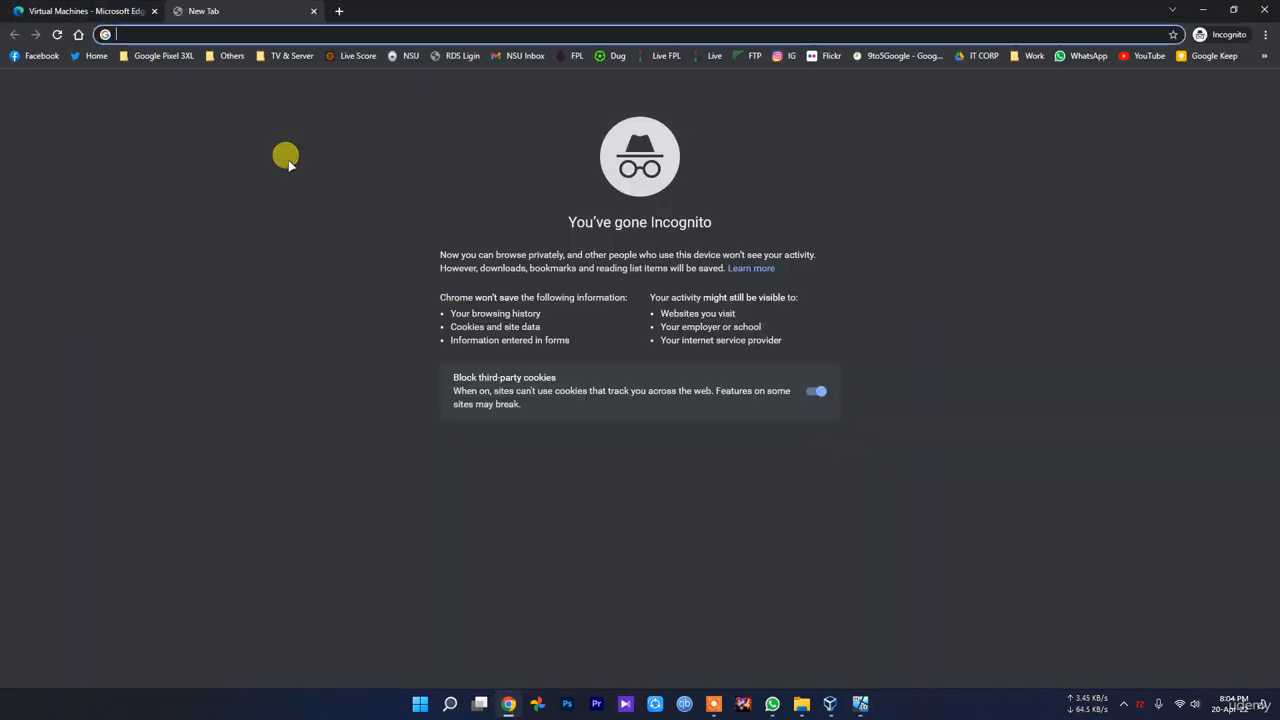
{"action": "type", "text": "de"}
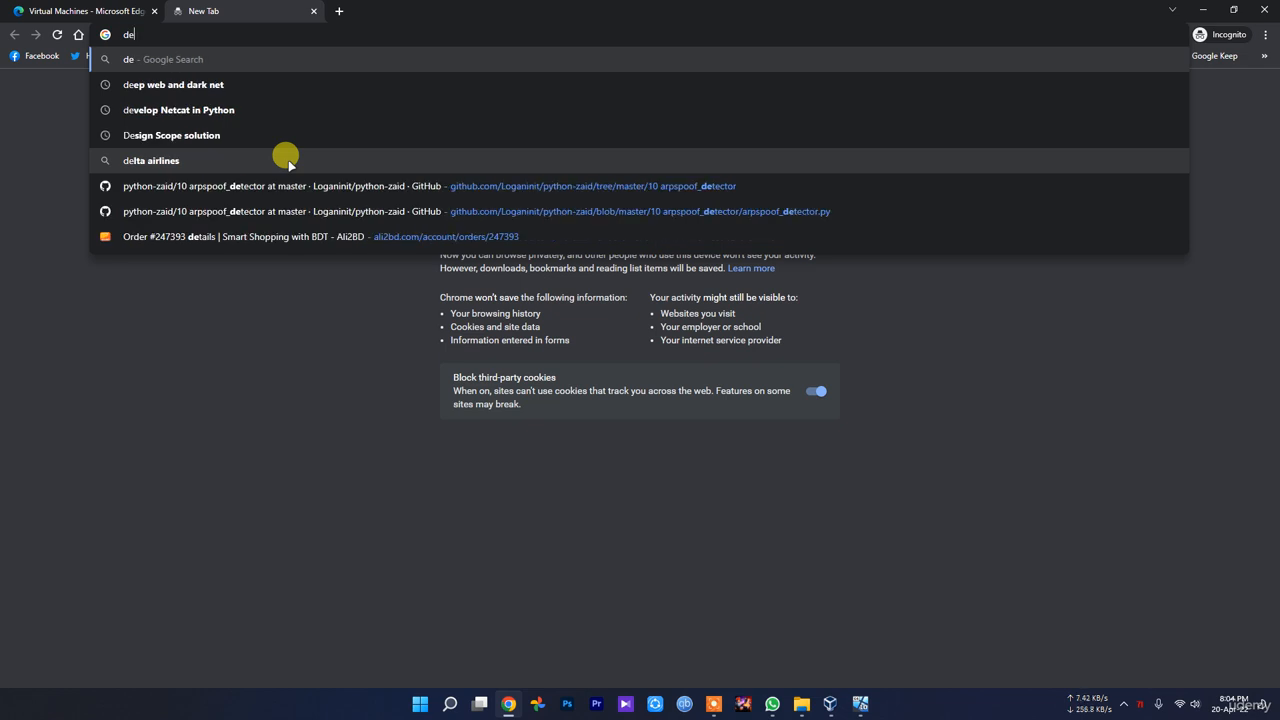
{"action": "type", "text": "fualt"}
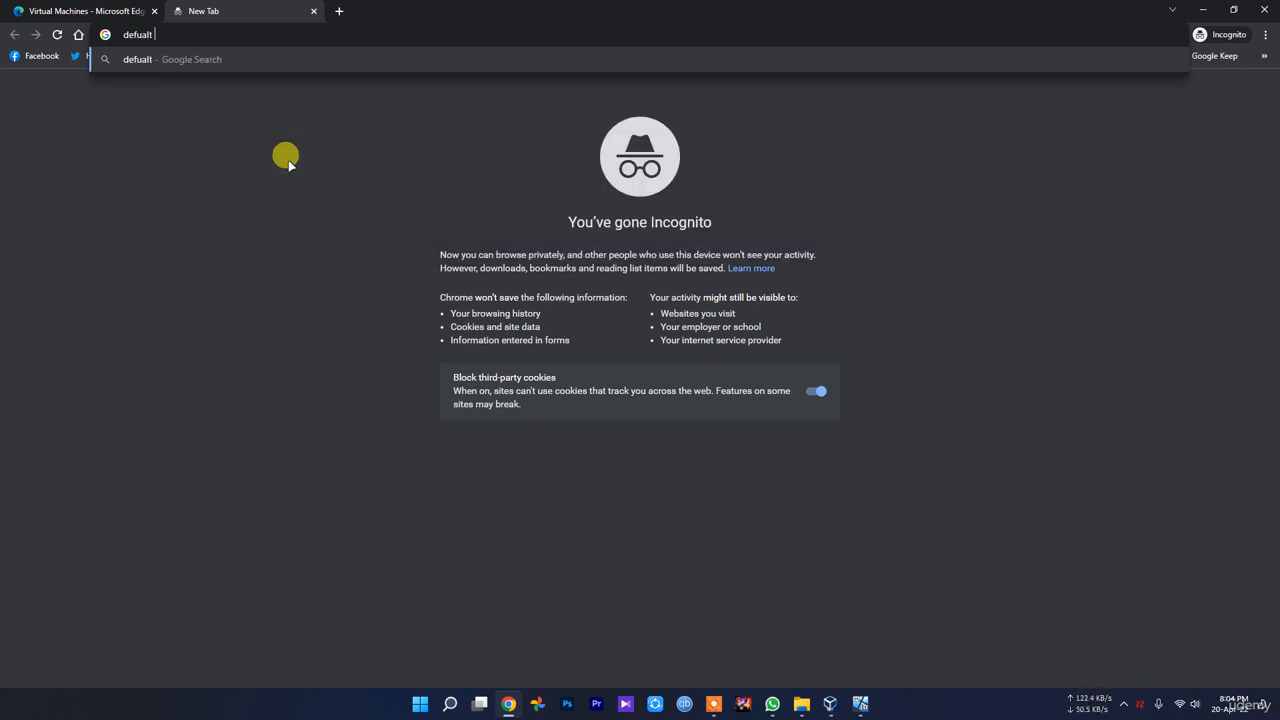
{"action": "key", "text": "BackSpace"}
{"action": "key", "text": "BackSpace"}
{"action": "key", "text": "BackSpace"}
{"action": "key", "text": "BackSpace"}
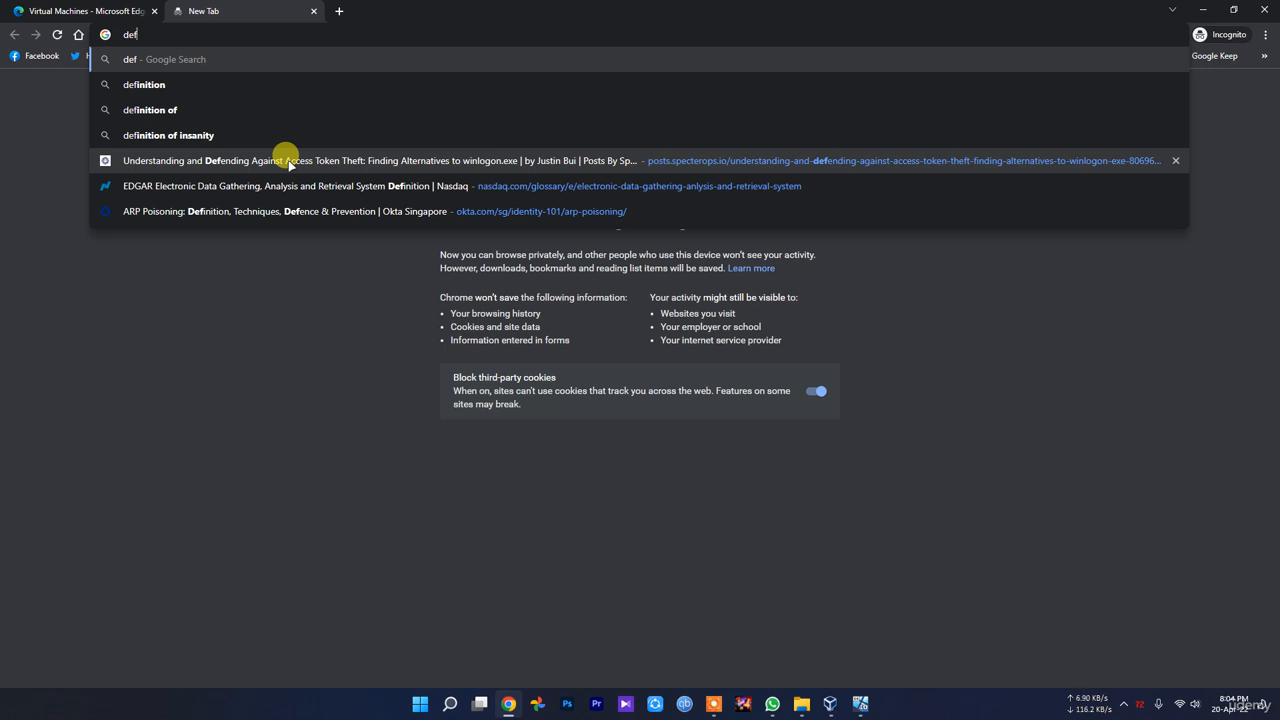
{"action": "type", "text": "ualt windows"}
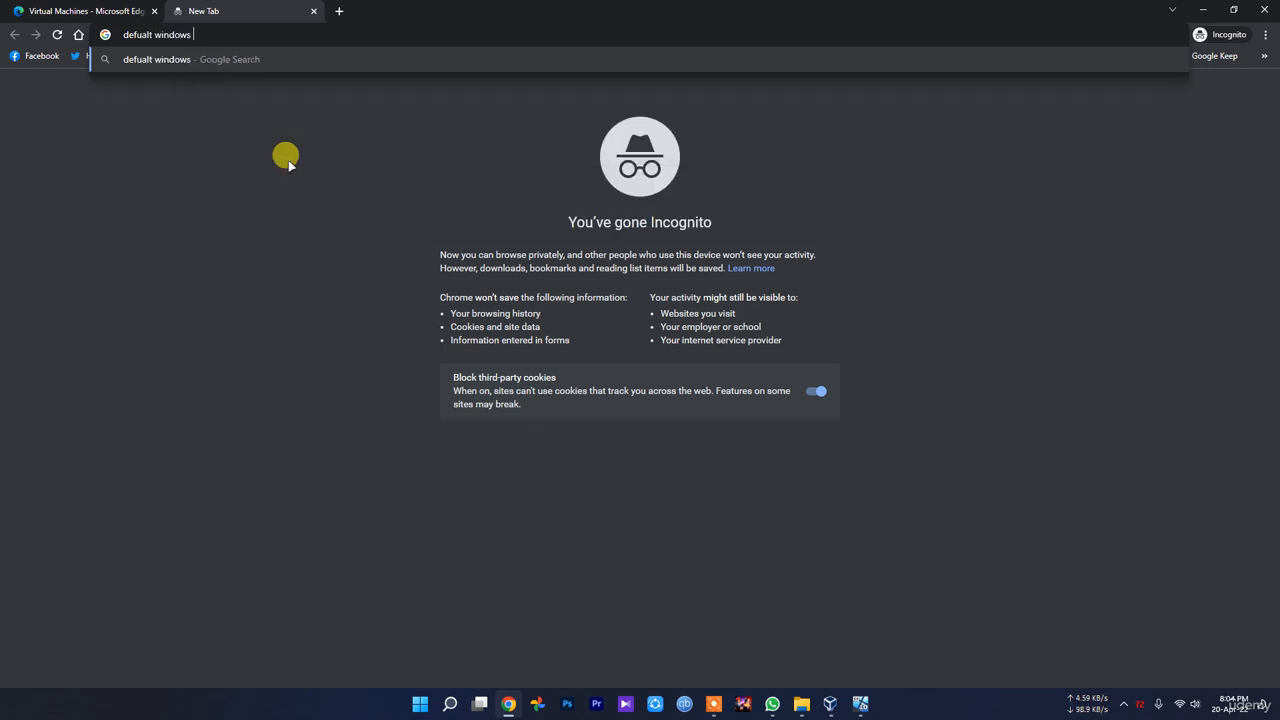
{"action": "type", "text": " 10 virtual m"}
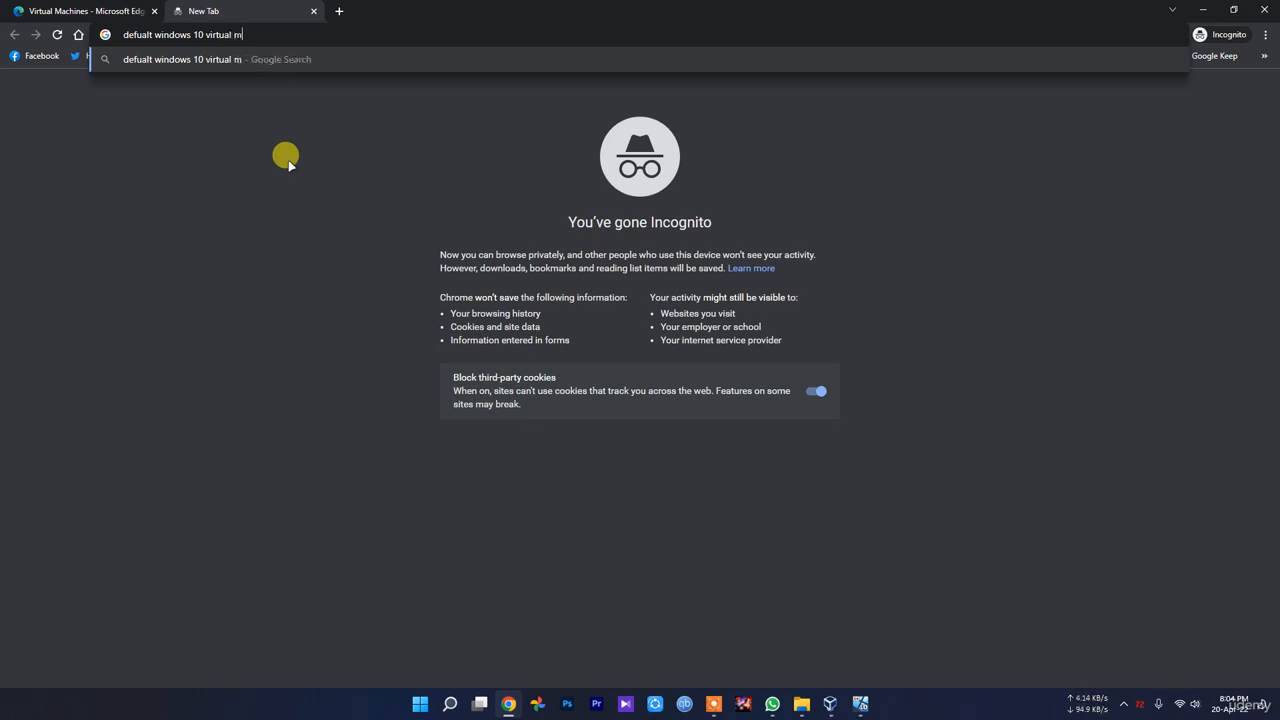
{"action": "type", "text": "achine passw"}
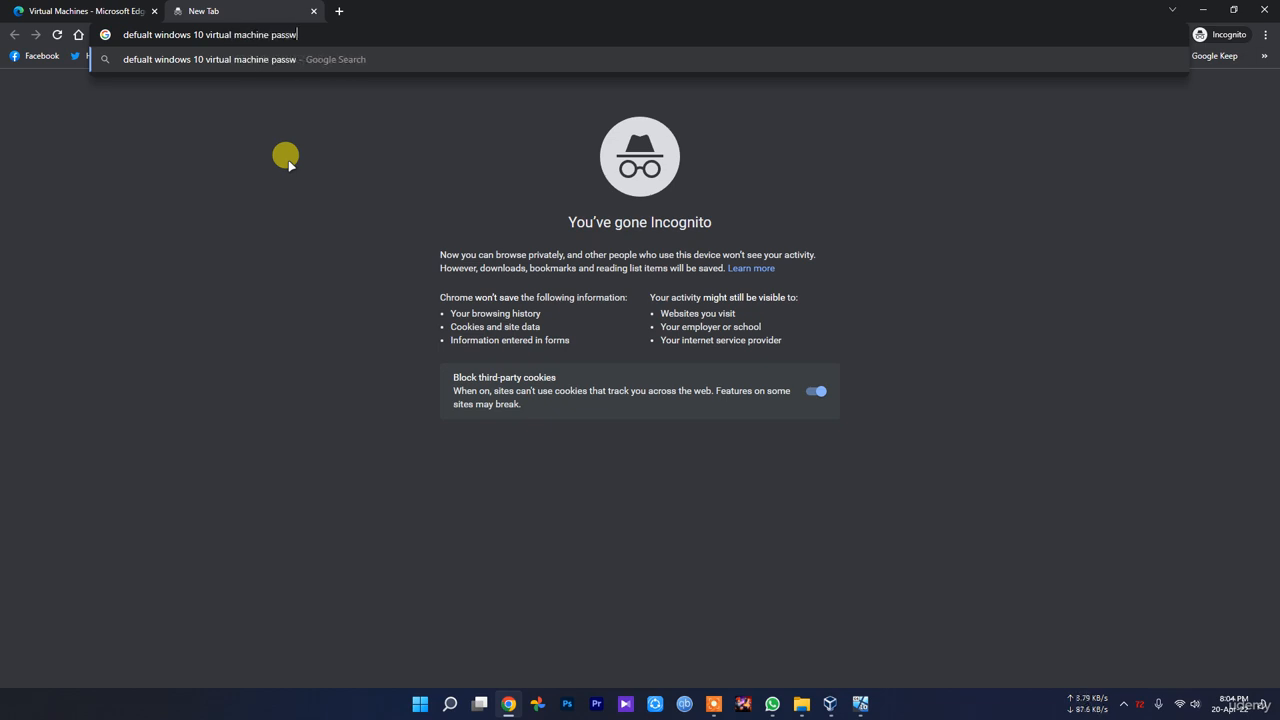
{"action": "type", "text": "ord"}
{"action": "key", "text": "Return"}
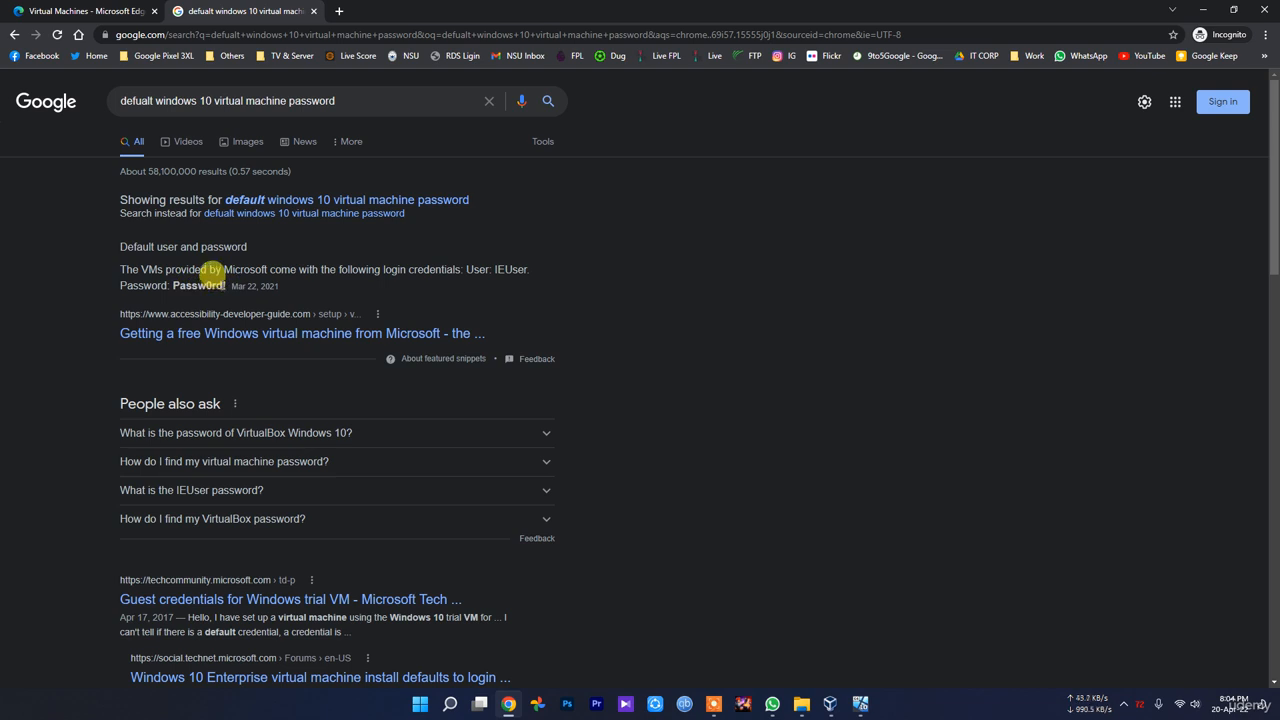
{"action": "left_click_drag", "start_coordinate": [225, 286], "coordinate": [184, 290]}
{"action": "left_click", "coordinate": [200, 286]}
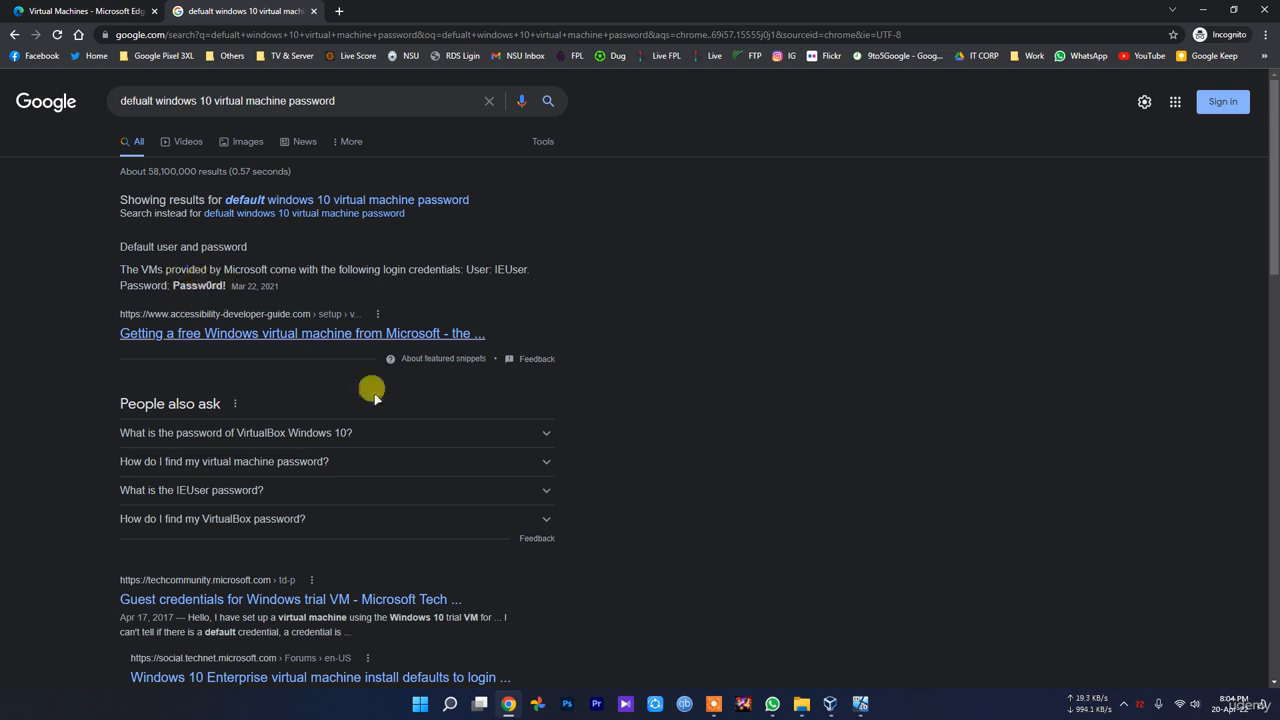
Return to the MSEdge - Win10 machine, dismiss the sign-in error, and sign in to IEUser by entering the default account password.
{"action": "left_click", "coordinate": [860, 703]}
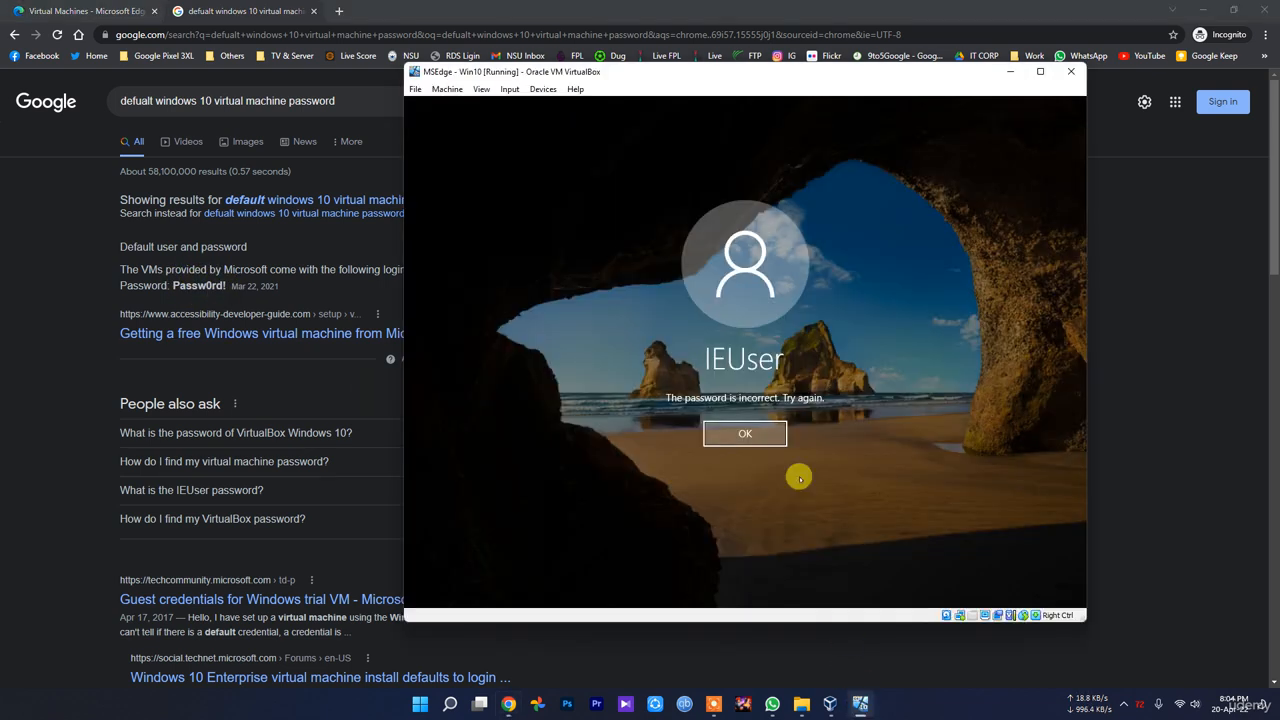
{"action": "left_click", "coordinate": [757, 434]}
{"action": "type", "text": "P"}
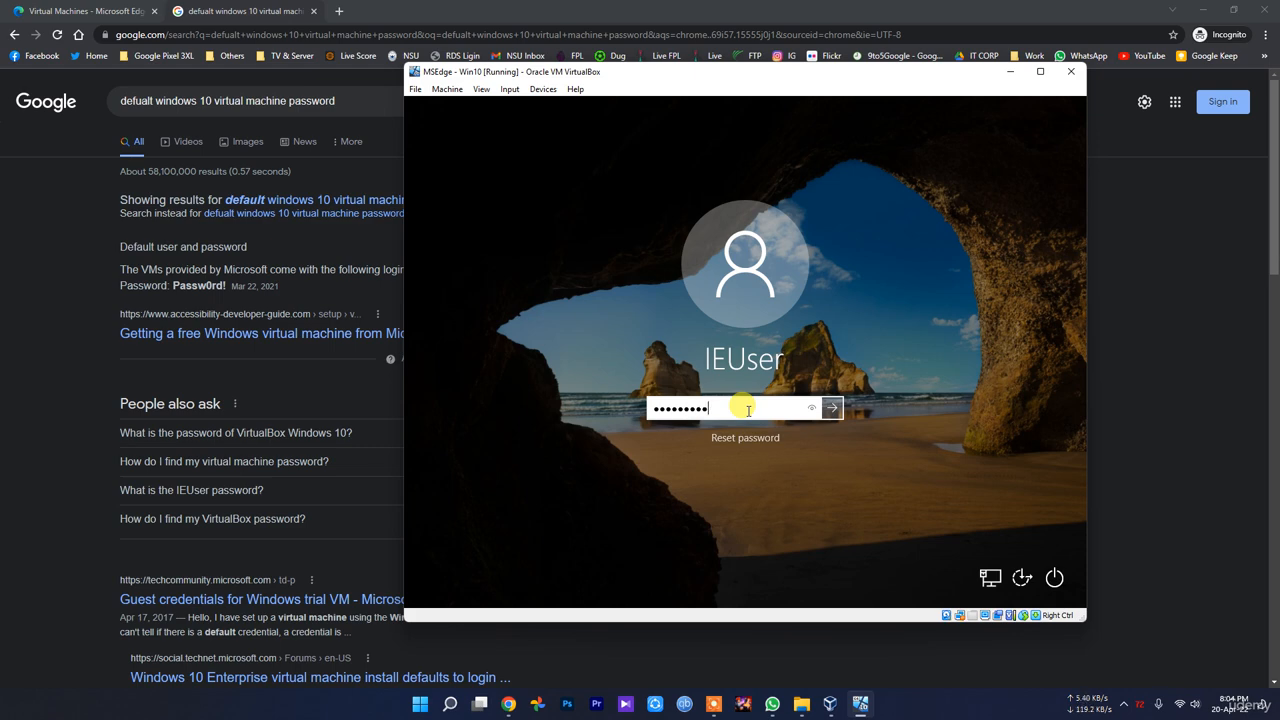
{"action": "key", "text": "Return"}
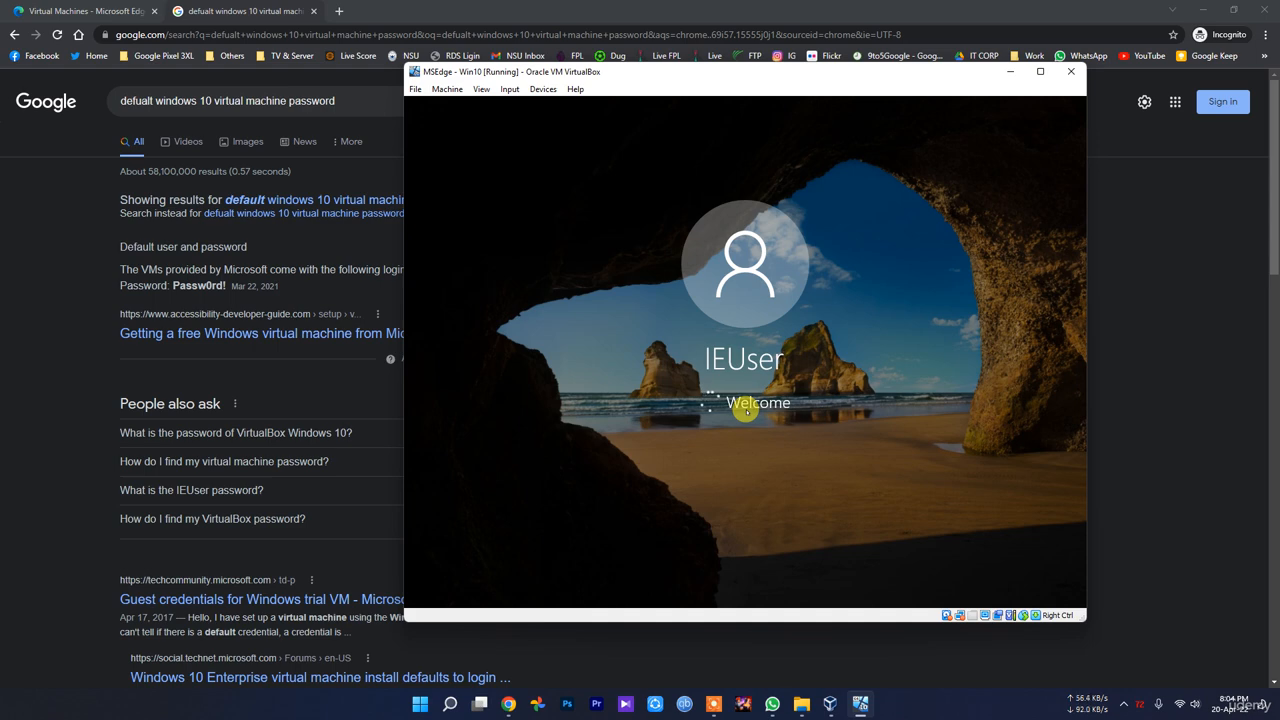
{"action": "left_click_drag", "start_coordinate": [228, 286], "coordinate": [172, 292]}
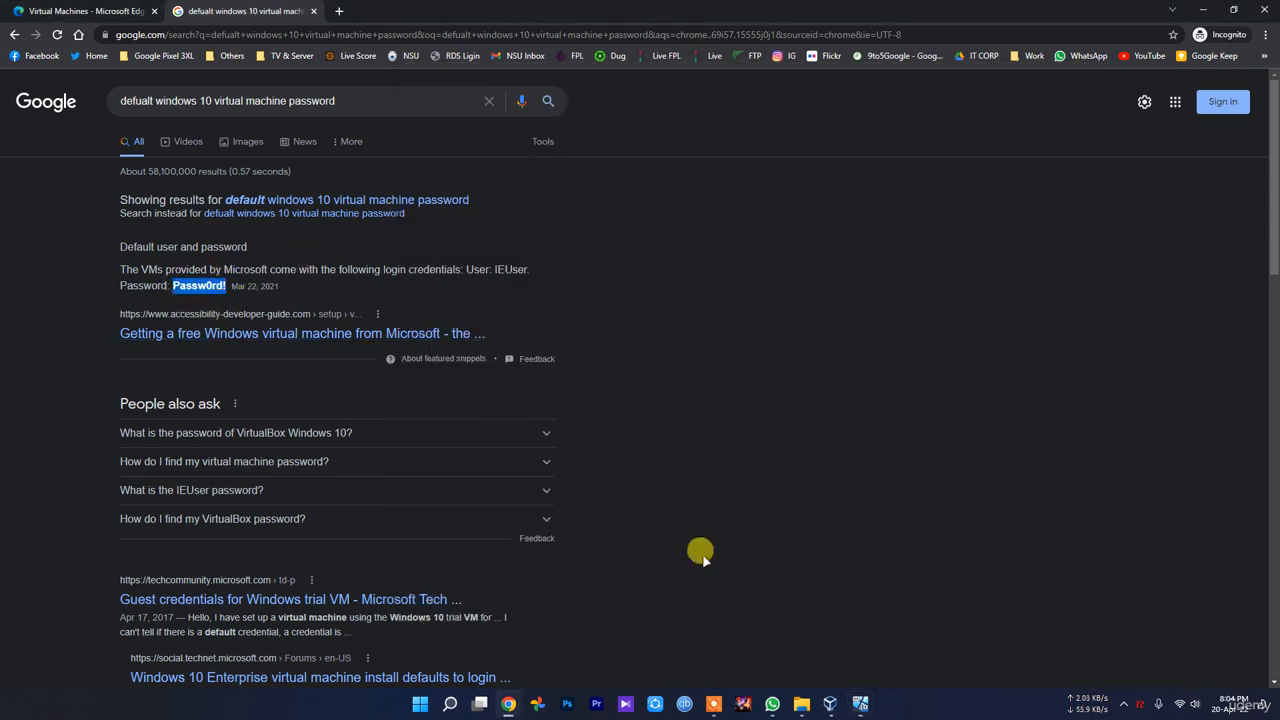
{"action": "left_click", "coordinate": [863, 705]}
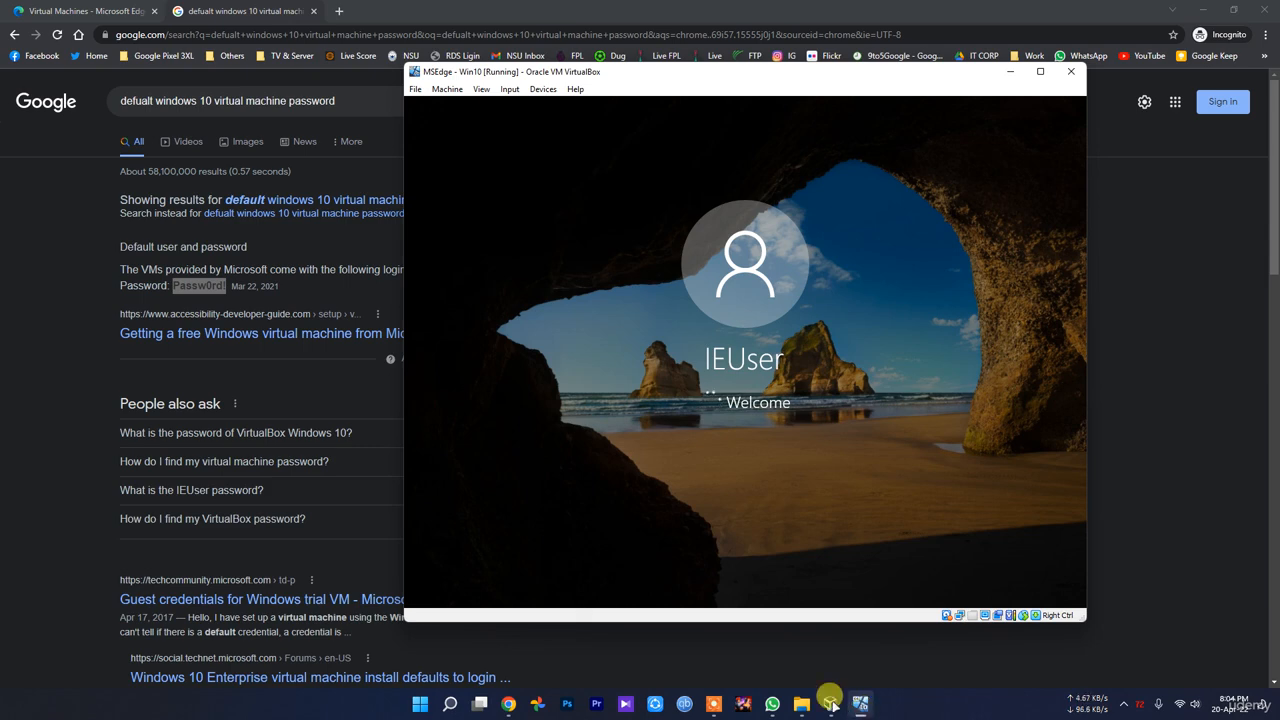
Bring up VirtualBox Manager behind the MSEdge - Win10 machine and reposition the machine's window over it.
{"action": "mouse_move", "coordinate": [830, 705]}
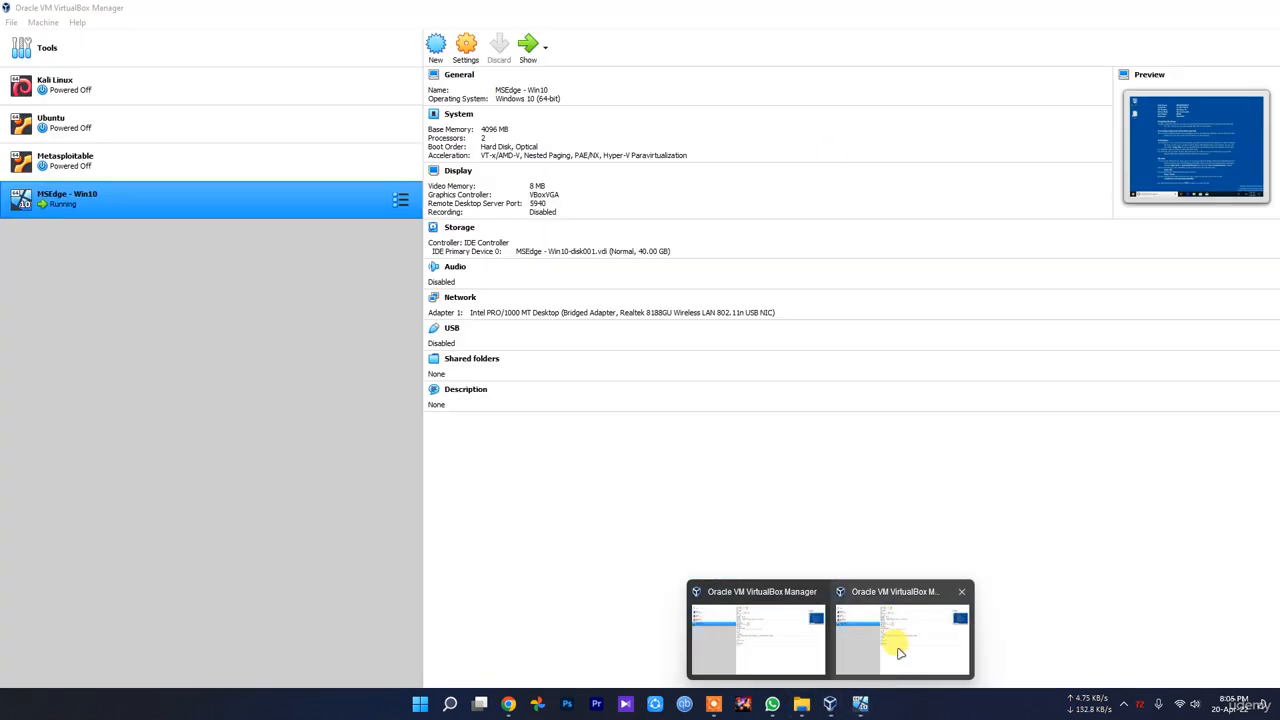
{"action": "left_click", "coordinate": [885, 645]}
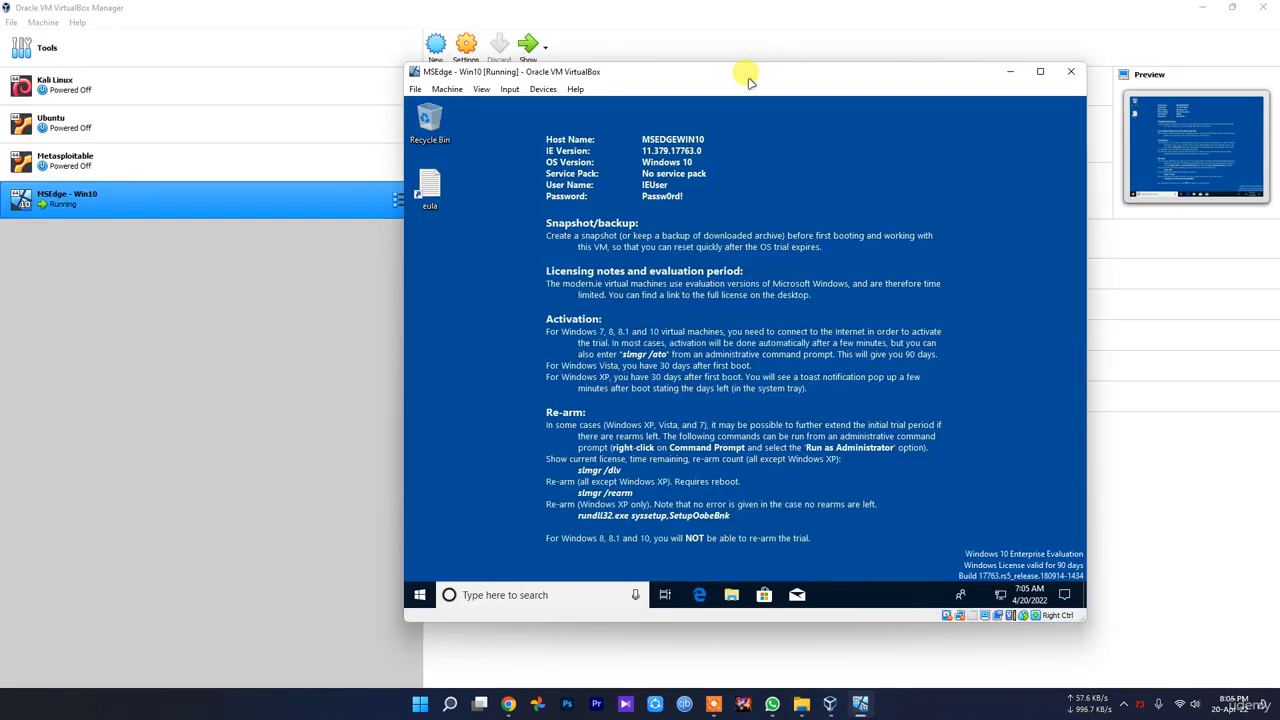
{"action": "left_click_drag", "start_coordinate": [740, 72], "coordinate": [706, 72]}
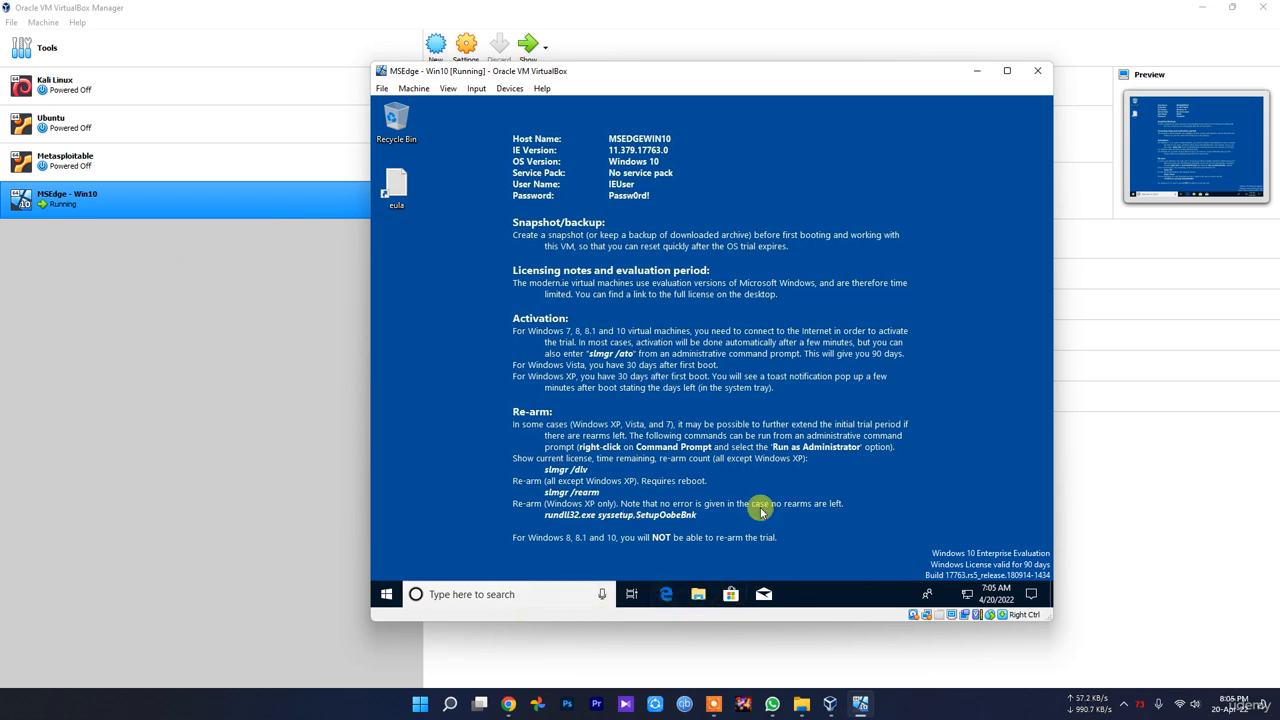
Open Microsoft Edge inside the Windows 10 virtual machine and search the web for google.
{"action": "left_click", "coordinate": [668, 597]}
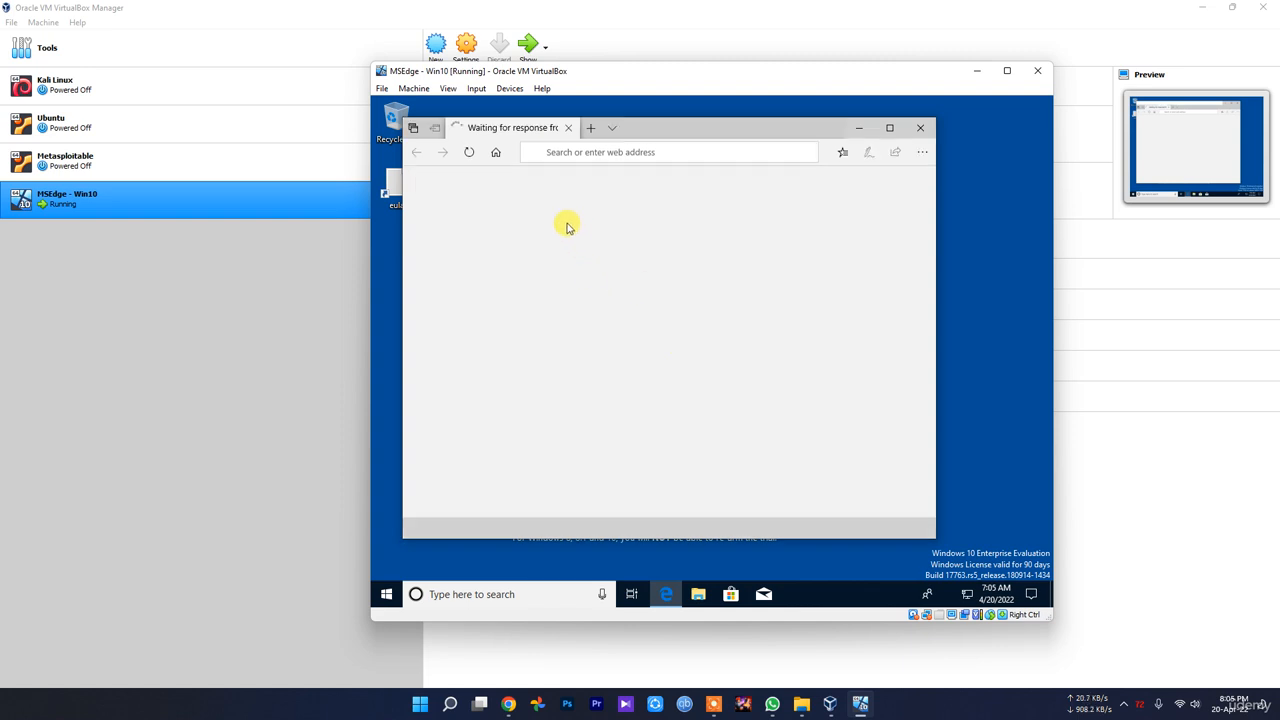
{"action": "left_click", "coordinate": [595, 152]}
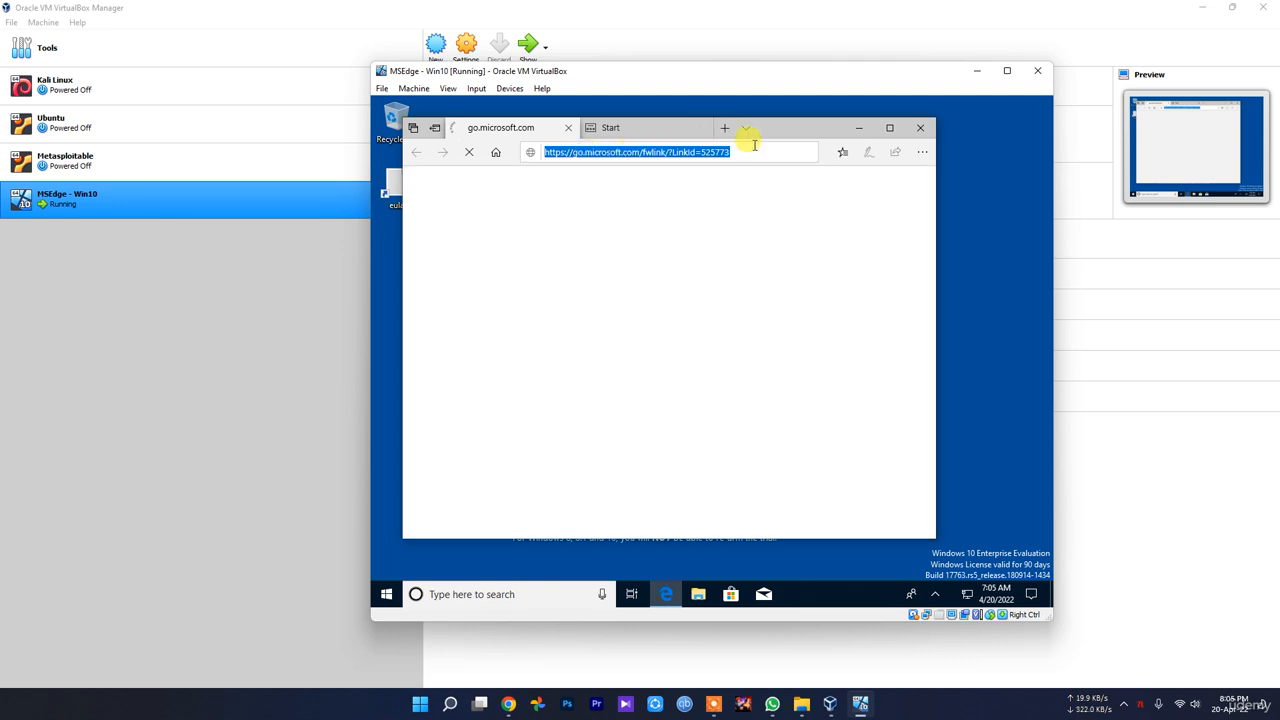
{"action": "type", "text": "google"}
{"action": "key", "text": "Return"}
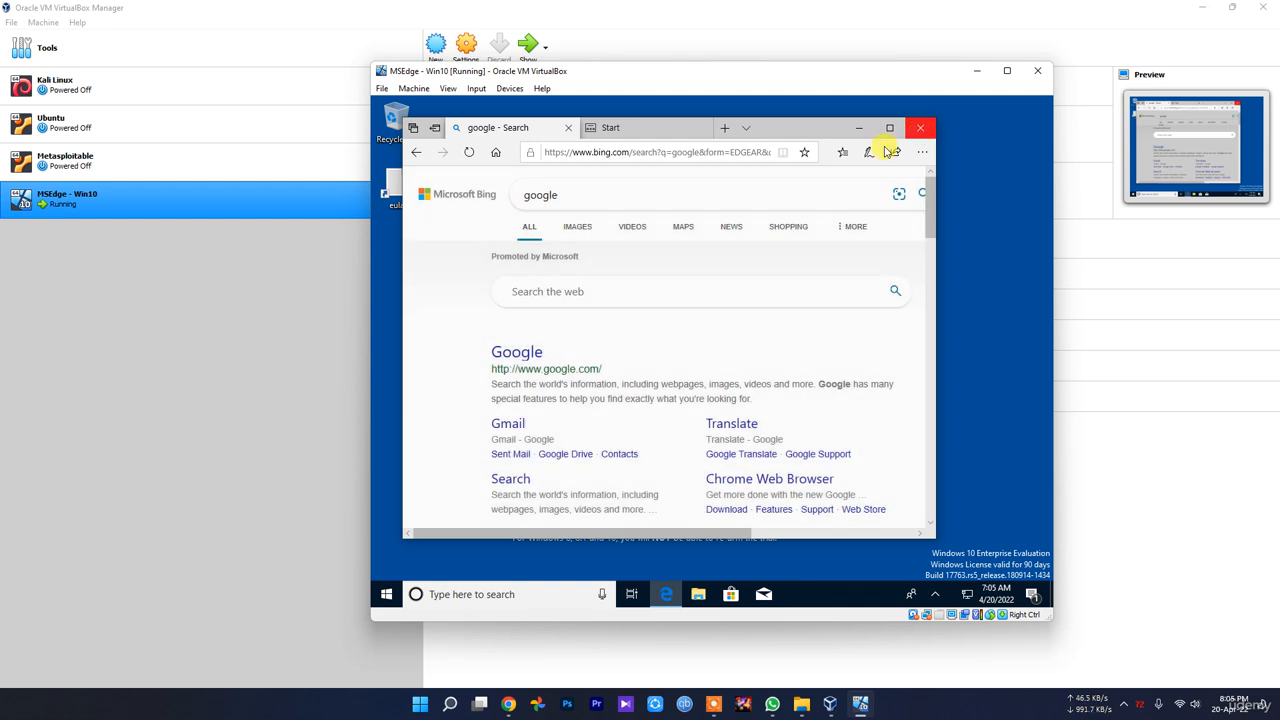
Close the MSEdge - Win10 virtual machine with the option to power off the machine.
{"action": "left_click", "coordinate": [920, 127]}
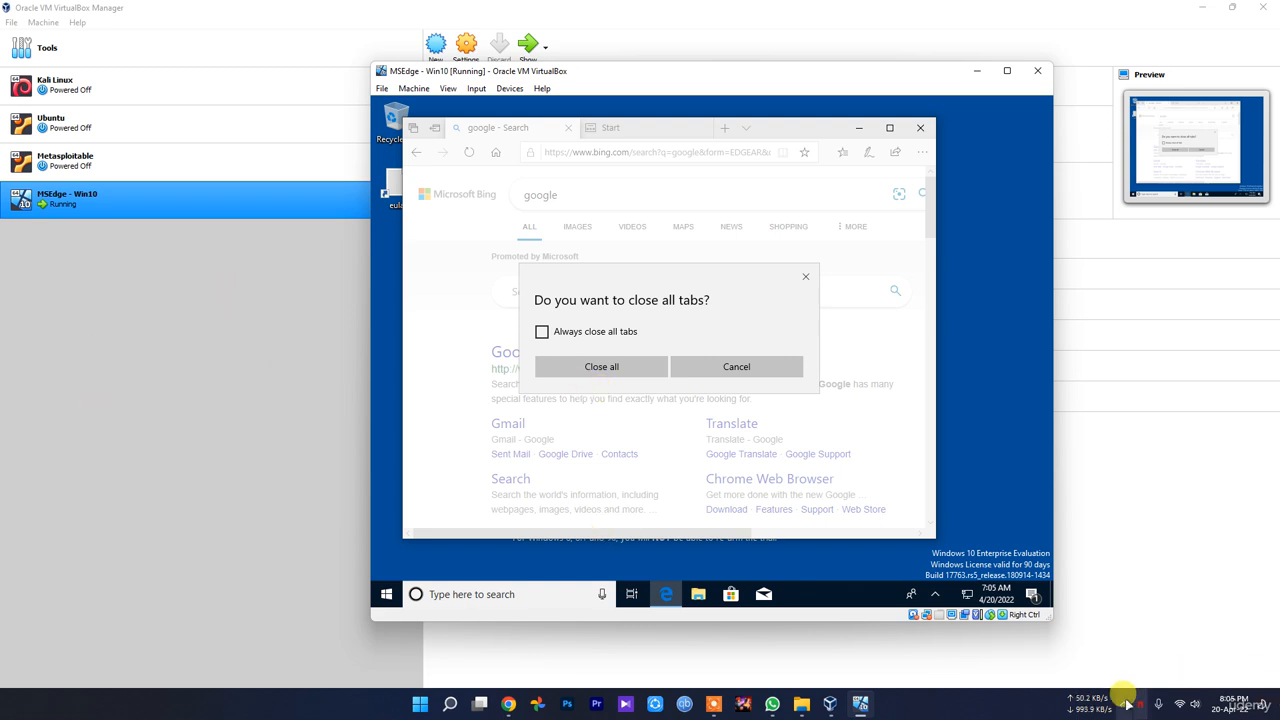
{"action": "left_click", "coordinate": [766, 365]}
{"action": "left_click", "coordinate": [920, 128]}
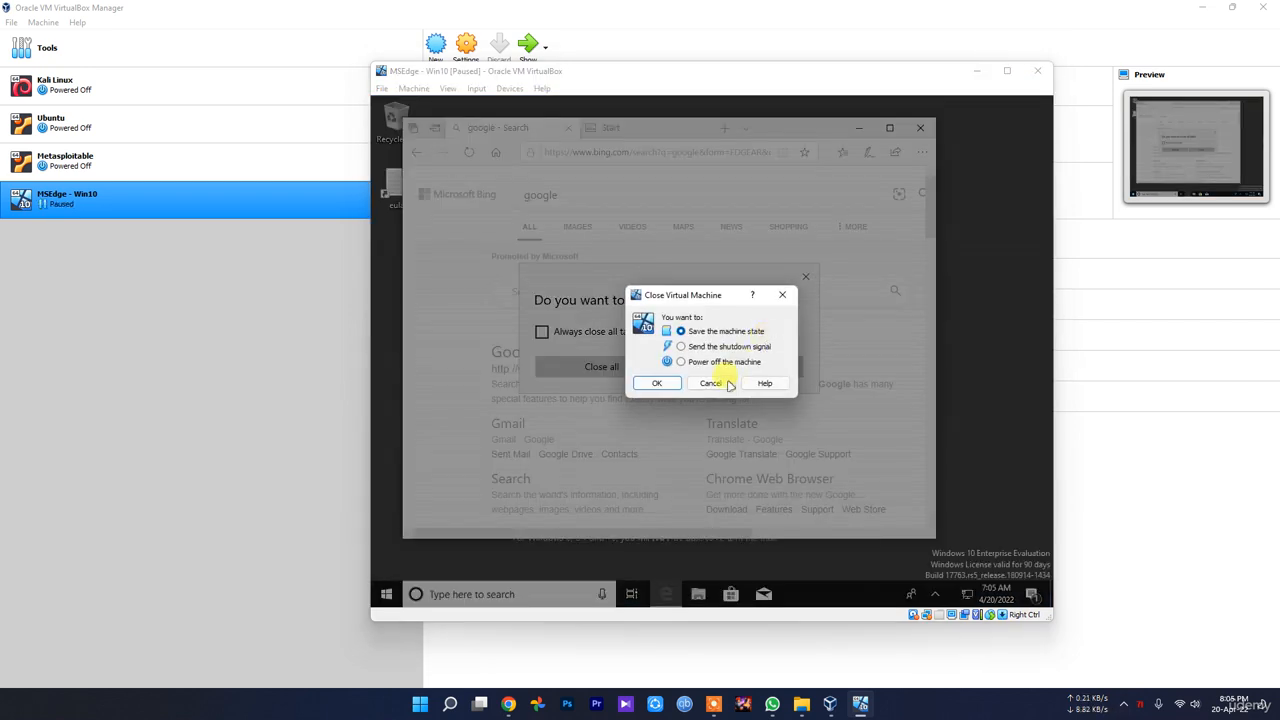
{"action": "left_click", "coordinate": [704, 362]}
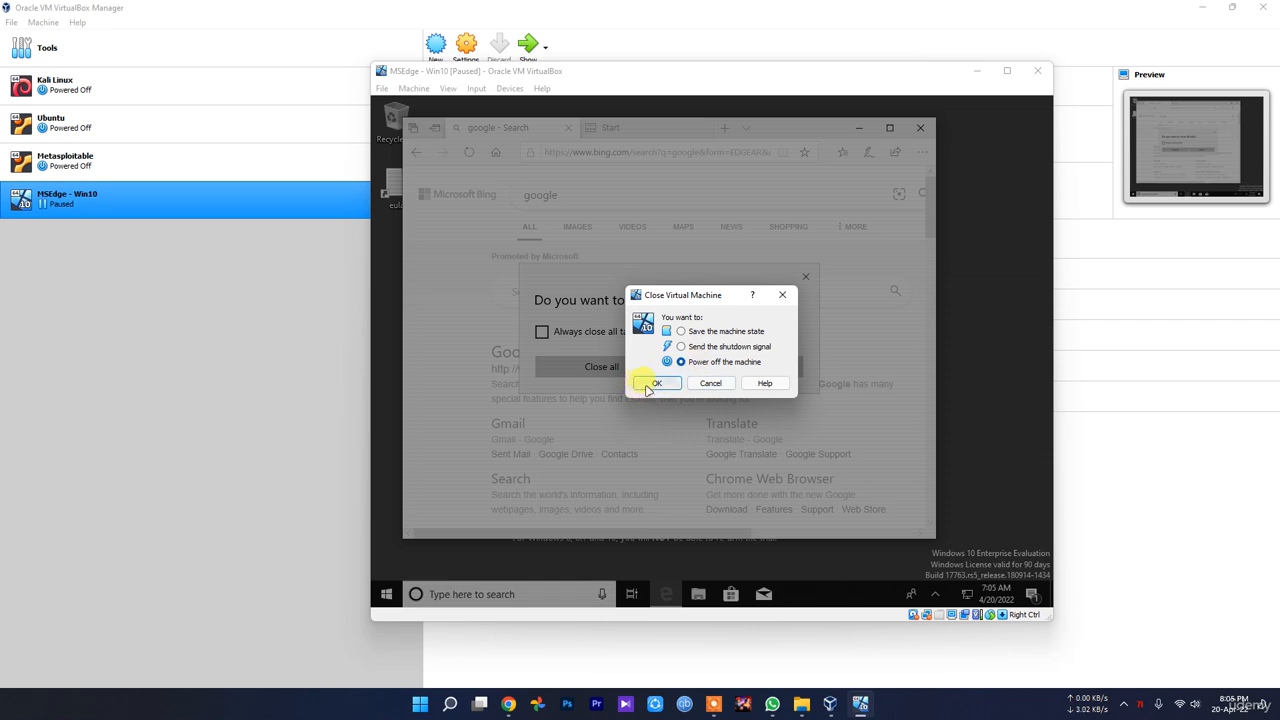
{"action": "left_click", "coordinate": [653, 384]}
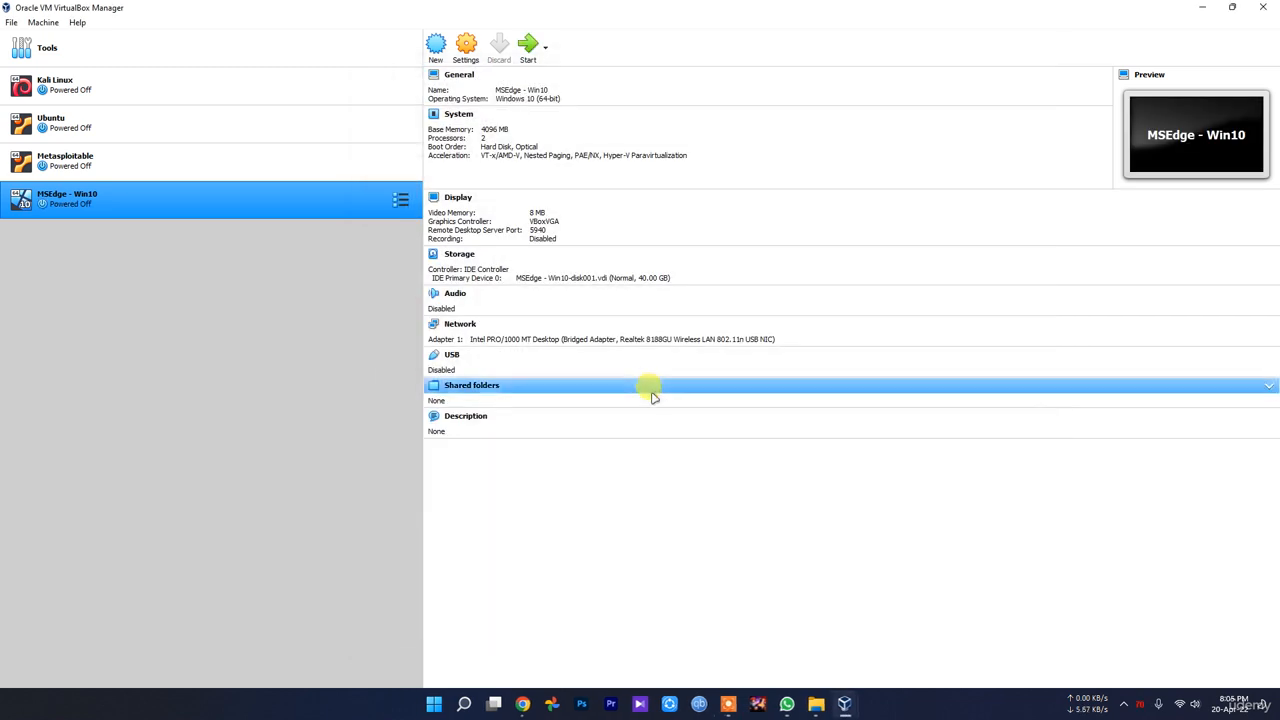